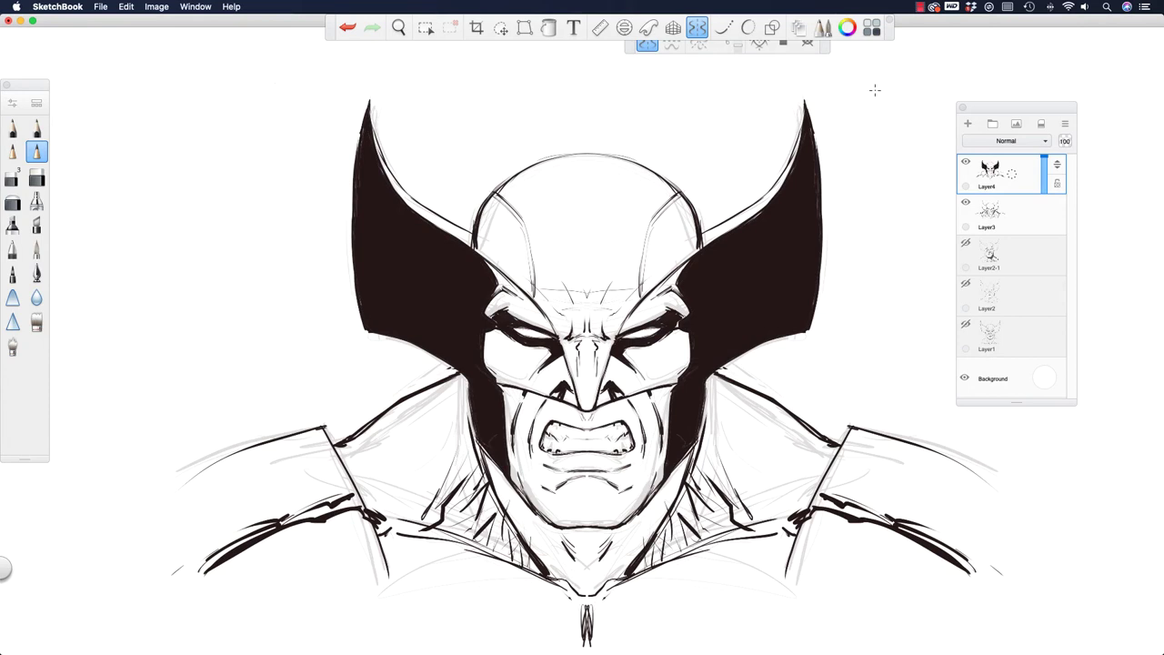
Review the earlier character head sketches by switching the visibility of Layer1 through Layer4, from rough pencil to inked versions.
{"action": "left_click", "coordinate": [965, 162]}
{"action": "left_click", "coordinate": [965, 202]}
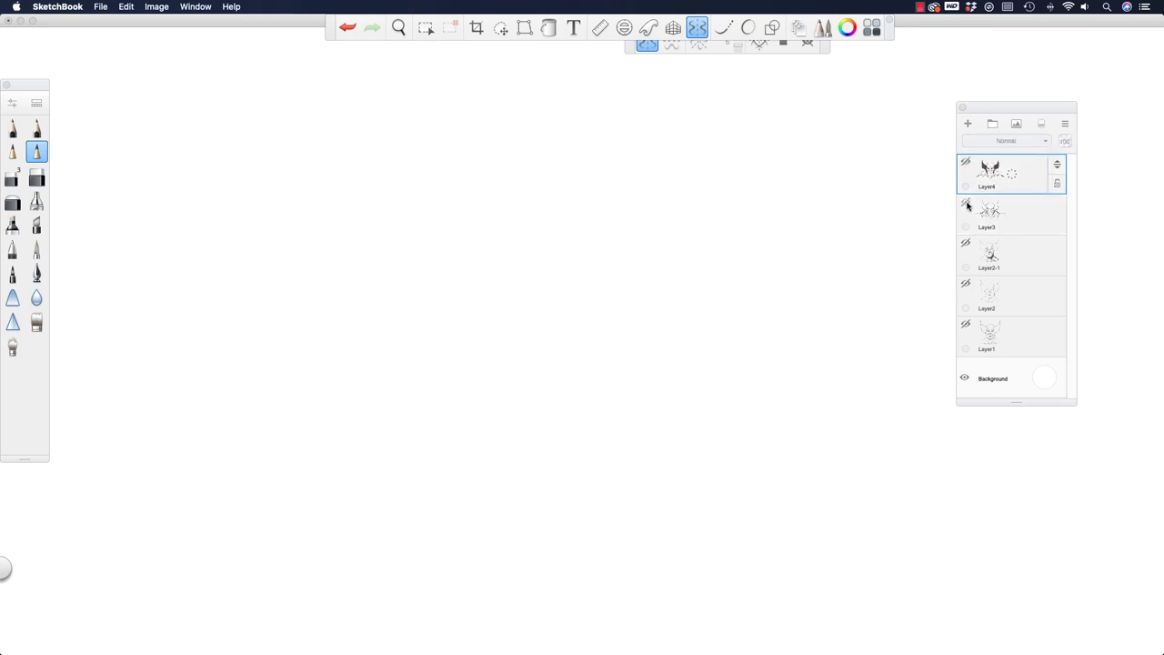
{"action": "left_click", "coordinate": [965, 325]}
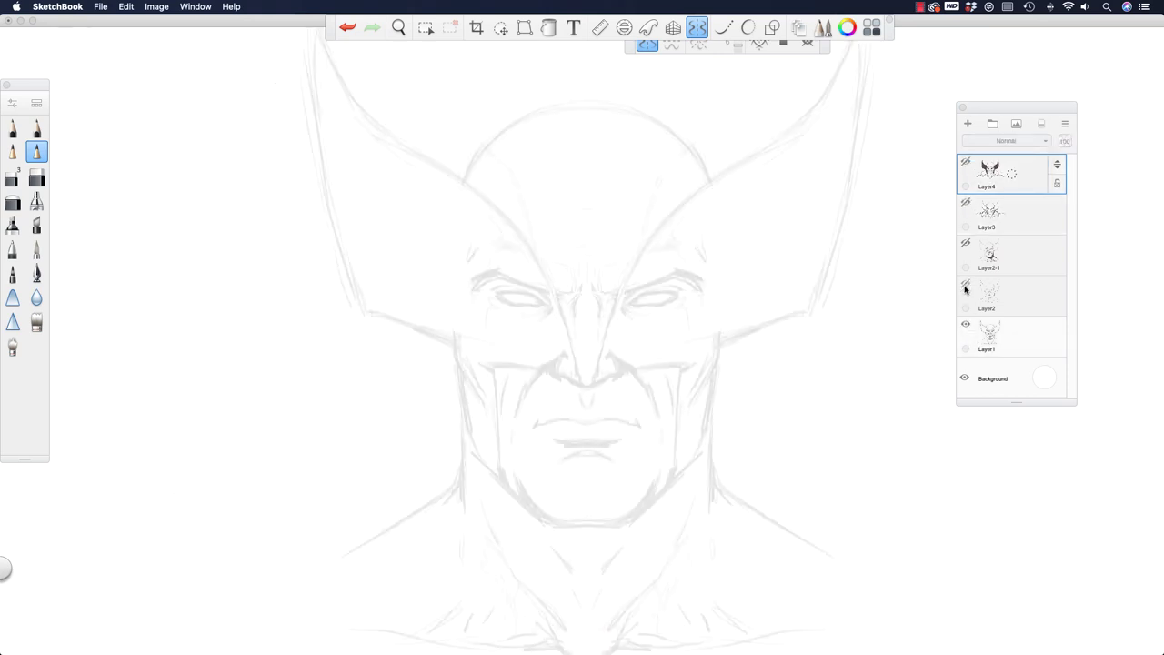
{"action": "left_click", "coordinate": [966, 284]}
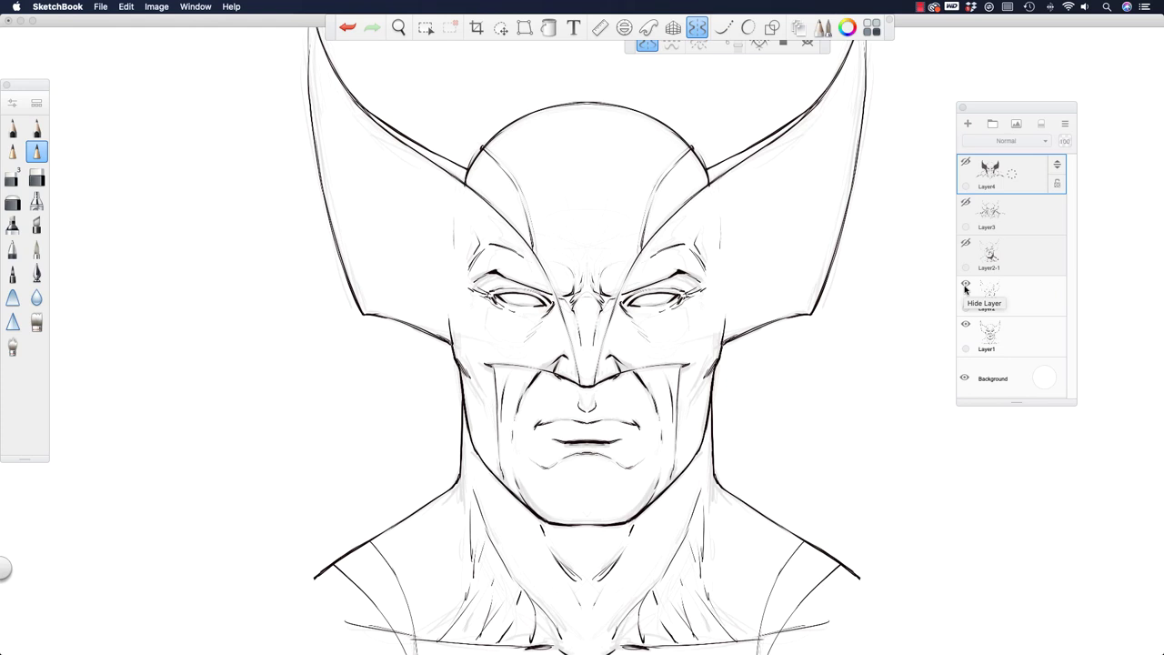
{"action": "left_click", "coordinate": [966, 285]}
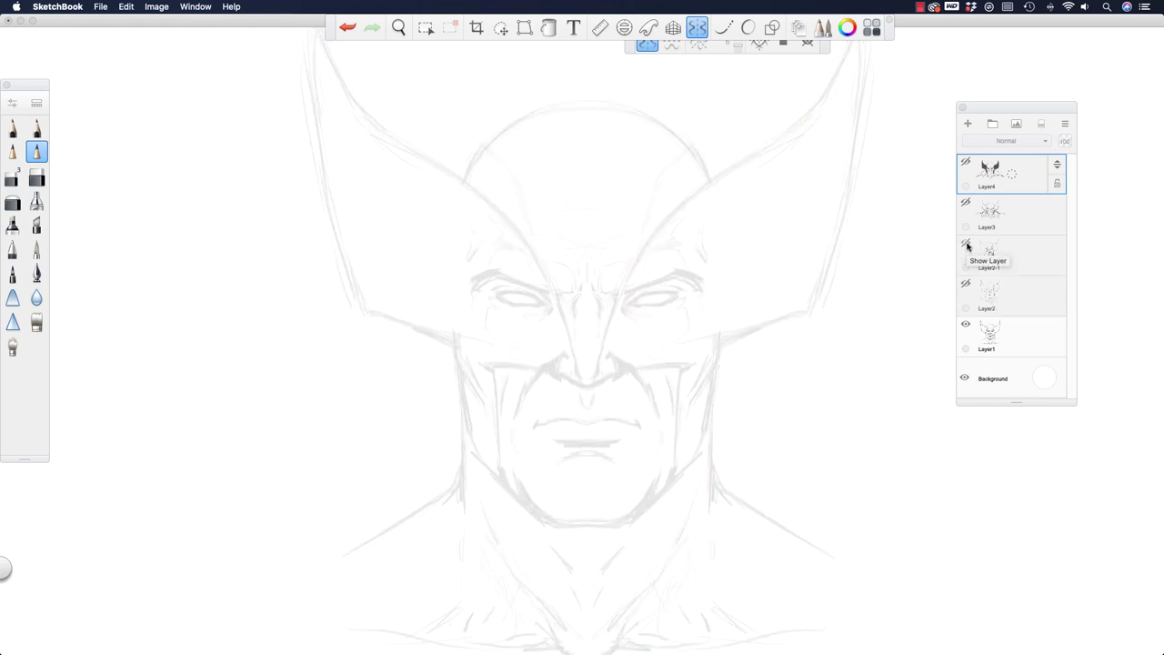
{"action": "left_click", "coordinate": [966, 324]}
{"action": "left_click", "coordinate": [966, 244]}
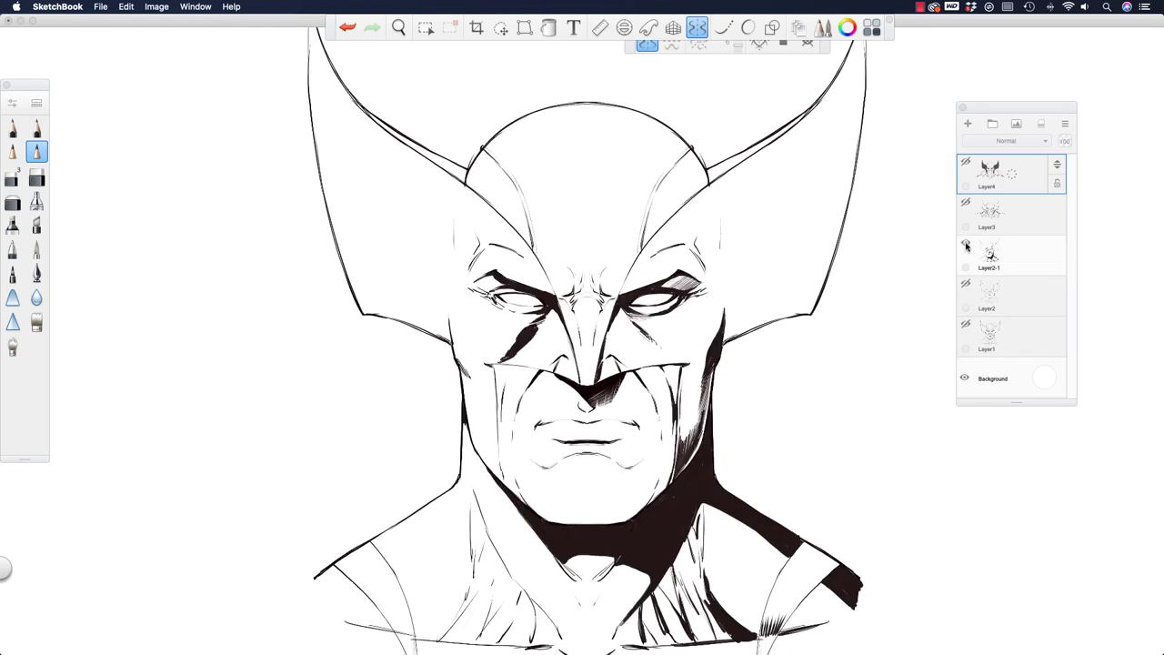
{"action": "left_click", "coordinate": [966, 245]}
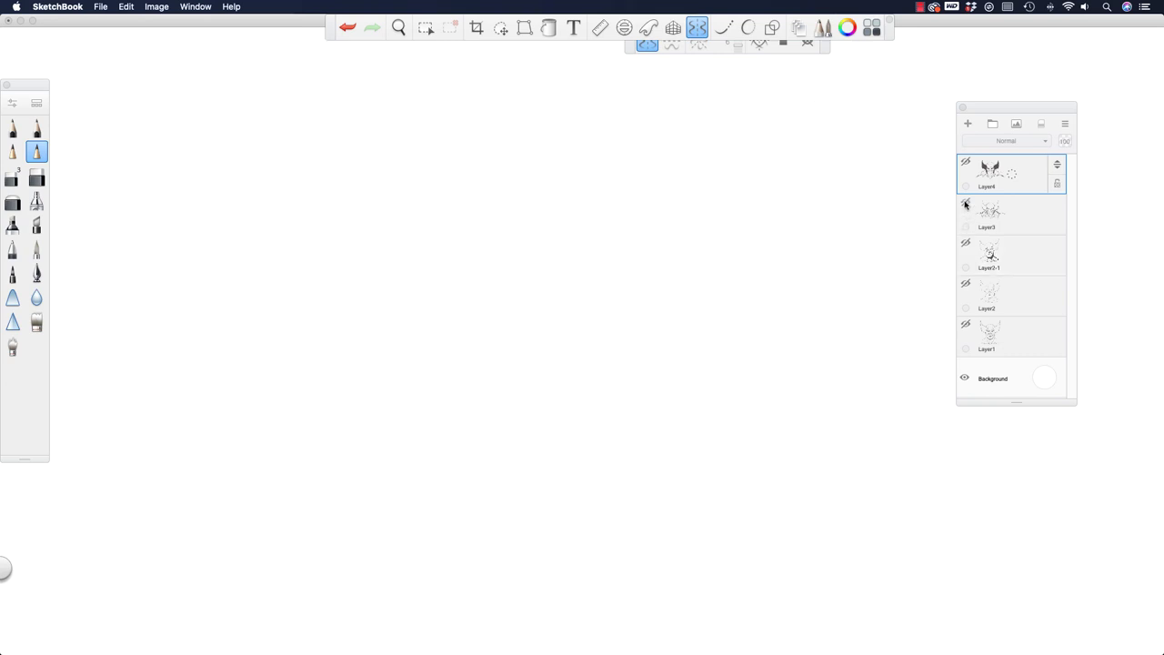
{"action": "left_click", "coordinate": [966, 204]}
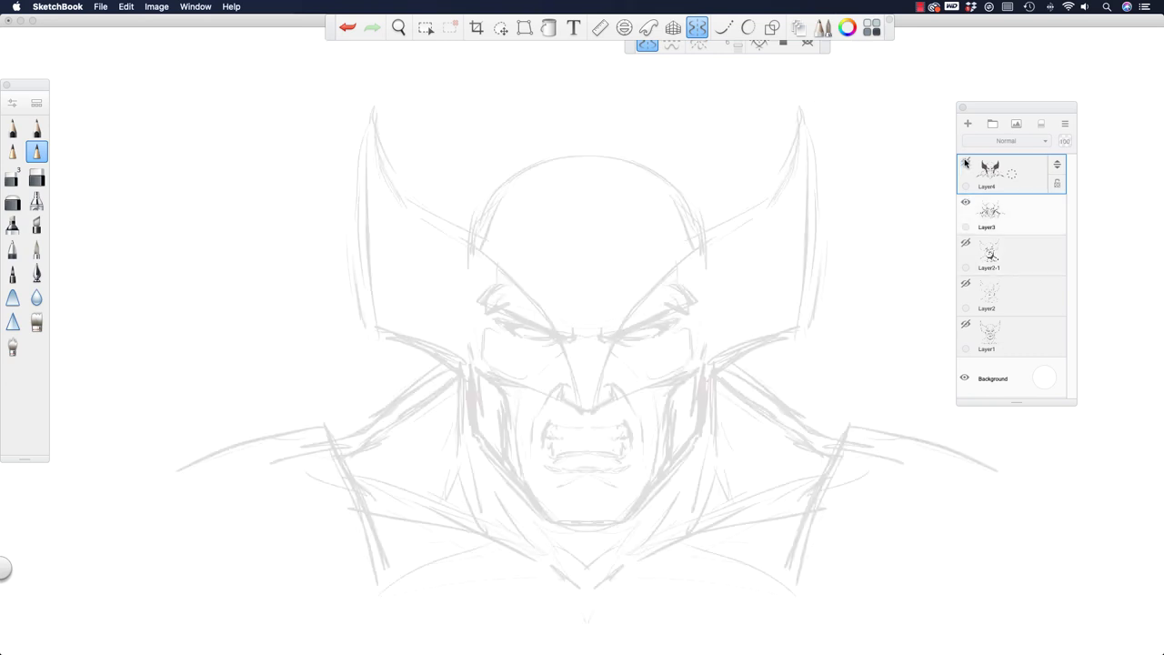
{"action": "left_click", "coordinate": [966, 163]}
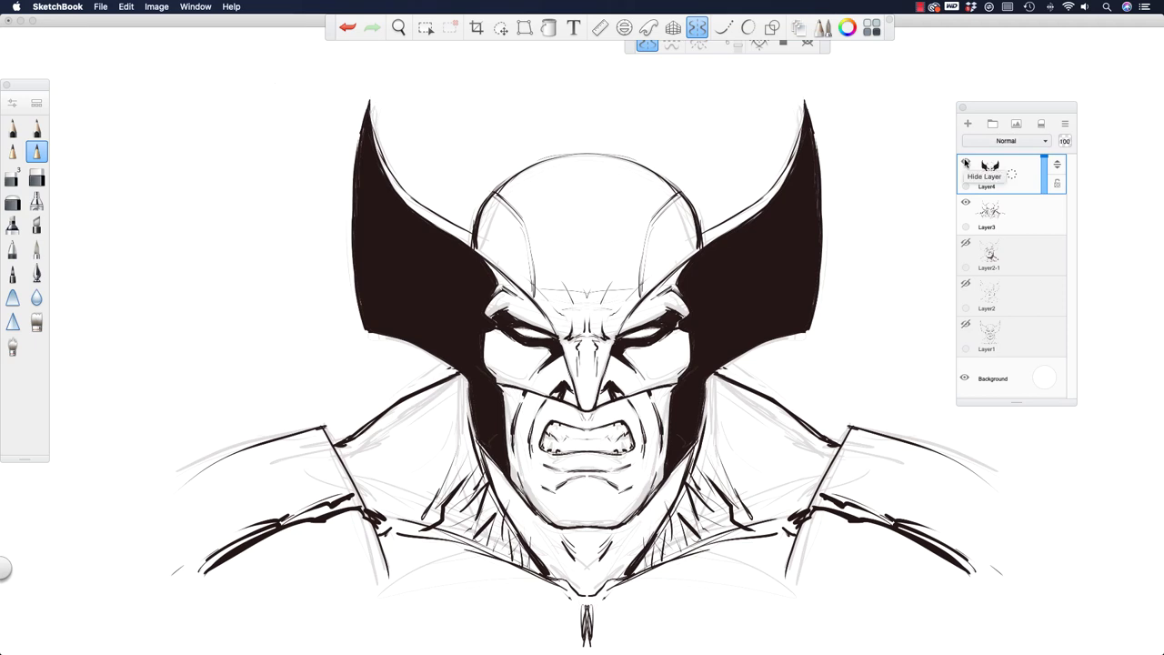
Hide Layer4 and Layer3, and add a new empty layer on top for a fresh sketch.
{"action": "left_click", "coordinate": [966, 163]}
{"action": "left_click", "coordinate": [966, 204]}
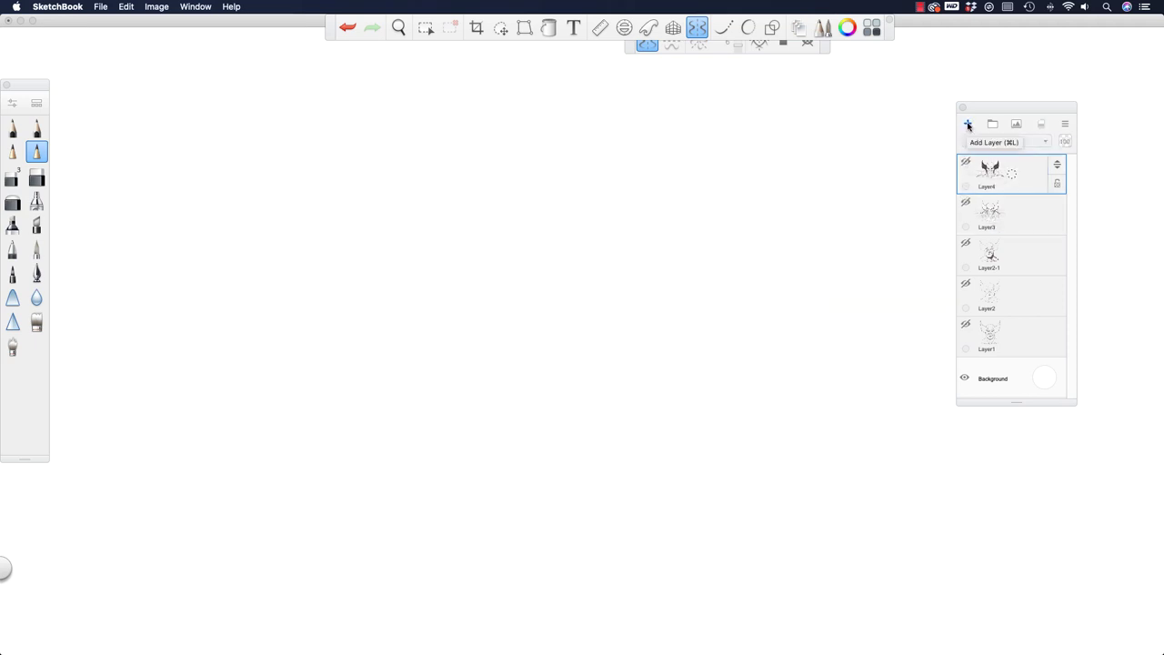
{"action": "left_click", "coordinate": [968, 122]}
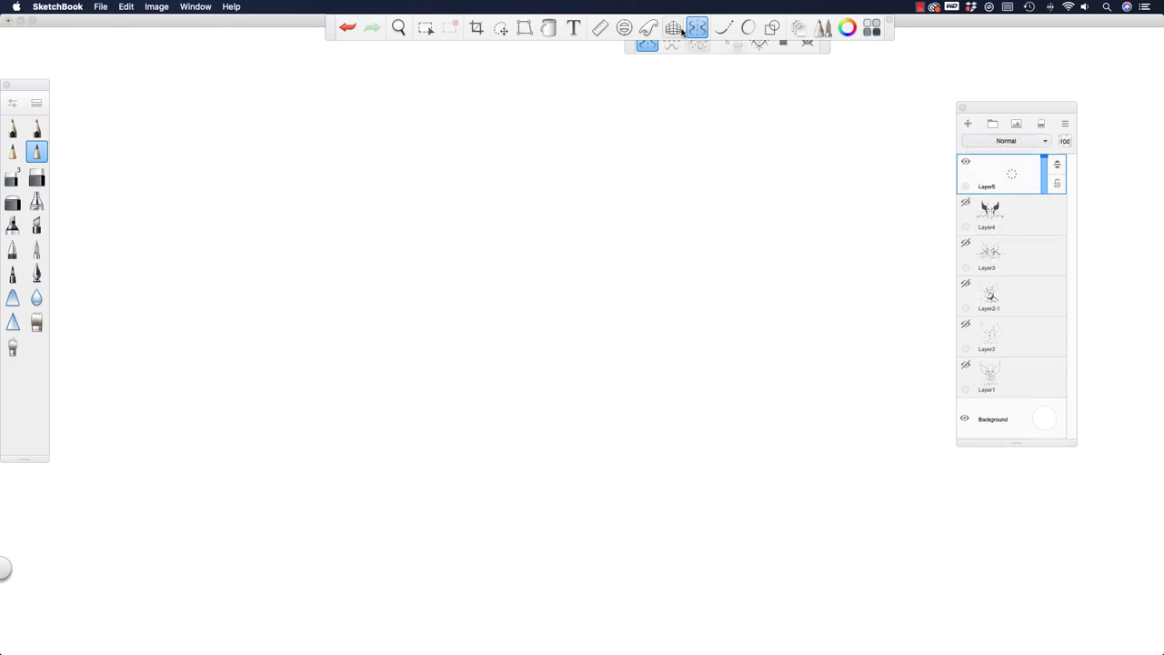
Unlock the vertical symmetry line, shift it slightly left on the canvas, and lock it again.
{"action": "left_click_drag", "start_coordinate": [631, 49], "coordinate": [902, 37]}
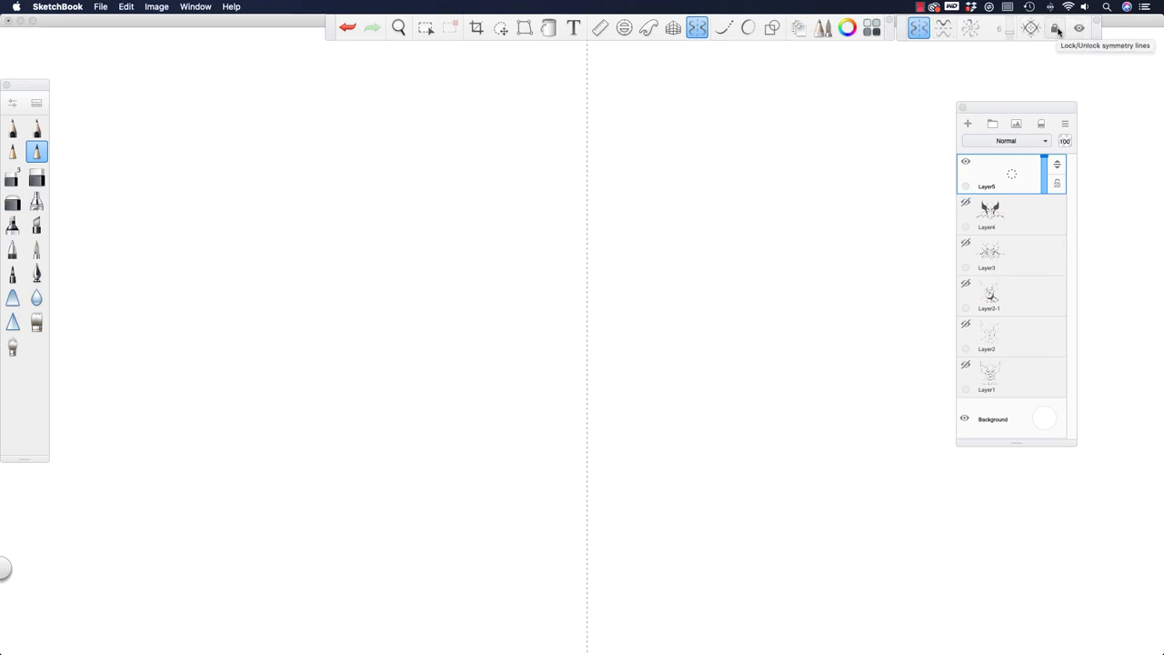
{"action": "left_click", "coordinate": [1056, 29]}
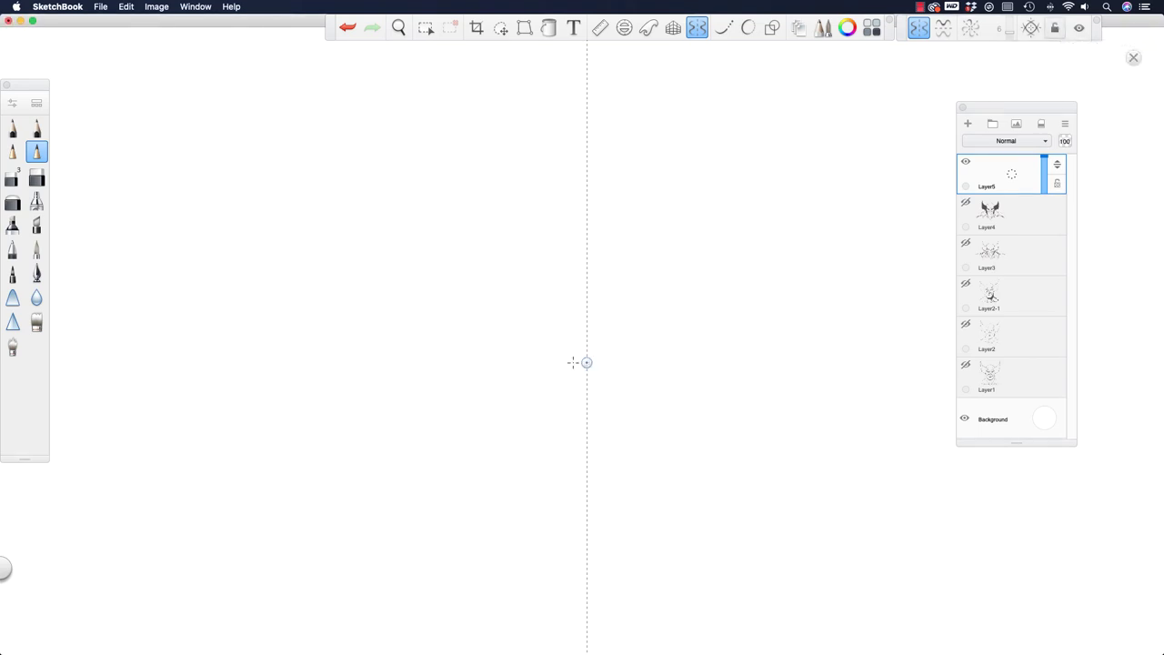
{"action": "mouse_move", "coordinate": [573, 362]}
{"action": "left_mouse_down"}
{"action": "mouse_move", "coordinate": [535, 354]}
{"action": "mouse_move", "coordinate": [577, 348]}
{"action": "left_mouse_up"}
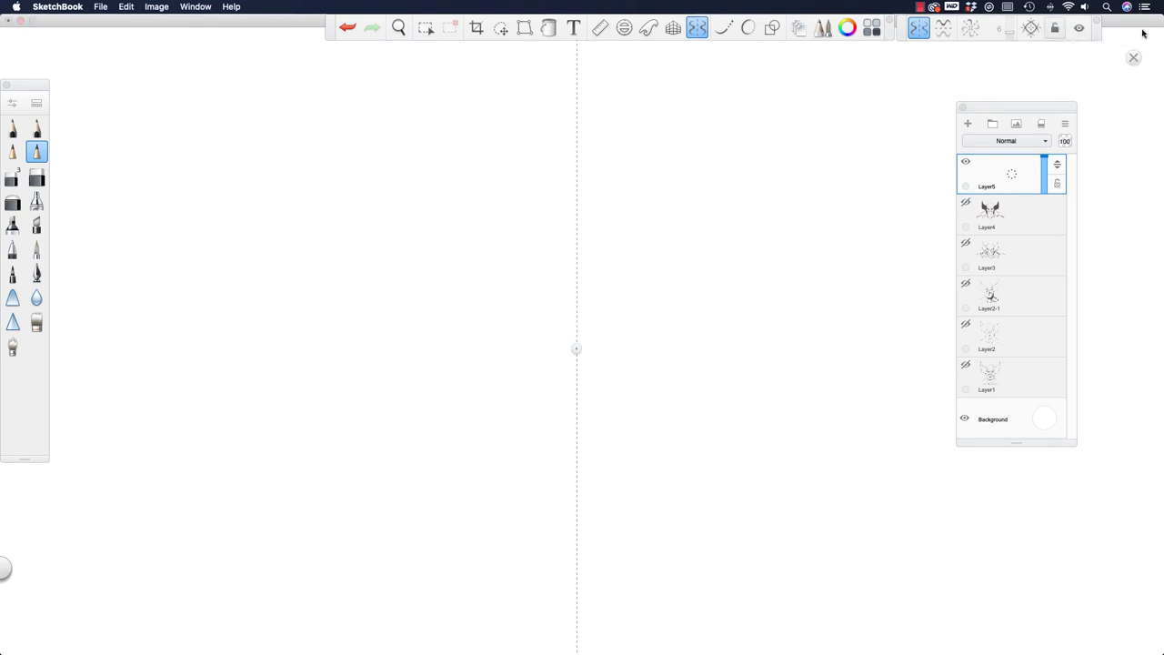
{"action": "left_click", "coordinate": [1056, 29]}
Sketch the mirrored head outline with a rounded skull, angled cheekbones, tapering jaw and flat chin.
{"action": "mouse_move", "coordinate": [454, 270]}
{"action": "left_mouse_down"}
{"action": "mouse_move", "coordinate": [454, 228]}
{"action": "mouse_move", "coordinate": [490, 166]}
{"action": "left_mouse_up"}
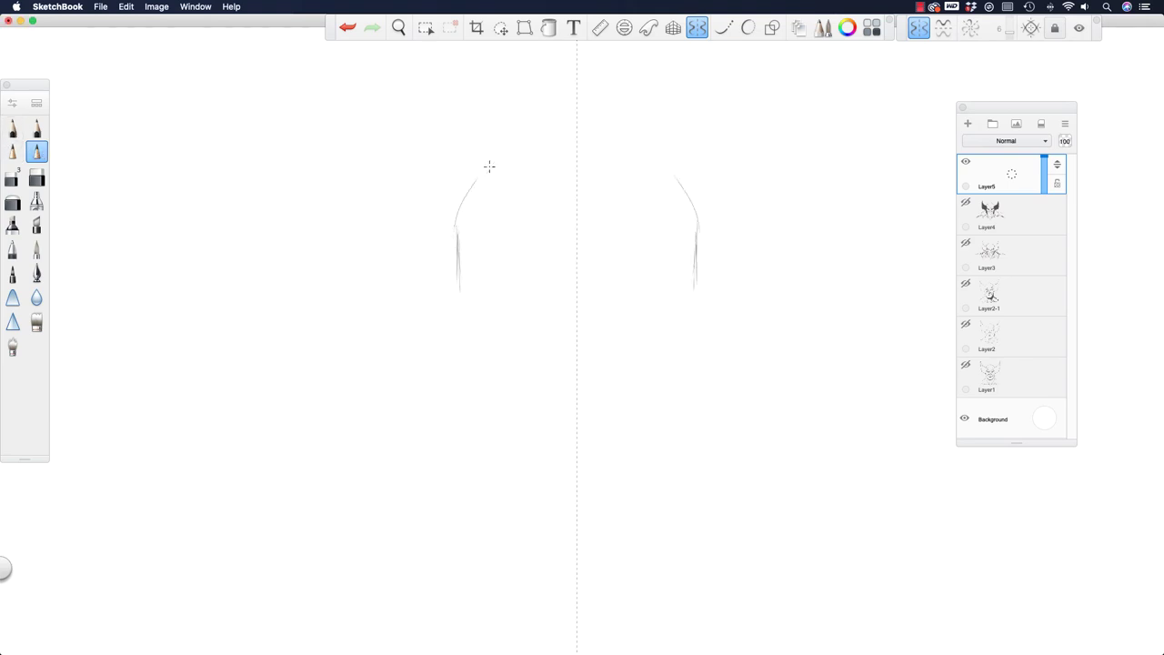
{"action": "mouse_move", "coordinate": [460, 299]}
{"action": "left_mouse_down"}
{"action": "mouse_move", "coordinate": [455, 260]}
{"action": "mouse_move", "coordinate": [465, 330]}
{"action": "mouse_move", "coordinate": [499, 369]}
{"action": "mouse_move", "coordinate": [504, 405]}
{"action": "left_mouse_up"}
{"action": "mouse_move", "coordinate": [496, 364]}
{"action": "left_mouse_down"}
{"action": "mouse_move", "coordinate": [512, 464]}
{"action": "mouse_move", "coordinate": [571, 503]}
{"action": "mouse_move", "coordinate": [525, 493]}
{"action": "mouse_move", "coordinate": [555, 502]}
{"action": "left_mouse_up"}
{"action": "left_click_drag", "start_coordinate": [502, 447], "coordinate": [540, 495]}
{"action": "left_click_drag", "start_coordinate": [493, 362], "coordinate": [506, 447]}
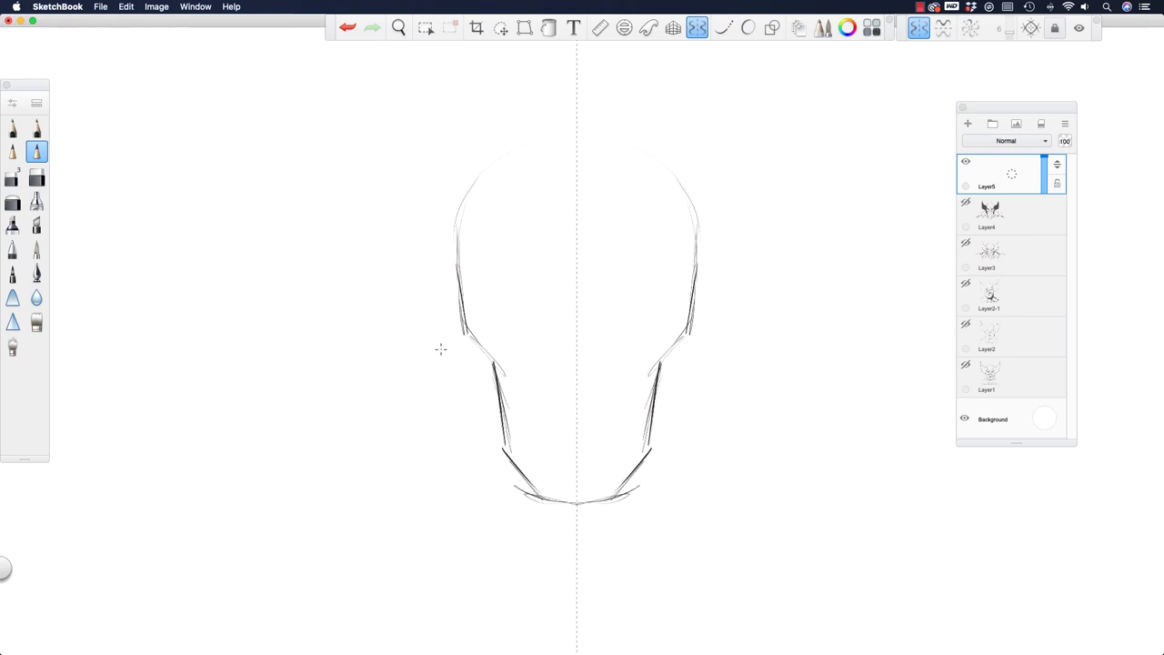
Sketch heavy, angry brows slanting toward the symmetry line, and reinforce the cheekbone and upper chin contours.
{"action": "left_click_drag", "start_coordinate": [468, 292], "coordinate": [571, 322]}
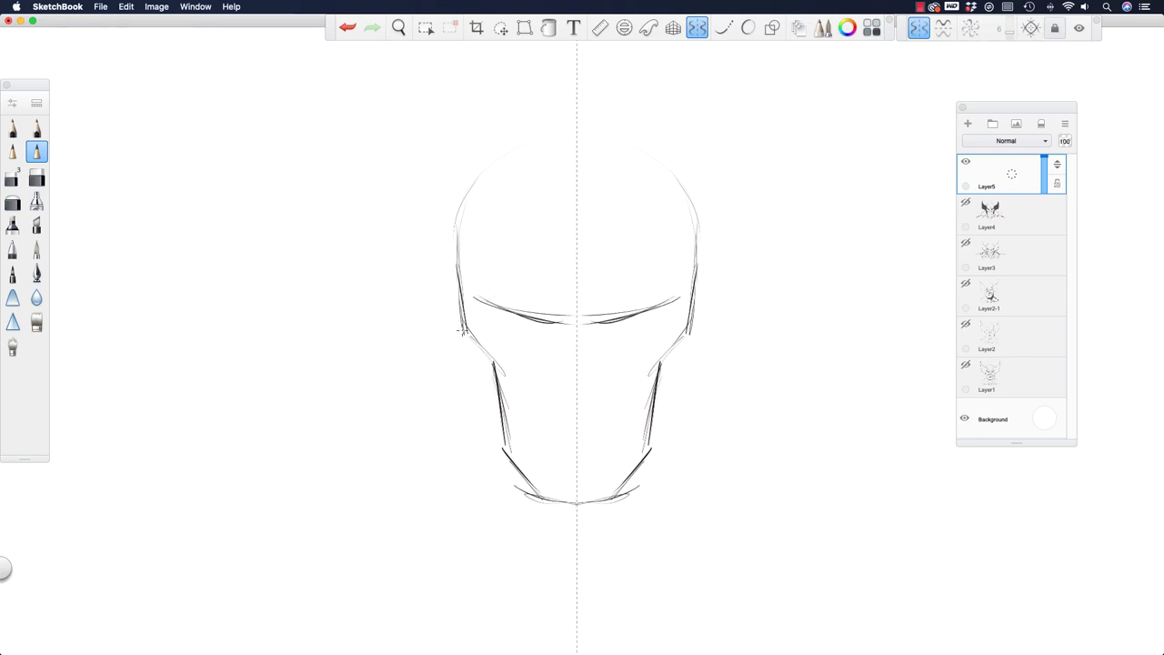
{"action": "left_click_drag", "start_coordinate": [463, 331], "coordinate": [500, 378]}
{"action": "mouse_move", "coordinate": [497, 427]}
{"action": "left_mouse_down"}
{"action": "mouse_move", "coordinate": [542, 500]}
{"action": "mouse_move", "coordinate": [554, 499]}
{"action": "mouse_move", "coordinate": [533, 493]}
{"action": "mouse_move", "coordinate": [571, 457]}
{"action": "mouse_move", "coordinate": [538, 460]}
{"action": "left_mouse_up"}
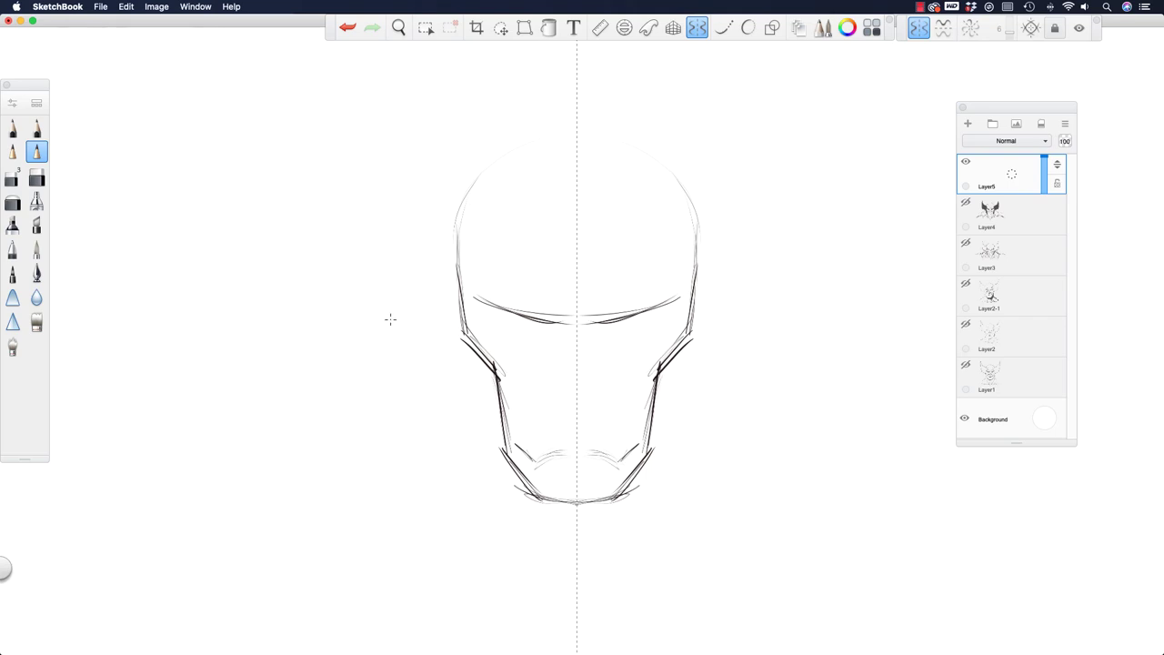
{"action": "mouse_move", "coordinate": [519, 309]}
{"action": "left_mouse_down"}
{"action": "mouse_move", "coordinate": [549, 322]}
{"action": "mouse_move", "coordinate": [480, 298]}
{"action": "mouse_move", "coordinate": [525, 309]}
{"action": "mouse_move", "coordinate": [504, 293]}
{"action": "mouse_move", "coordinate": [514, 295]}
{"action": "mouse_move", "coordinate": [529, 309]}
{"action": "left_mouse_up"}
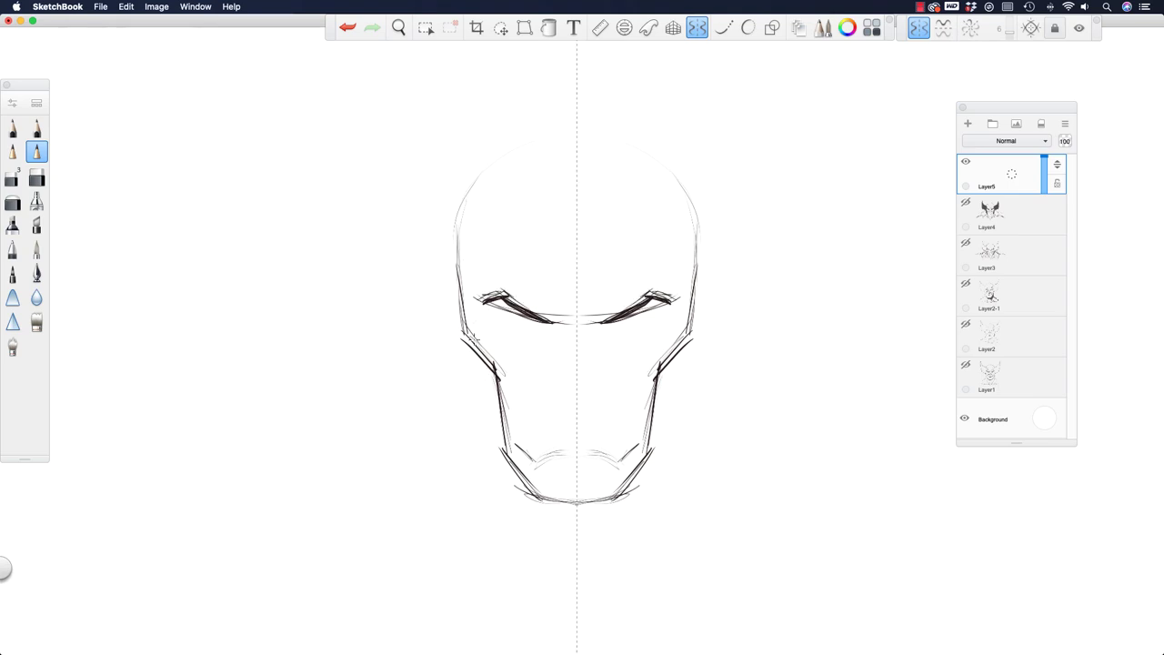
{"action": "left_click_drag", "start_coordinate": [509, 298], "coordinate": [565, 325]}
Build up a wider, heavier jawline outside the first outline, from below the cheekbones down to the chin.
{"action": "mouse_move", "coordinate": [496, 396]}
{"action": "left_mouse_down"}
{"action": "mouse_move", "coordinate": [500, 454]}
{"action": "mouse_move", "coordinate": [519, 488]}
{"action": "mouse_move", "coordinate": [536, 509]}
{"action": "mouse_move", "coordinate": [576, 502]}
{"action": "left_mouse_up"}
{"action": "left_click_drag", "start_coordinate": [502, 460], "coordinate": [515, 472]}
{"action": "left_click_drag", "start_coordinate": [467, 407], "coordinate": [498, 447]}
{"action": "left_click_drag", "start_coordinate": [458, 379], "coordinate": [502, 458]}
{"action": "left_click_drag", "start_coordinate": [464, 411], "coordinate": [531, 502]}
{"action": "mouse_move", "coordinate": [502, 462]}
{"action": "left_mouse_down"}
{"action": "mouse_move", "coordinate": [535, 505]}
{"action": "mouse_move", "coordinate": [576, 517]}
{"action": "mouse_move", "coordinate": [541, 509]}
{"action": "left_mouse_up"}
{"action": "left_click_drag", "start_coordinate": [477, 430], "coordinate": [502, 460]}
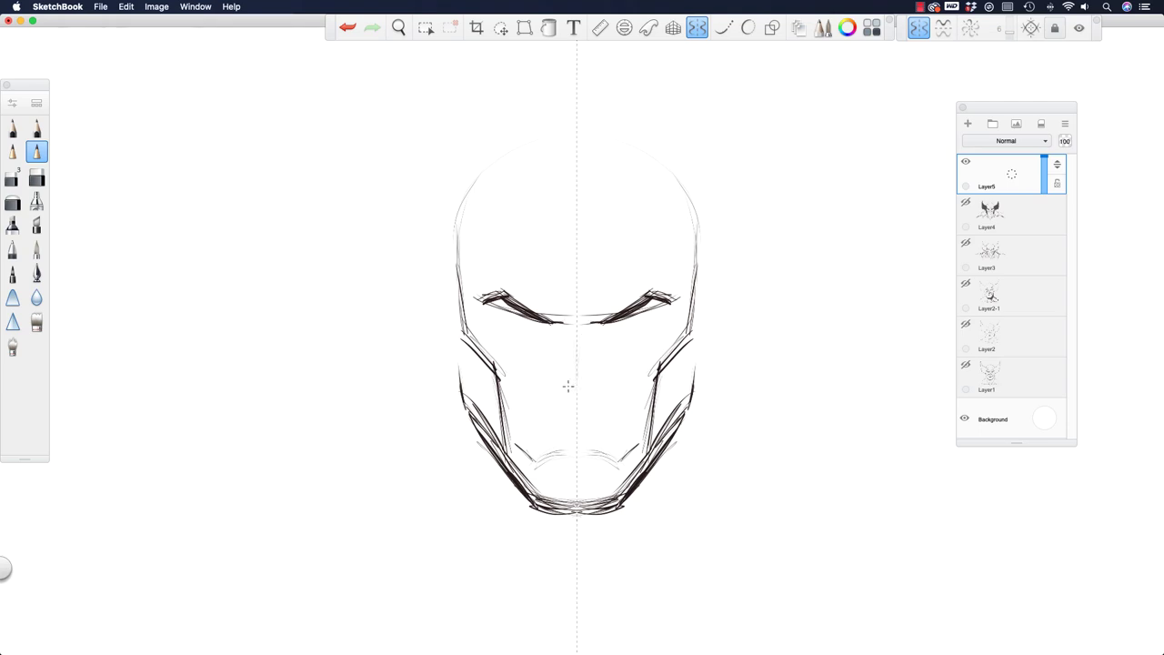
Sketch the nostrils and pointed nose base, and add light frown lines between the brows.
{"action": "mouse_move", "coordinate": [564, 383]}
{"action": "left_mouse_down"}
{"action": "mouse_move", "coordinate": [578, 399]}
{"action": "mouse_move", "coordinate": [545, 382]}
{"action": "left_mouse_up"}
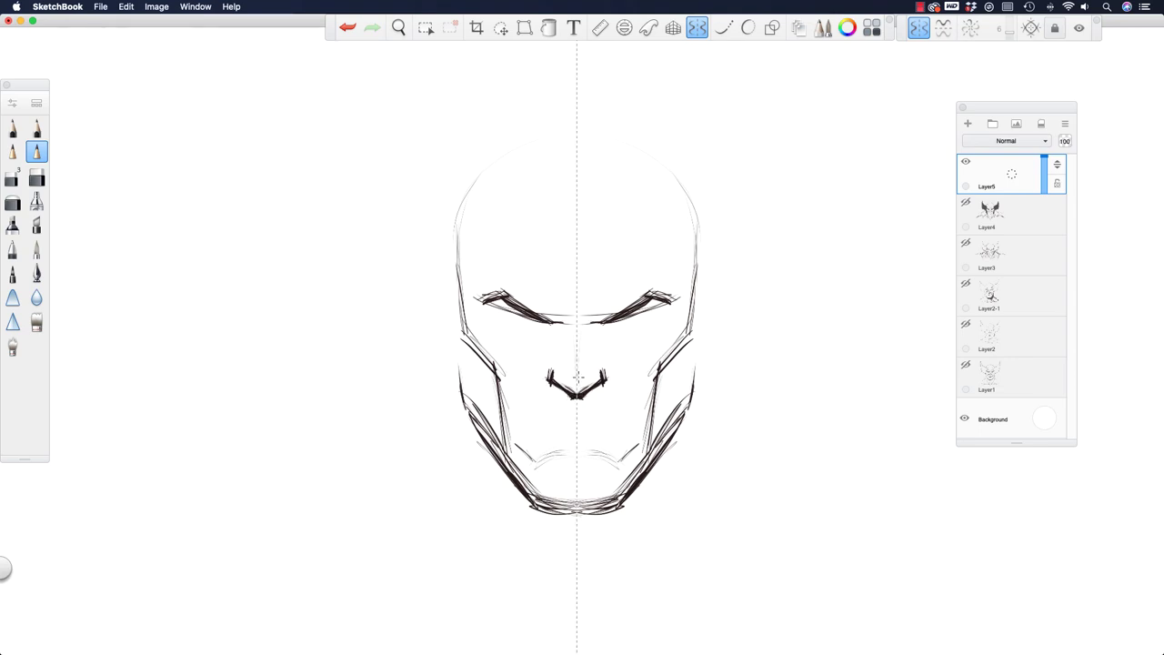
{"action": "left_click_drag", "start_coordinate": [561, 408], "coordinate": [572, 408]}
{"action": "left_click_drag", "start_coordinate": [690, 314], "coordinate": [651, 373]}
{"action": "left_click_drag", "start_coordinate": [464, 303], "coordinate": [467, 337]}
{"action": "left_click_drag", "start_coordinate": [615, 312], "coordinate": [645, 299]}
{"action": "left_click_drag", "start_coordinate": [562, 310], "coordinate": [566, 320]}
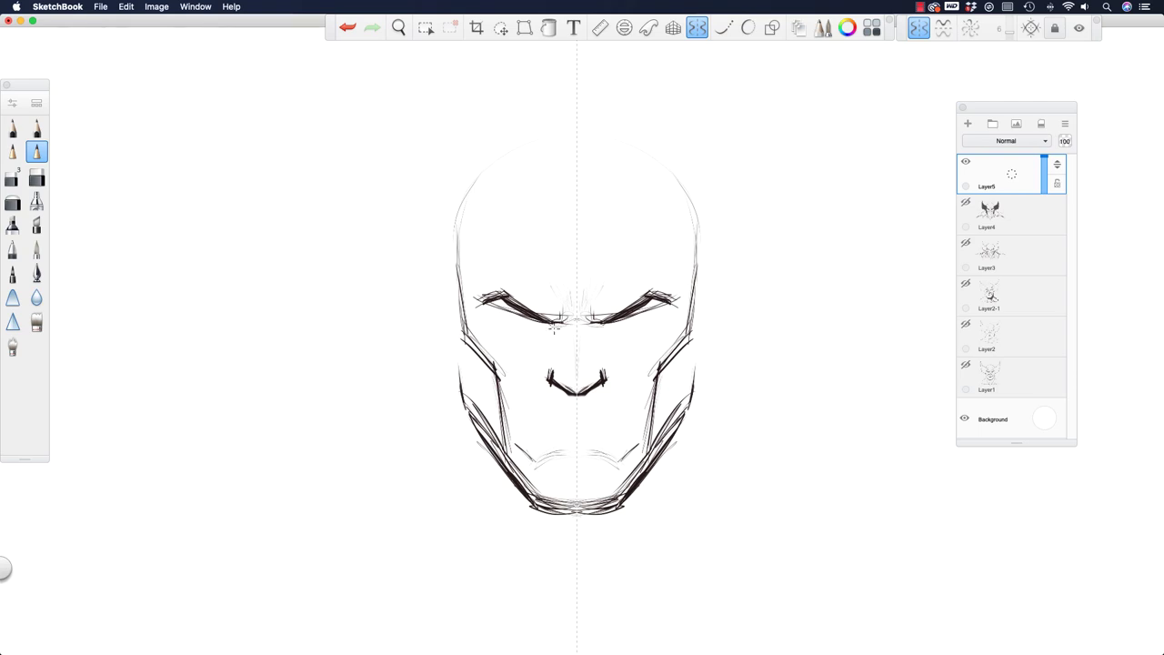
Draw narrow, glaring eyes under the brows, and add brow ridge and forehead crease lines.
{"action": "mouse_move", "coordinate": [547, 325]}
{"action": "left_mouse_down"}
{"action": "mouse_move", "coordinate": [529, 335]}
{"action": "mouse_move", "coordinate": [529, 316]}
{"action": "mouse_move", "coordinate": [489, 310]}
{"action": "left_mouse_up"}
{"action": "mouse_move", "coordinate": [513, 315]}
{"action": "left_mouse_down"}
{"action": "mouse_move", "coordinate": [482, 308]}
{"action": "mouse_move", "coordinate": [499, 324]}
{"action": "mouse_move", "coordinate": [491, 315]}
{"action": "mouse_move", "coordinate": [529, 325]}
{"action": "mouse_move", "coordinate": [494, 315]}
{"action": "mouse_move", "coordinate": [509, 323]}
{"action": "mouse_move", "coordinate": [502, 311]}
{"action": "mouse_move", "coordinate": [515, 325]}
{"action": "mouse_move", "coordinate": [546, 325]}
{"action": "mouse_move", "coordinate": [480, 300]}
{"action": "mouse_move", "coordinate": [489, 305]}
{"action": "mouse_move", "coordinate": [475, 293]}
{"action": "mouse_move", "coordinate": [480, 275]}
{"action": "mouse_move", "coordinate": [471, 289]}
{"action": "mouse_move", "coordinate": [517, 267]}
{"action": "mouse_move", "coordinate": [497, 266]}
{"action": "left_mouse_up"}
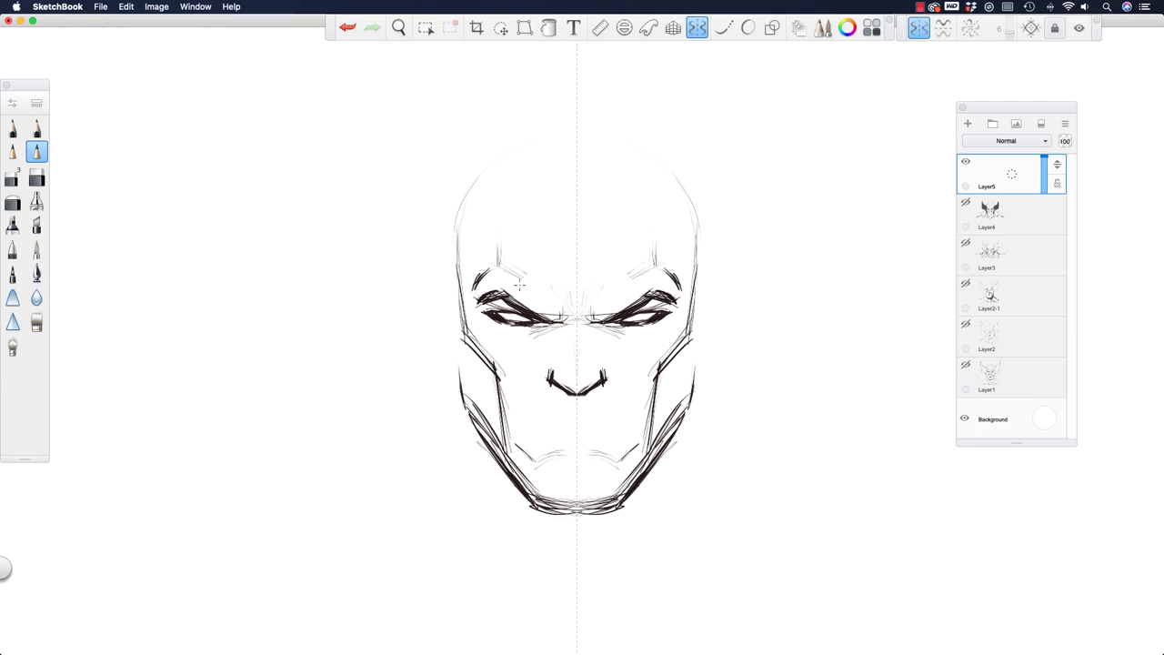
{"action": "left_click_drag", "start_coordinate": [557, 307], "coordinate": [556, 285]}
{"action": "mouse_move", "coordinate": [564, 325]}
{"action": "left_mouse_down"}
{"action": "mouse_move", "coordinate": [573, 309]}
{"action": "mouse_move", "coordinate": [565, 314]}
{"action": "left_mouse_up"}
Darken the nostril and nose base lines, and erase the excess to sharpen their shape.
{"action": "left_click_drag", "start_coordinate": [548, 364], "coordinate": [571, 397]}
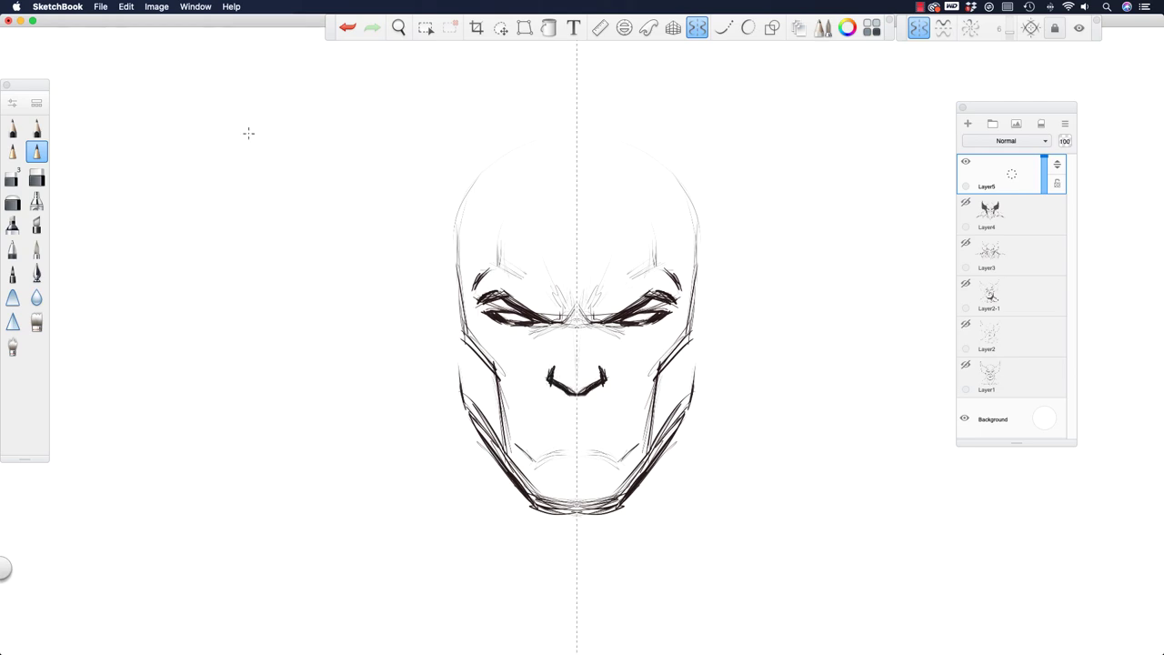
{"action": "left_click", "coordinate": [13, 177]}
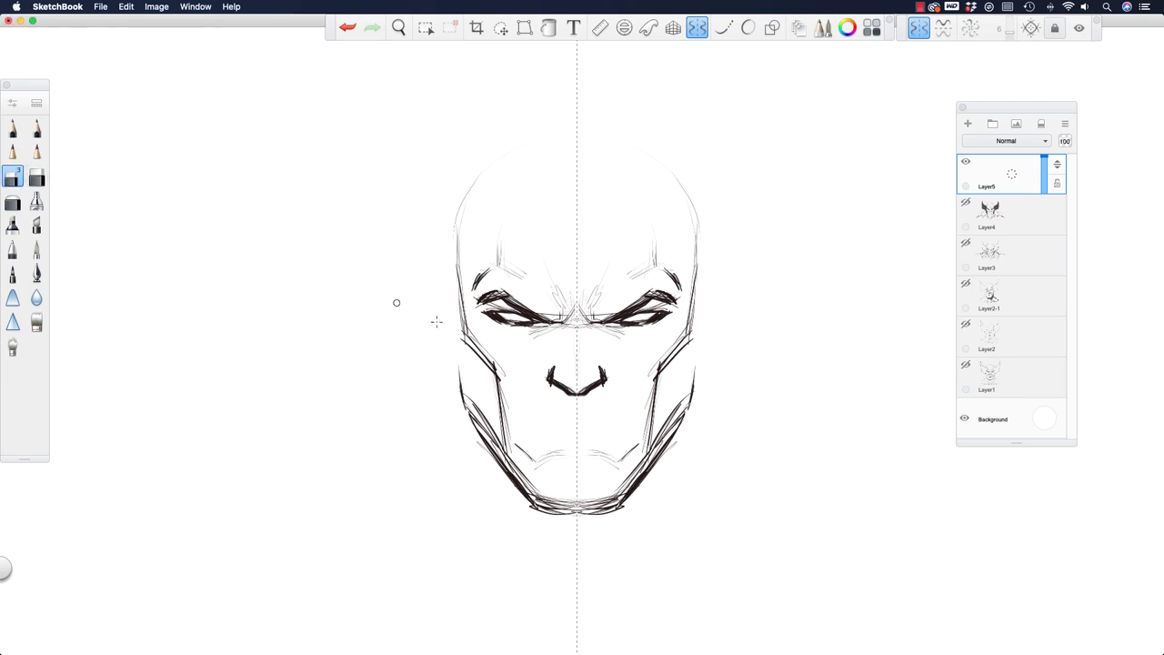
{"action": "left_click_drag", "start_coordinate": [553, 384], "coordinate": [569, 398]}
Pencil in a snarling open mouth below the nose, with clenched teeth and darkened mouth corners.
{"action": "left_click", "coordinate": [37, 152]}
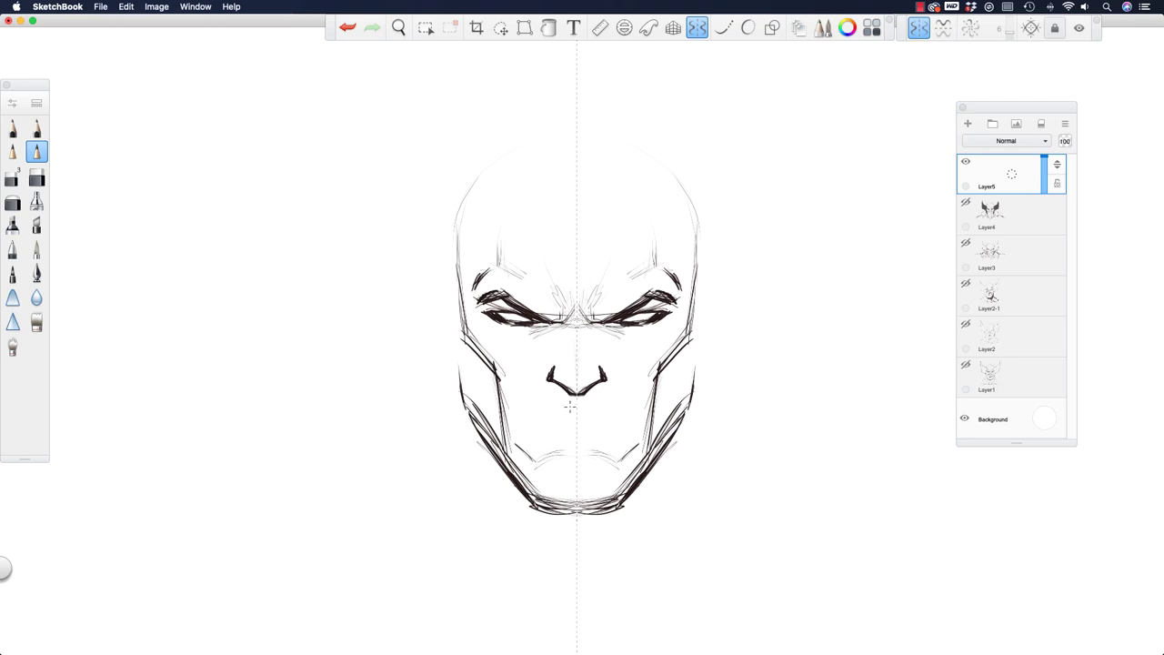
{"action": "mouse_move", "coordinate": [555, 406]}
{"action": "left_mouse_down"}
{"action": "mouse_move", "coordinate": [575, 409]}
{"action": "mouse_move", "coordinate": [532, 407]}
{"action": "mouse_move", "coordinate": [575, 410]}
{"action": "mouse_move", "coordinate": [536, 400]}
{"action": "mouse_move", "coordinate": [529, 427]}
{"action": "mouse_move", "coordinate": [576, 426]}
{"action": "left_mouse_up"}
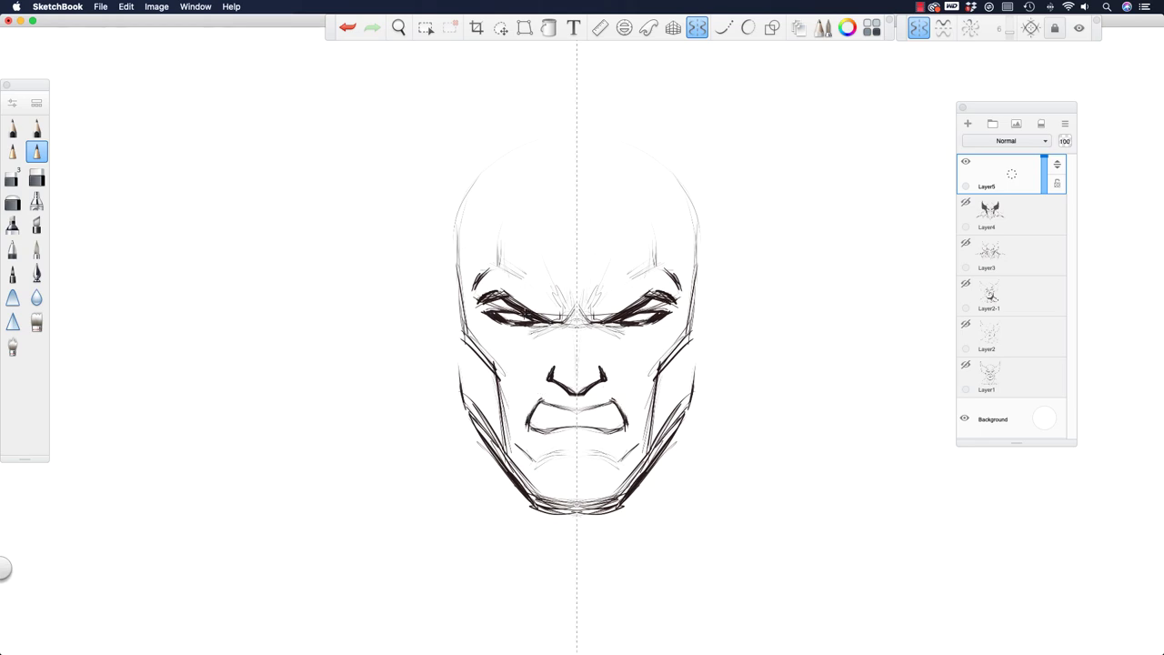
{"action": "left_click", "coordinate": [12, 177]}
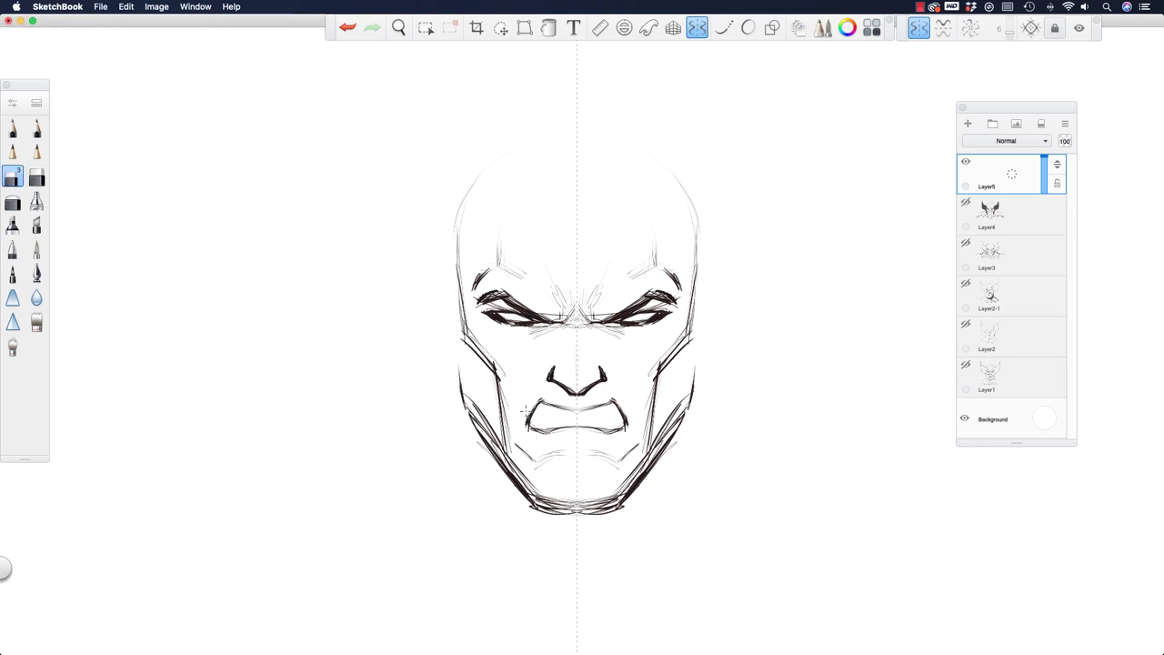
{"action": "left_click", "coordinate": [11, 128]}
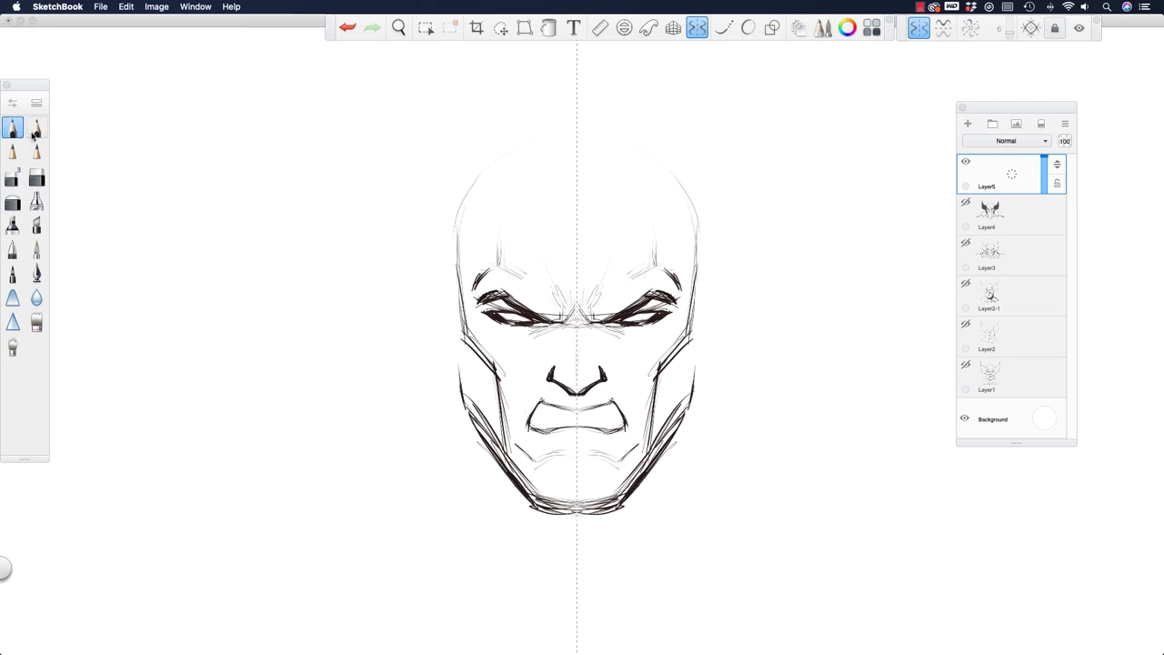
{"action": "left_click", "coordinate": [36, 151]}
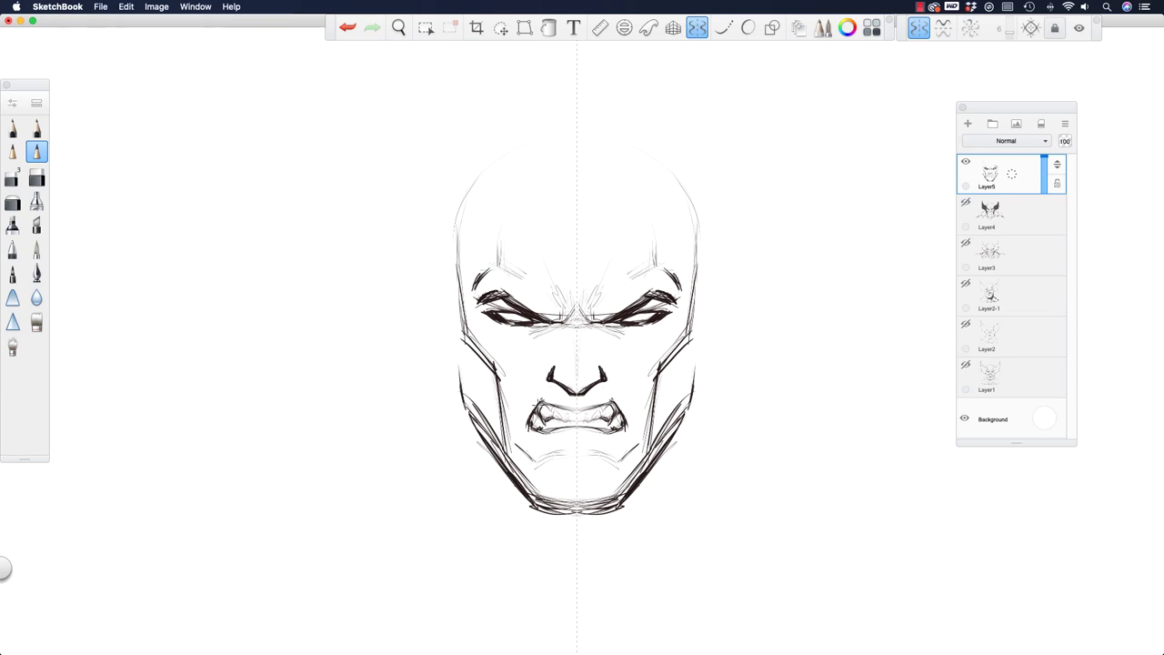
Add shading lines under the lower lip and snarl folds curving from the nostrils around the mouth.
{"action": "mouse_move", "coordinate": [545, 402]}
{"action": "left_mouse_down"}
{"action": "mouse_move", "coordinate": [534, 408]}
{"action": "mouse_move", "coordinate": [573, 449]}
{"action": "mouse_move", "coordinate": [591, 445]}
{"action": "mouse_move", "coordinate": [522, 452]}
{"action": "left_mouse_up"}
{"action": "left_click_drag", "start_coordinate": [554, 364], "coordinate": [541, 367]}
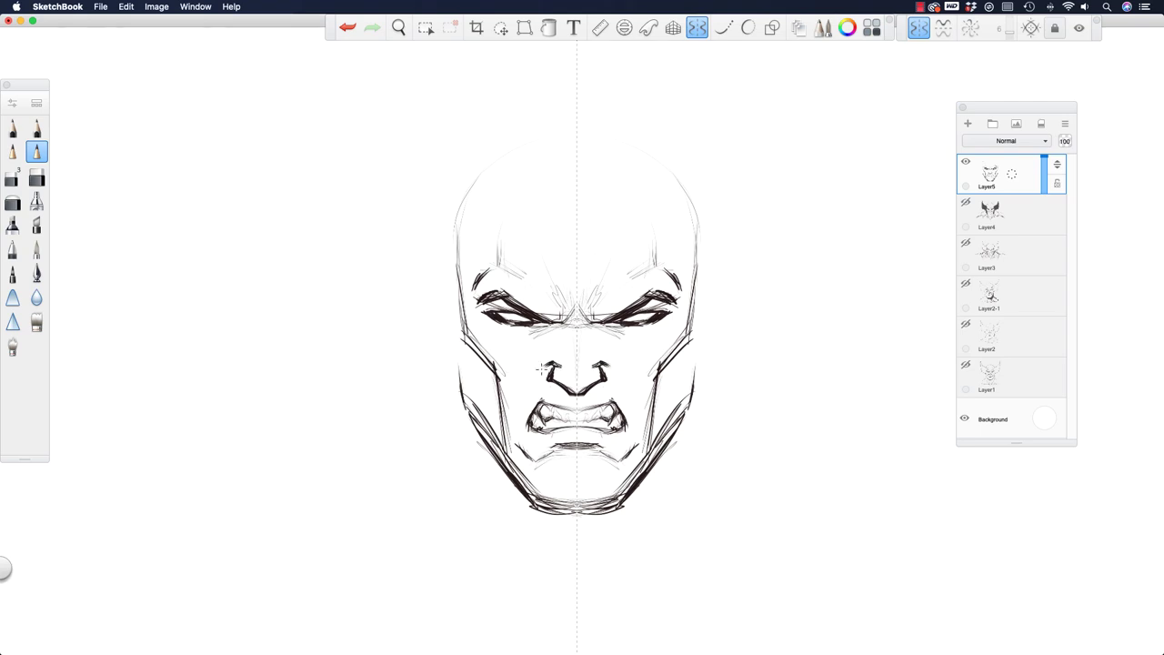
{"action": "mouse_move", "coordinate": [523, 405]}
{"action": "left_mouse_down"}
{"action": "mouse_move", "coordinate": [530, 386]}
{"action": "mouse_move", "coordinate": [522, 400]}
{"action": "left_mouse_up"}
{"action": "left_click_drag", "start_coordinate": [529, 496], "coordinate": [508, 459]}
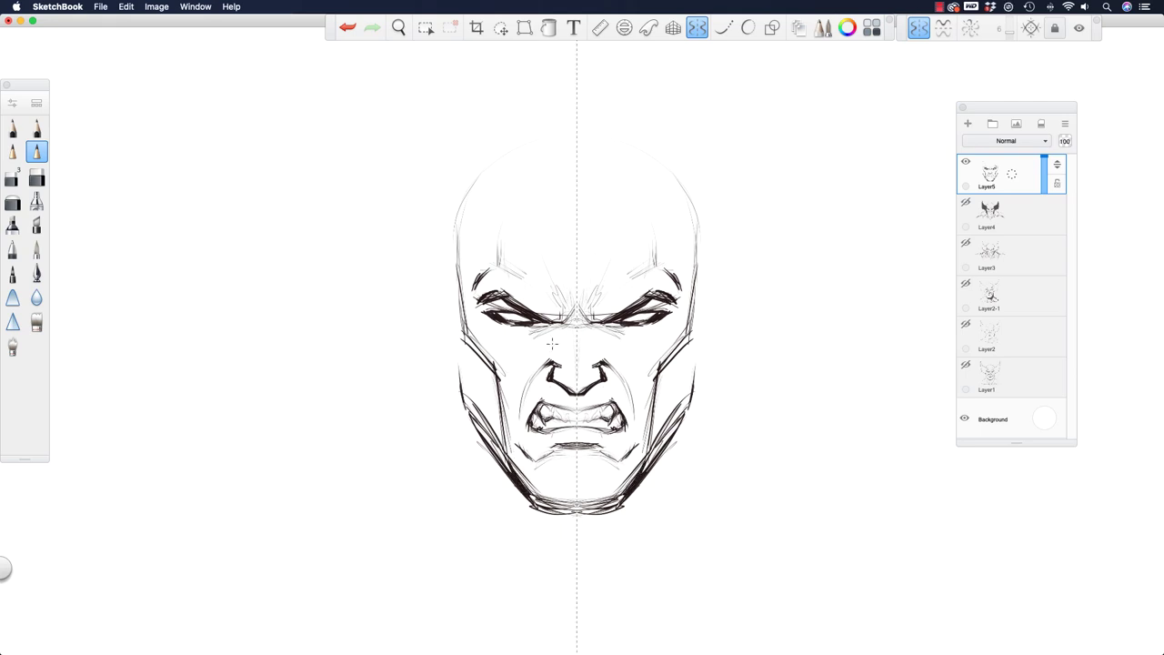
Add curved cheek creases beside the mouth and dark wrinkles across the bridge of the nose.
{"action": "mouse_move", "coordinate": [640, 472]}
{"action": "left_mouse_down"}
{"action": "mouse_move", "coordinate": [655, 434]}
{"action": "mouse_move", "coordinate": [648, 366]}
{"action": "mouse_move", "coordinate": [633, 351]}
{"action": "mouse_move", "coordinate": [651, 396]}
{"action": "left_mouse_up"}
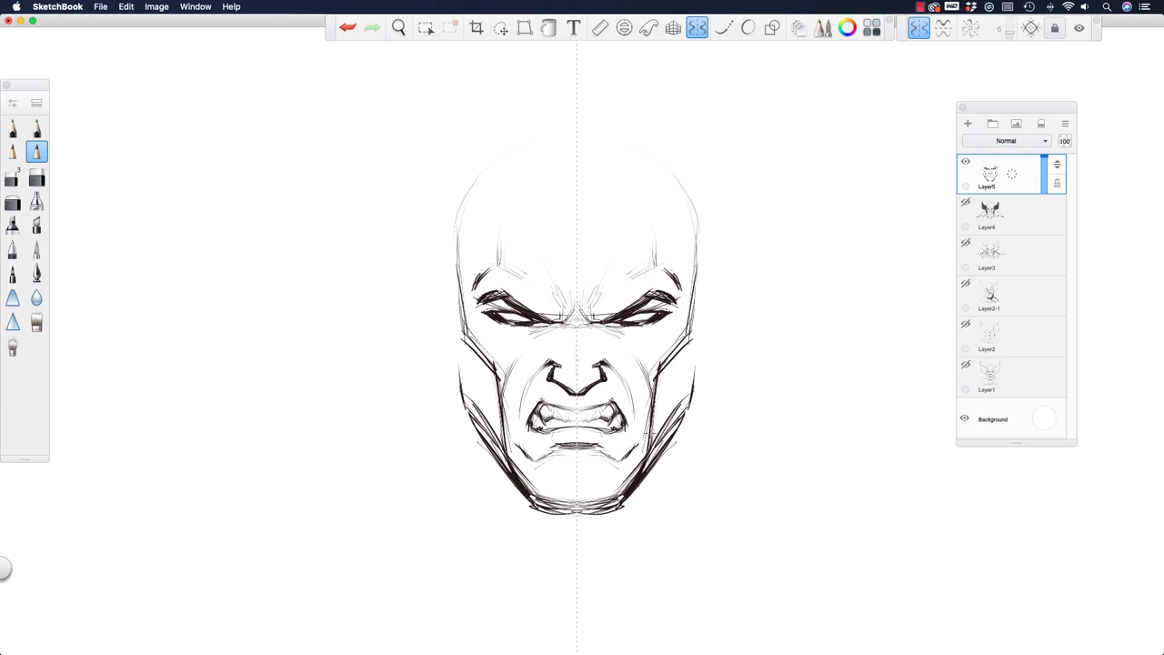
{"action": "mouse_move", "coordinate": [515, 362]}
{"action": "left_mouse_down"}
{"action": "mouse_move", "coordinate": [508, 413]}
{"action": "mouse_move", "coordinate": [516, 360]}
{"action": "left_mouse_up"}
{"action": "mouse_move", "coordinate": [568, 324]}
{"action": "left_mouse_down"}
{"action": "mouse_move", "coordinate": [566, 353]}
{"action": "mouse_move", "coordinate": [572, 324]}
{"action": "mouse_move", "coordinate": [561, 322]}
{"action": "left_mouse_up"}
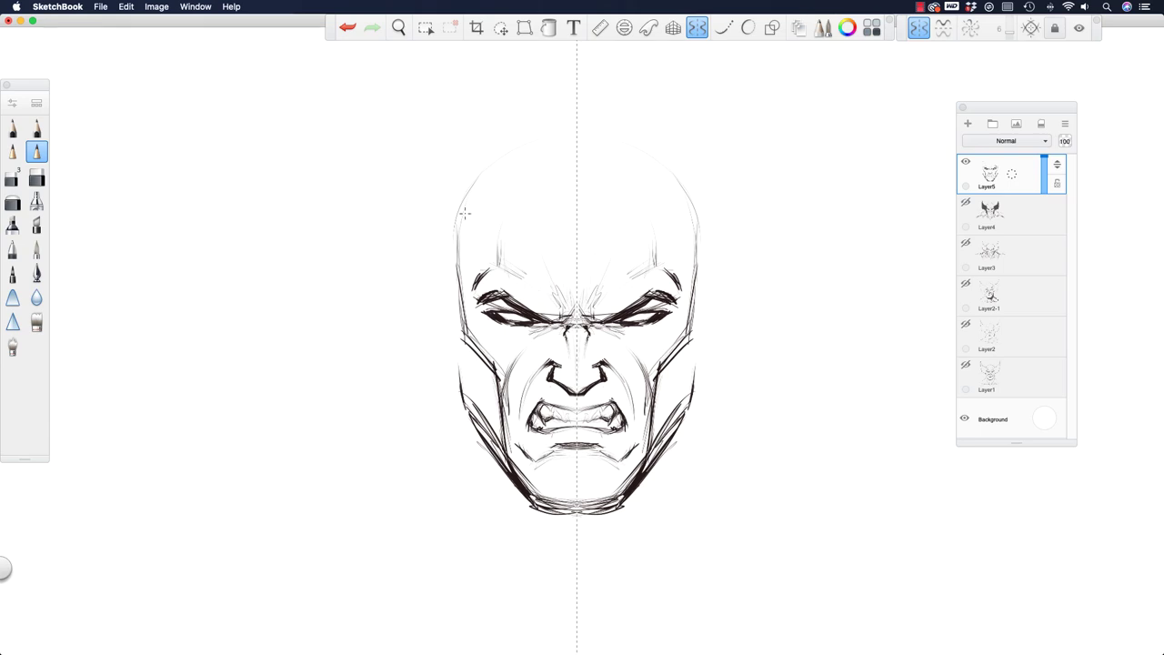
Strengthen the sides of the jaw, and draw the mask's lower edge across the cheeks with thick vertical bands below.
{"action": "mouse_move", "coordinate": [458, 377]}
{"action": "left_mouse_down"}
{"action": "mouse_move", "coordinate": [473, 435]}
{"action": "mouse_move", "coordinate": [464, 464]}
{"action": "left_mouse_up"}
{"action": "left_click_drag", "start_coordinate": [465, 393], "coordinate": [454, 354]}
{"action": "mouse_move", "coordinate": [560, 383]}
{"action": "left_mouse_down"}
{"action": "mouse_move", "coordinate": [473, 365]}
{"action": "mouse_move", "coordinate": [491, 380]}
{"action": "mouse_move", "coordinate": [503, 451]}
{"action": "left_mouse_up"}
{"action": "left_click_drag", "start_coordinate": [496, 371], "coordinate": [502, 426]}
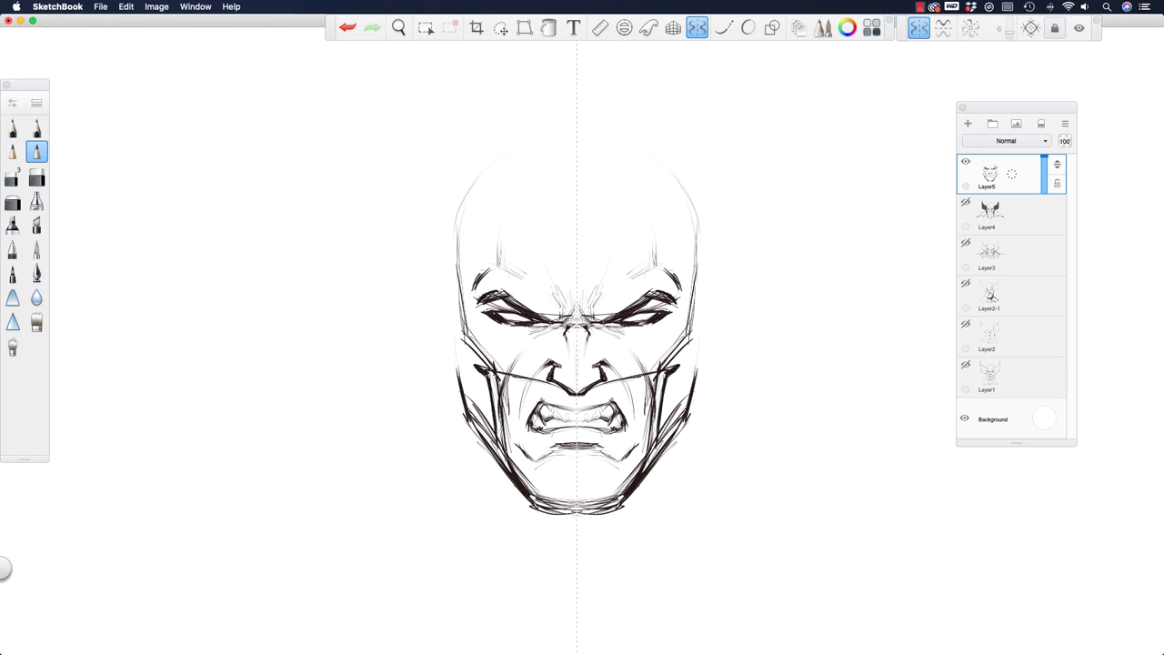
{"action": "left_click_drag", "start_coordinate": [491, 374], "coordinate": [494, 420]}
{"action": "mouse_move", "coordinate": [488, 374]}
{"action": "left_mouse_down"}
{"action": "mouse_move", "coordinate": [496, 389]}
{"action": "mouse_move", "coordinate": [543, 389]}
{"action": "left_mouse_up"}
Draw the mask's nose piece to a point at the nose tip, and sweep its upper edges outward across the forehead.
{"action": "mouse_move", "coordinate": [546, 373]}
{"action": "left_mouse_down"}
{"action": "mouse_move", "coordinate": [529, 382]}
{"action": "mouse_move", "coordinate": [573, 389]}
{"action": "mouse_move", "coordinate": [558, 339]}
{"action": "mouse_move", "coordinate": [573, 391]}
{"action": "left_mouse_up"}
{"action": "left_click_drag", "start_coordinate": [555, 326], "coordinate": [569, 368]}
{"action": "mouse_move", "coordinate": [537, 293]}
{"action": "left_mouse_down"}
{"action": "mouse_move", "coordinate": [567, 360]}
{"action": "mouse_move", "coordinate": [560, 325]}
{"action": "mouse_move", "coordinate": [502, 260]}
{"action": "mouse_move", "coordinate": [427, 203]}
{"action": "left_mouse_up"}
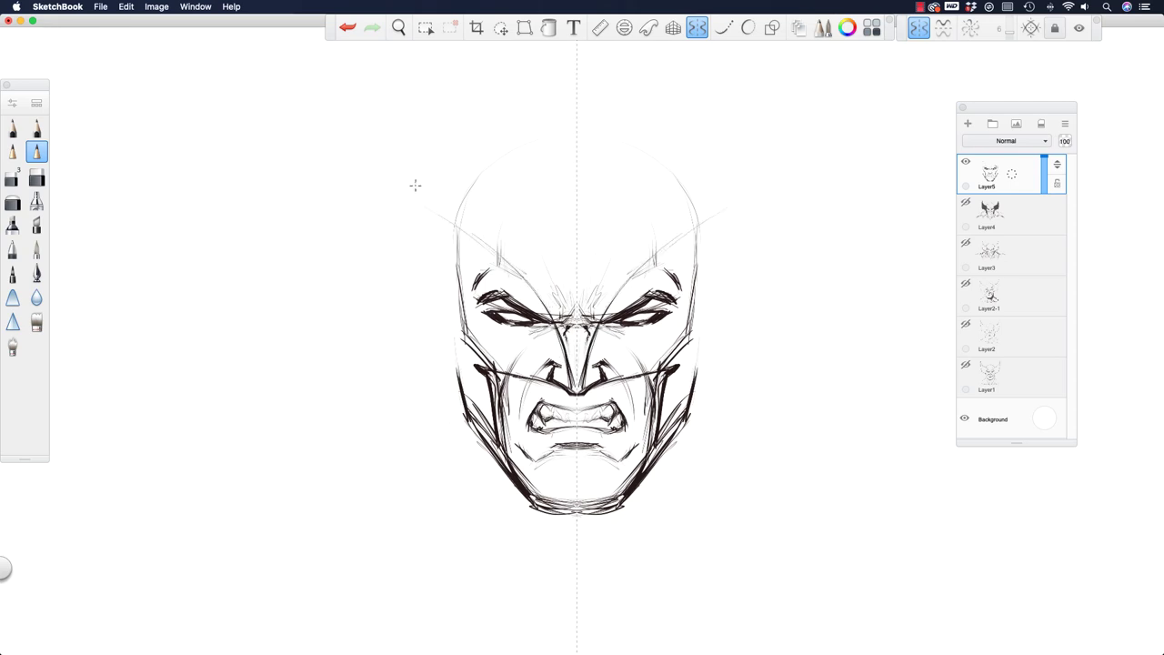
Draw the mask's tall pointed fins rising beside the head, with outer edges running down to notched tips and lower edges returning to the cheeks.
{"action": "mouse_move", "coordinate": [500, 255]}
{"action": "left_mouse_down"}
{"action": "mouse_move", "coordinate": [395, 174]}
{"action": "mouse_move", "coordinate": [351, 83]}
{"action": "mouse_move", "coordinate": [393, 184]}
{"action": "mouse_move", "coordinate": [538, 300]}
{"action": "left_mouse_up"}
{"action": "left_click_drag", "start_coordinate": [367, 130], "coordinate": [413, 186]}
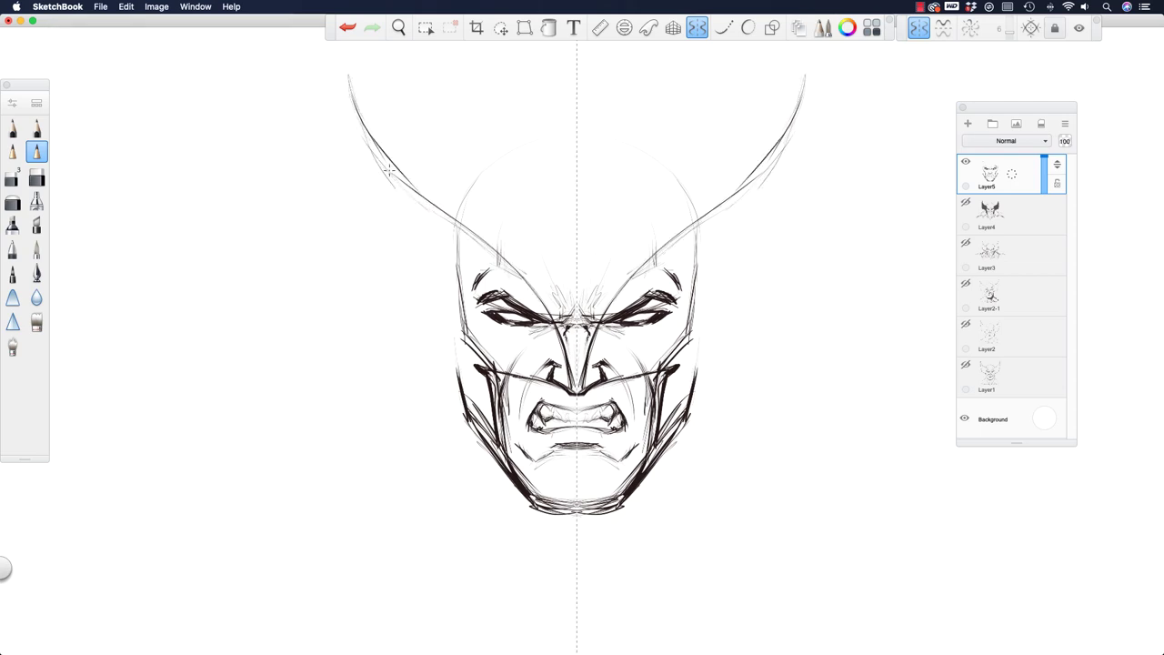
{"action": "mouse_move", "coordinate": [355, 102]}
{"action": "left_mouse_down"}
{"action": "mouse_move", "coordinate": [348, 66]}
{"action": "mouse_move", "coordinate": [358, 233]}
{"action": "mouse_move", "coordinate": [338, 154]}
{"action": "mouse_move", "coordinate": [372, 312]}
{"action": "left_mouse_up"}
{"action": "left_click_drag", "start_coordinate": [353, 219], "coordinate": [386, 347]}
{"action": "left_click_drag", "start_coordinate": [365, 297], "coordinate": [390, 363]}
{"action": "mouse_move", "coordinate": [391, 363]}
{"action": "left_mouse_down"}
{"action": "mouse_move", "coordinate": [396, 343]}
{"action": "mouse_move", "coordinate": [391, 361]}
{"action": "mouse_move", "coordinate": [398, 349]}
{"action": "mouse_move", "coordinate": [392, 356]}
{"action": "mouse_move", "coordinate": [453, 362]}
{"action": "left_mouse_up"}
{"action": "mouse_move", "coordinate": [416, 351]}
{"action": "left_mouse_down"}
{"action": "mouse_move", "coordinate": [457, 366]}
{"action": "mouse_move", "coordinate": [388, 359]}
{"action": "mouse_move", "coordinate": [351, 133]}
{"action": "left_mouse_up"}
{"action": "mouse_move", "coordinate": [348, 191]}
{"action": "left_mouse_down"}
{"action": "mouse_move", "coordinate": [346, 66]}
{"action": "mouse_move", "coordinate": [418, 193]}
{"action": "mouse_move", "coordinate": [551, 319]}
{"action": "mouse_move", "coordinate": [572, 390]}
{"action": "left_mouse_up"}
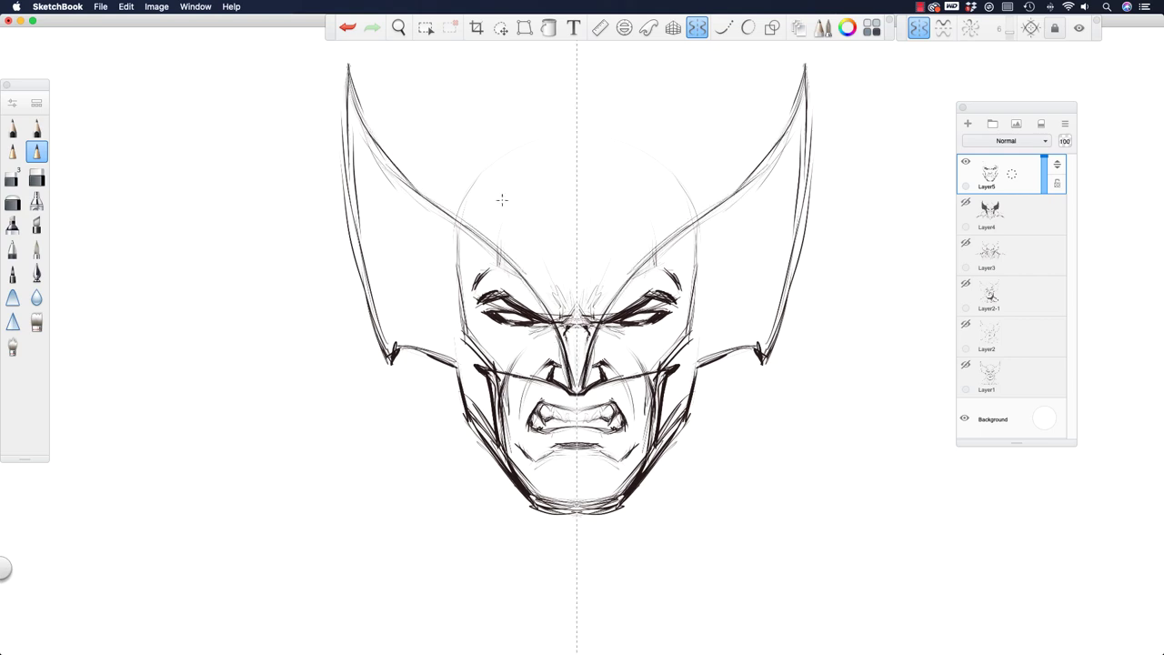
Clear the head's side lines inside the fins, and outline the rounded top of the skull with dark arcs meeting at the centre.
{"action": "mouse_move", "coordinate": [453, 255]}
{"action": "left_mouse_down"}
{"action": "mouse_move", "coordinate": [473, 348]}
{"action": "mouse_move", "coordinate": [463, 414]}
{"action": "left_mouse_up"}
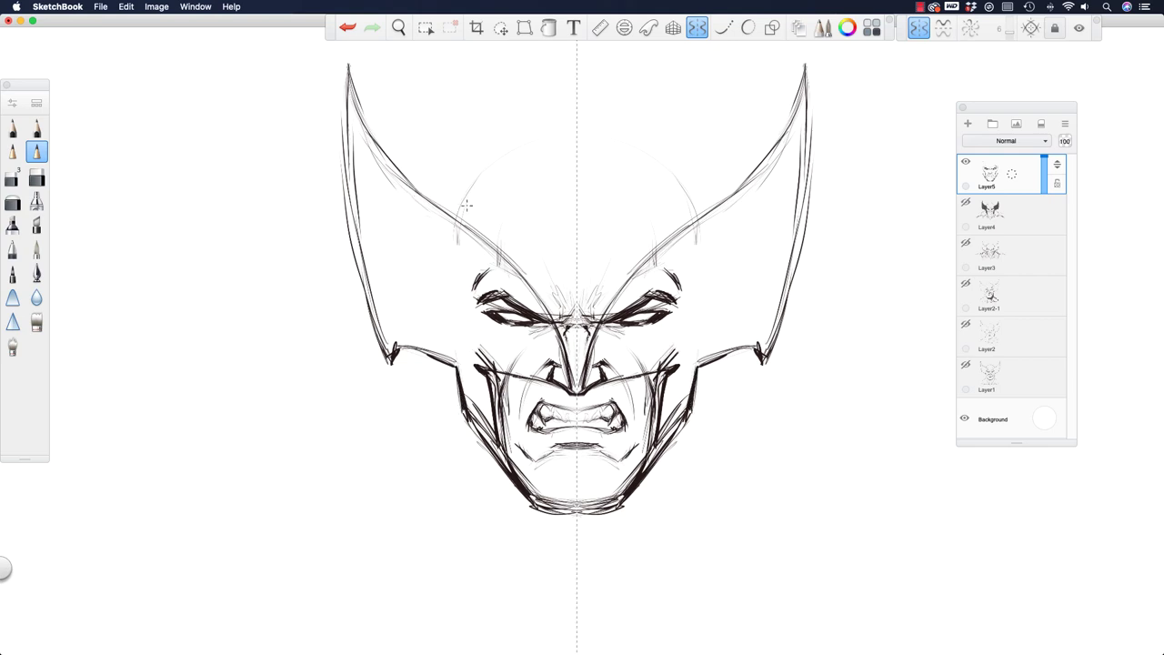
{"action": "mouse_move", "coordinate": [465, 223]}
{"action": "left_mouse_down"}
{"action": "mouse_move", "coordinate": [479, 169]}
{"action": "mouse_move", "coordinate": [467, 192]}
{"action": "mouse_move", "coordinate": [516, 141]}
{"action": "mouse_move", "coordinate": [460, 229]}
{"action": "mouse_move", "coordinate": [479, 165]}
{"action": "mouse_move", "coordinate": [503, 145]}
{"action": "left_mouse_up"}
{"action": "mouse_move", "coordinate": [471, 189]}
{"action": "left_mouse_down"}
{"action": "mouse_move", "coordinate": [522, 144]}
{"action": "mouse_move", "coordinate": [501, 155]}
{"action": "mouse_move", "coordinate": [555, 133]}
{"action": "left_mouse_up"}
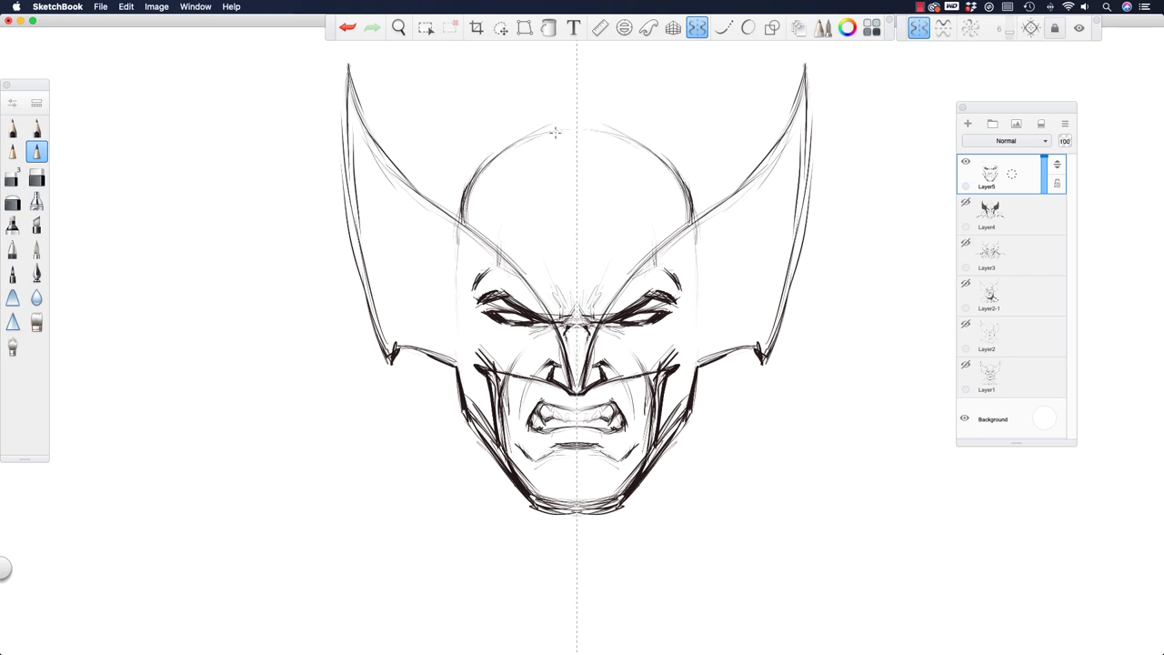
{"action": "mouse_move", "coordinate": [490, 168]}
{"action": "left_mouse_down"}
{"action": "mouse_move", "coordinate": [513, 143]}
{"action": "mouse_move", "coordinate": [460, 210]}
{"action": "mouse_move", "coordinate": [458, 194]}
{"action": "mouse_move", "coordinate": [457, 210]}
{"action": "mouse_move", "coordinate": [509, 140]}
{"action": "mouse_move", "coordinate": [486, 173]}
{"action": "mouse_move", "coordinate": [553, 126]}
{"action": "mouse_move", "coordinate": [502, 152]}
{"action": "mouse_move", "coordinate": [576, 124]}
{"action": "mouse_move", "coordinate": [544, 128]}
{"action": "mouse_move", "coordinate": [584, 128]}
{"action": "mouse_move", "coordinate": [510, 149]}
{"action": "mouse_move", "coordinate": [574, 125]}
{"action": "left_mouse_up"}
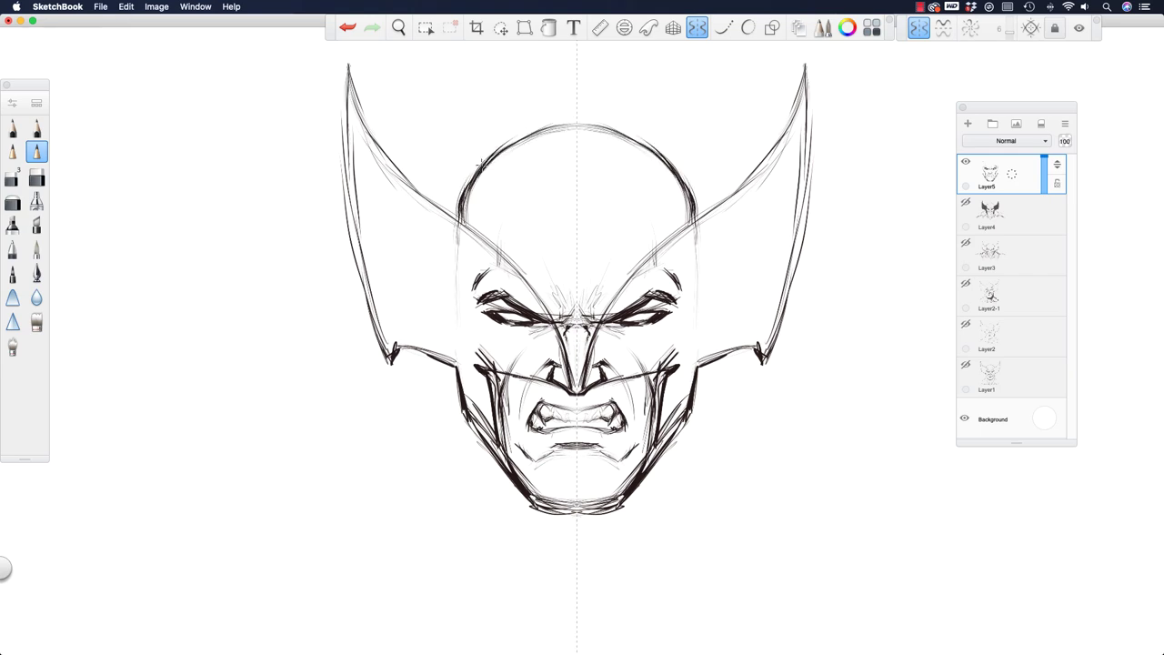
{"action": "left_click_drag", "start_coordinate": [480, 164], "coordinate": [446, 207]}
{"action": "left_click_drag", "start_coordinate": [551, 132], "coordinate": [575, 125]}
{"action": "left_click_drag", "start_coordinate": [456, 196], "coordinate": [462, 186]}
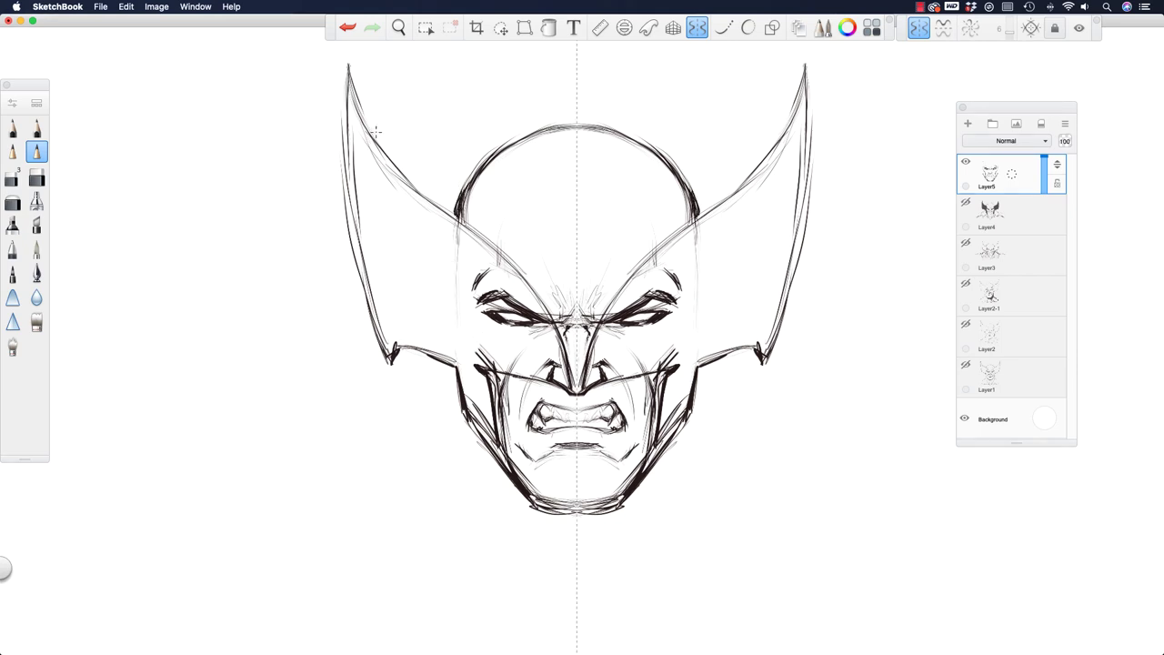
Thicken the fins' lower outer edges and reshape their bottom tips slightly higher.
{"action": "left_click_drag", "start_coordinate": [455, 368], "coordinate": [460, 401]}
{"action": "mouse_move", "coordinate": [386, 342]}
{"action": "left_mouse_down"}
{"action": "mouse_move", "coordinate": [392, 362]}
{"action": "mouse_move", "coordinate": [382, 361]}
{"action": "left_mouse_up"}
{"action": "left_click_drag", "start_coordinate": [351, 229], "coordinate": [373, 346]}
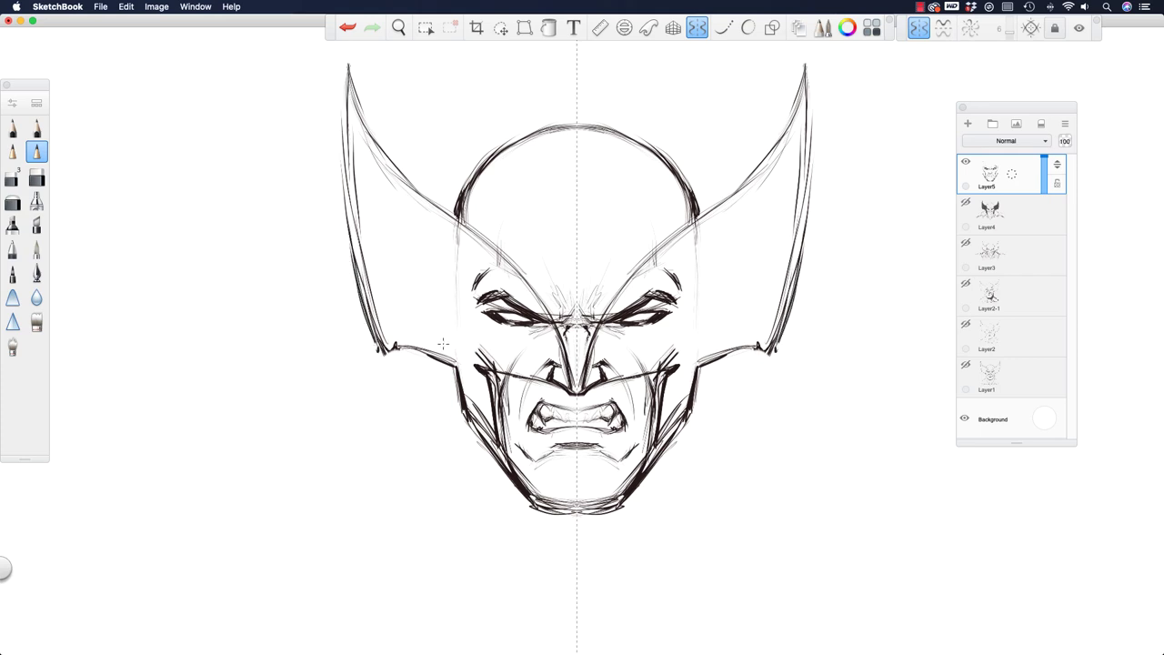
Draw the neck sides and thick shoulder slopes running outward from below the fins, ending in short downward hatch strokes.
{"action": "mouse_move", "coordinate": [451, 359]}
{"action": "left_mouse_down"}
{"action": "mouse_move", "coordinate": [447, 423]}
{"action": "mouse_move", "coordinate": [448, 411]}
{"action": "mouse_move", "coordinate": [380, 421]}
{"action": "left_mouse_up"}
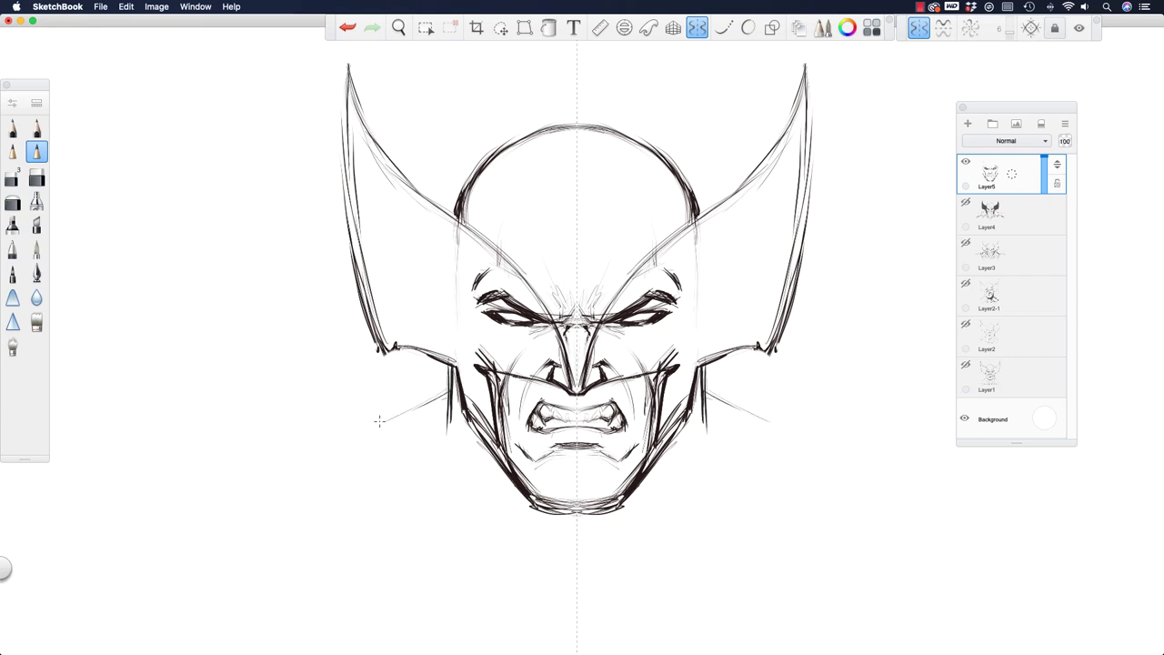
{"action": "left_click_drag", "start_coordinate": [452, 370], "coordinate": [331, 447]}
{"action": "left_click_drag", "start_coordinate": [403, 400], "coordinate": [373, 415]}
{"action": "left_click_drag", "start_coordinate": [455, 375], "coordinate": [323, 452]}
{"action": "mouse_move", "coordinate": [393, 405]}
{"action": "left_mouse_down"}
{"action": "mouse_move", "coordinate": [324, 449]}
{"action": "mouse_move", "coordinate": [335, 480]}
{"action": "mouse_move", "coordinate": [312, 453]}
{"action": "mouse_move", "coordinate": [327, 494]}
{"action": "left_mouse_up"}
{"action": "left_click_drag", "start_coordinate": [305, 449], "coordinate": [336, 506]}
{"action": "left_click_drag", "start_coordinate": [312, 448], "coordinate": [329, 494]}
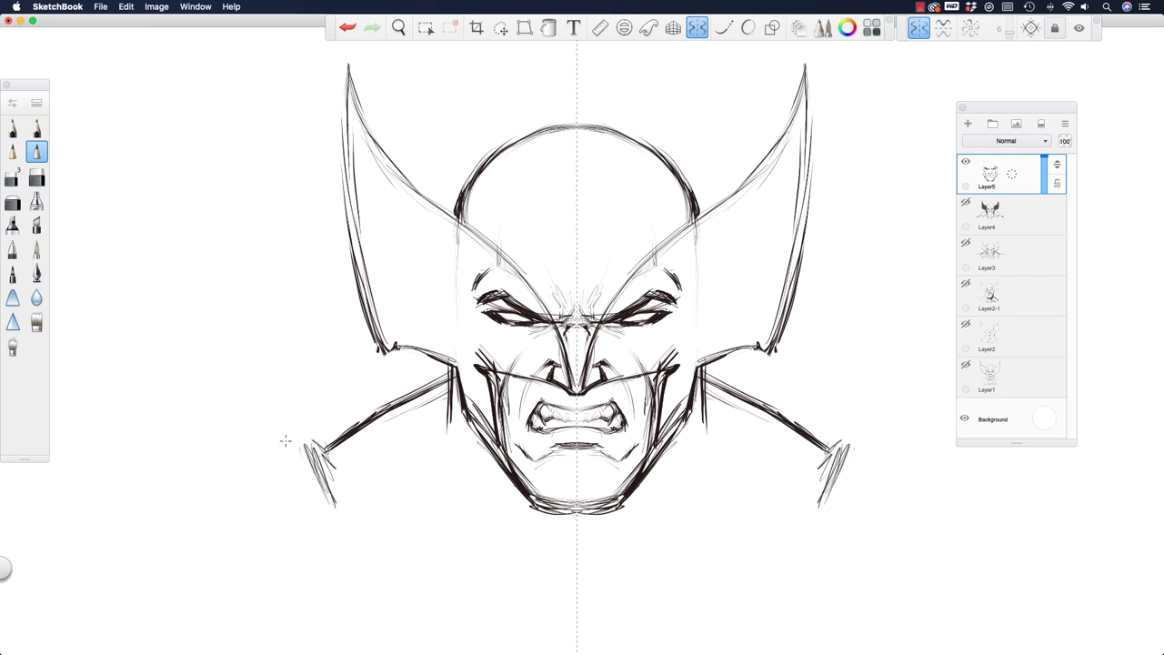
Sketch the neck muscles converging below the chin, and rough in the neckline with a small V at the centre.
{"action": "left_click_drag", "start_coordinate": [458, 460], "coordinate": [514, 549]}
{"action": "mouse_move", "coordinate": [464, 429]}
{"action": "left_mouse_down"}
{"action": "mouse_move", "coordinate": [487, 508]}
{"action": "mouse_move", "coordinate": [550, 570]}
{"action": "mouse_move", "coordinate": [418, 535]}
{"action": "left_mouse_up"}
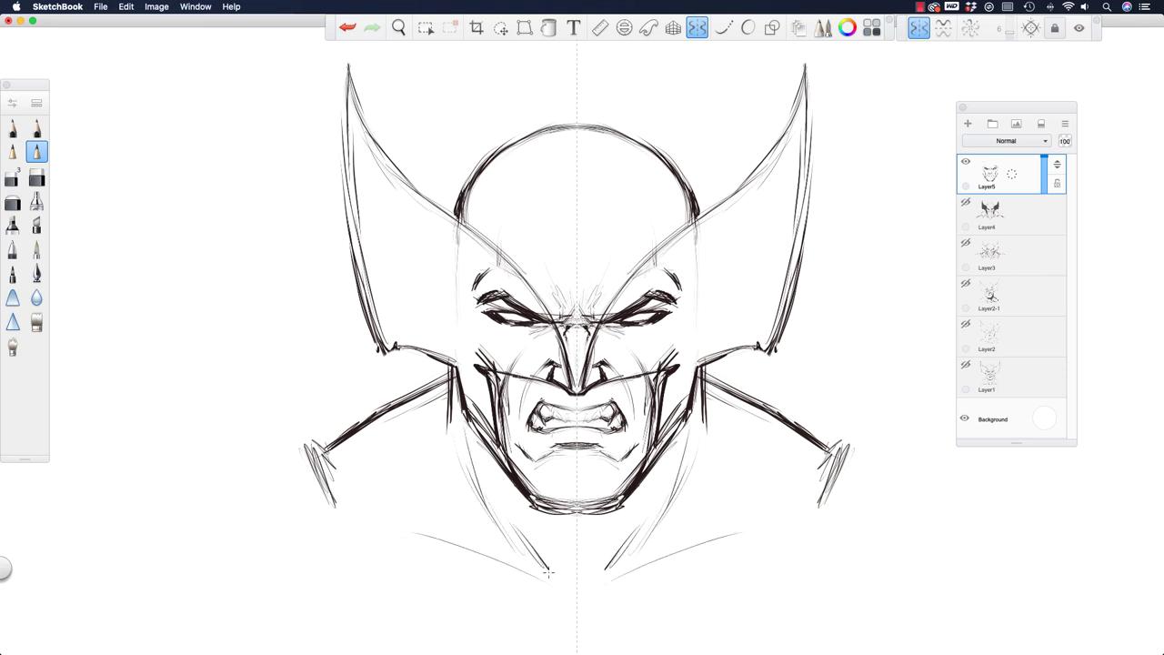
{"action": "left_click_drag", "start_coordinate": [513, 566], "coordinate": [411, 546]}
{"action": "left_click_drag", "start_coordinate": [502, 562], "coordinate": [391, 538]}
{"action": "mouse_move", "coordinate": [571, 602]}
{"action": "left_mouse_down"}
{"action": "mouse_move", "coordinate": [556, 589]}
{"action": "mouse_move", "coordinate": [577, 602]}
{"action": "left_mouse_up"}
{"action": "left_click_drag", "start_coordinate": [549, 580], "coordinate": [538, 573]}
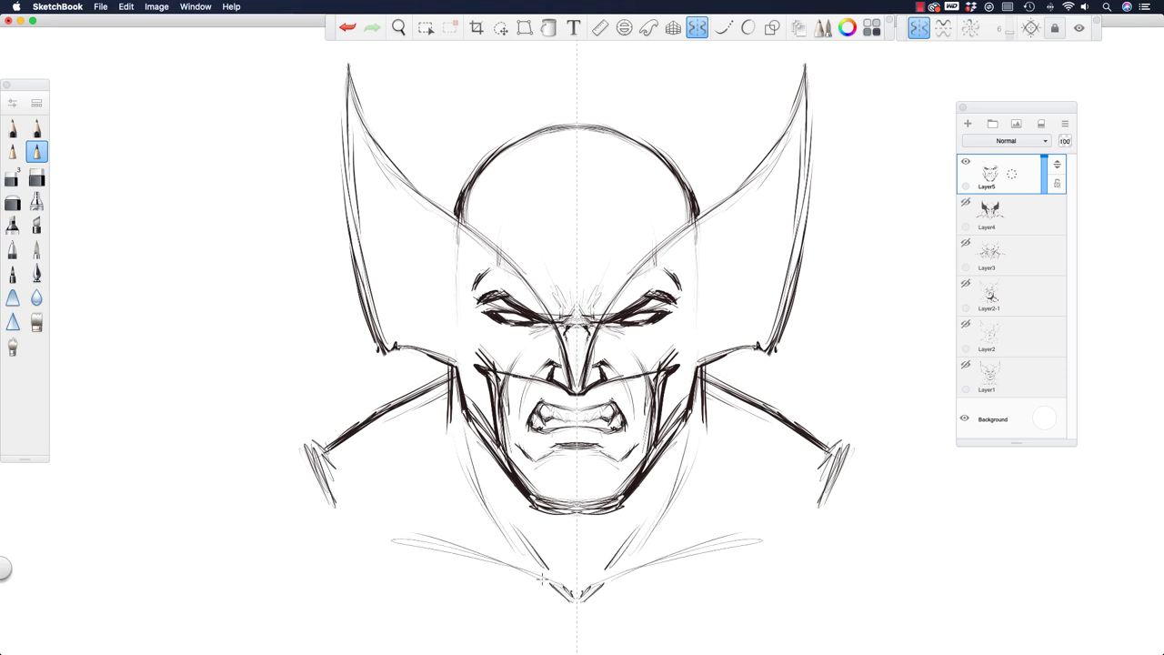
Restate the neckline with longer sweeps out toward the shoulders, and bring it to a point on the centre line.
{"action": "left_click_drag", "start_coordinate": [438, 546], "coordinate": [358, 533]}
{"action": "left_click_drag", "start_coordinate": [520, 564], "coordinate": [400, 539]}
{"action": "left_click_drag", "start_coordinate": [574, 602], "coordinate": [562, 582]}
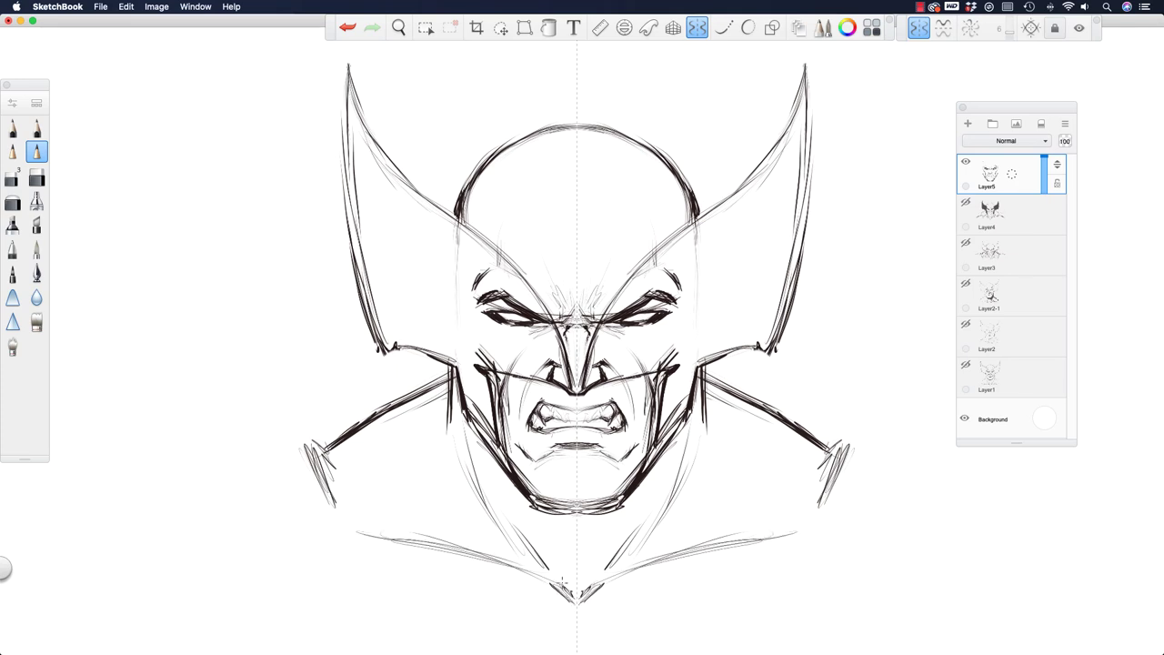
{"action": "mouse_move", "coordinate": [449, 539]}
{"action": "left_mouse_down"}
{"action": "mouse_move", "coordinate": [357, 522]}
{"action": "mouse_move", "coordinate": [446, 540]}
{"action": "left_mouse_up"}
{"action": "mouse_move", "coordinate": [493, 557]}
{"action": "left_mouse_down"}
{"action": "mouse_move", "coordinate": [555, 580]}
{"action": "mouse_move", "coordinate": [580, 610]}
{"action": "left_mouse_up"}
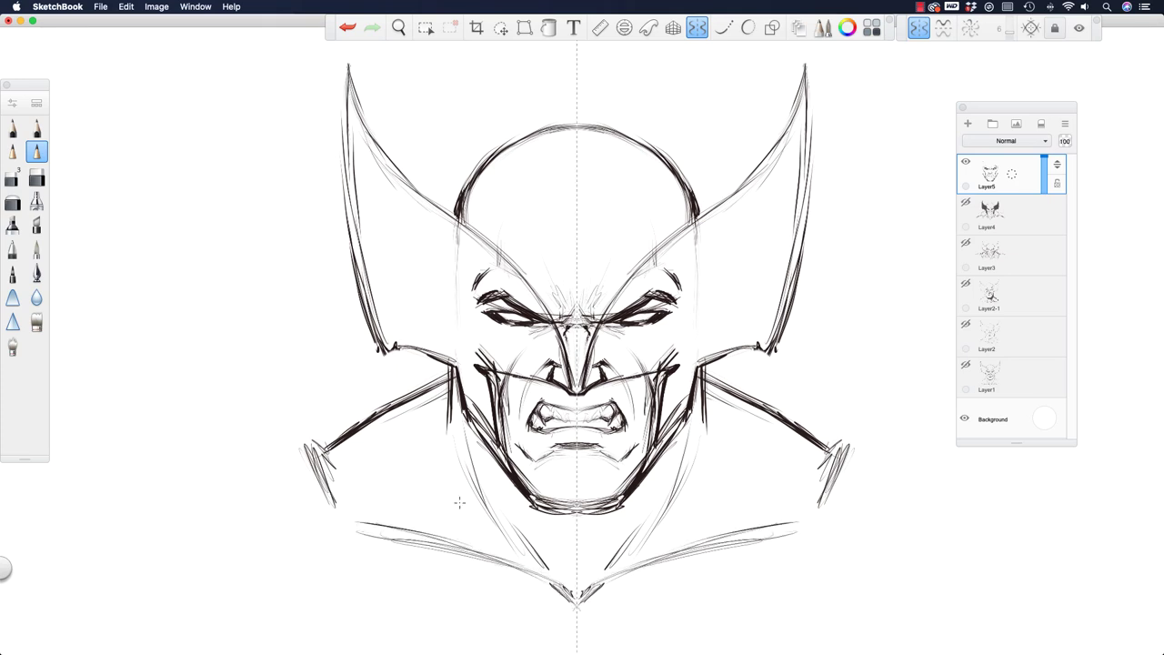
Add short diagonal muscle strokes at the sides of the neck, rising from the neckline.
{"action": "left_click_drag", "start_coordinate": [411, 527], "coordinate": [433, 504]}
{"action": "left_click_drag", "start_coordinate": [449, 466], "coordinate": [436, 479]}
{"action": "left_click_drag", "start_coordinate": [424, 523], "coordinate": [464, 480]}
Strengthen the neckline curve and darken its pointed V at the centre of the chest.
{"action": "mouse_move", "coordinate": [442, 536]}
{"action": "left_mouse_down"}
{"action": "mouse_move", "coordinate": [480, 498]}
{"action": "mouse_move", "coordinate": [566, 596]}
{"action": "left_mouse_up"}
{"action": "left_click_drag", "start_coordinate": [555, 584], "coordinate": [568, 596]}
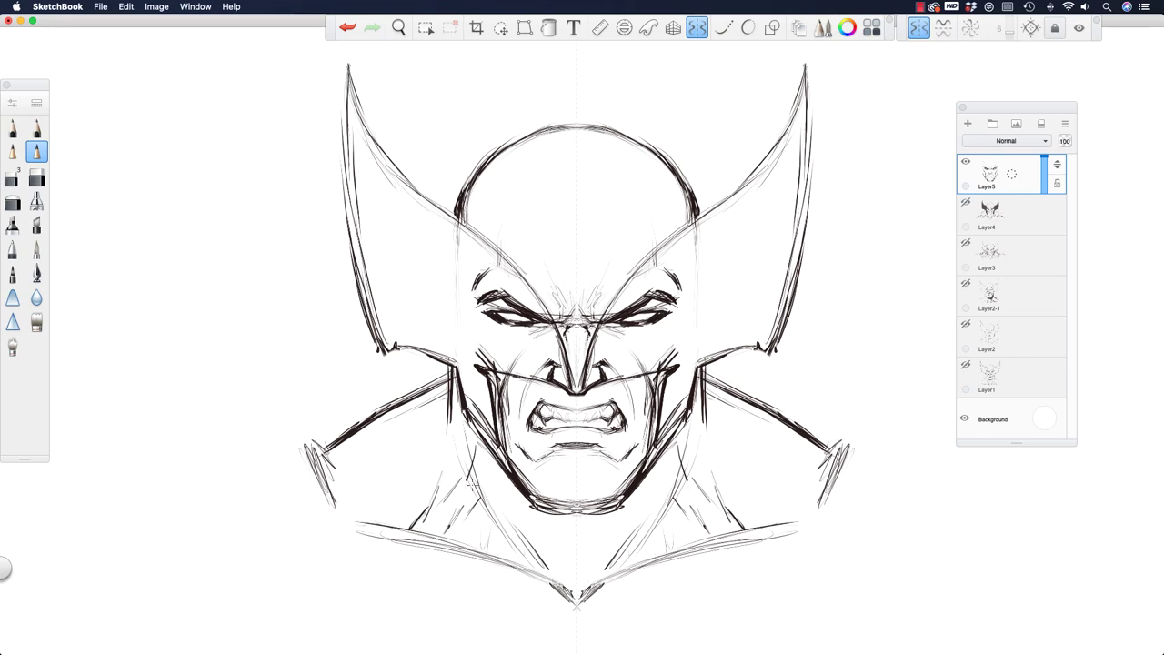
{"action": "left_click_drag", "start_coordinate": [409, 533], "coordinate": [454, 545]}
{"action": "left_click_drag", "start_coordinate": [545, 574], "coordinate": [576, 608]}
{"action": "mouse_move", "coordinate": [364, 517]}
{"action": "left_mouse_down"}
{"action": "mouse_move", "coordinate": [551, 578]}
{"action": "mouse_move", "coordinate": [573, 602]}
{"action": "left_mouse_up"}
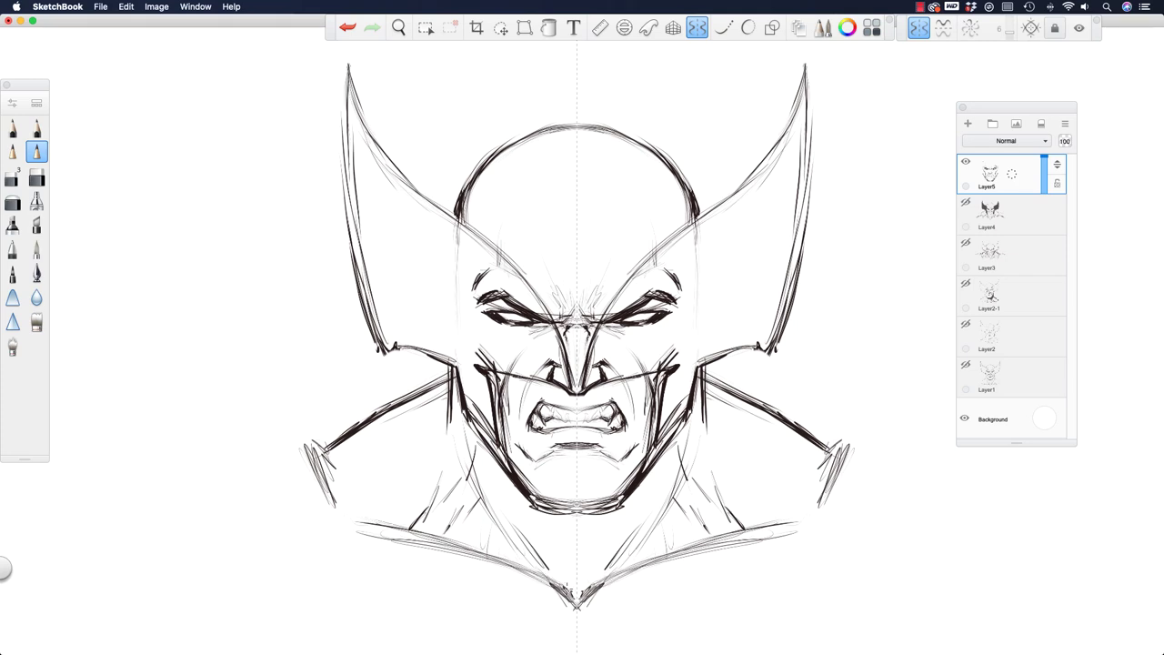
Add hatching along the inner neck muscles and a few light strokes toward the shoulder.
{"action": "left_click_drag", "start_coordinate": [533, 558], "coordinate": [499, 504]}
{"action": "left_click_drag", "start_coordinate": [516, 549], "coordinate": [491, 513]}
{"action": "left_click_drag", "start_coordinate": [436, 479], "coordinate": [384, 523]}
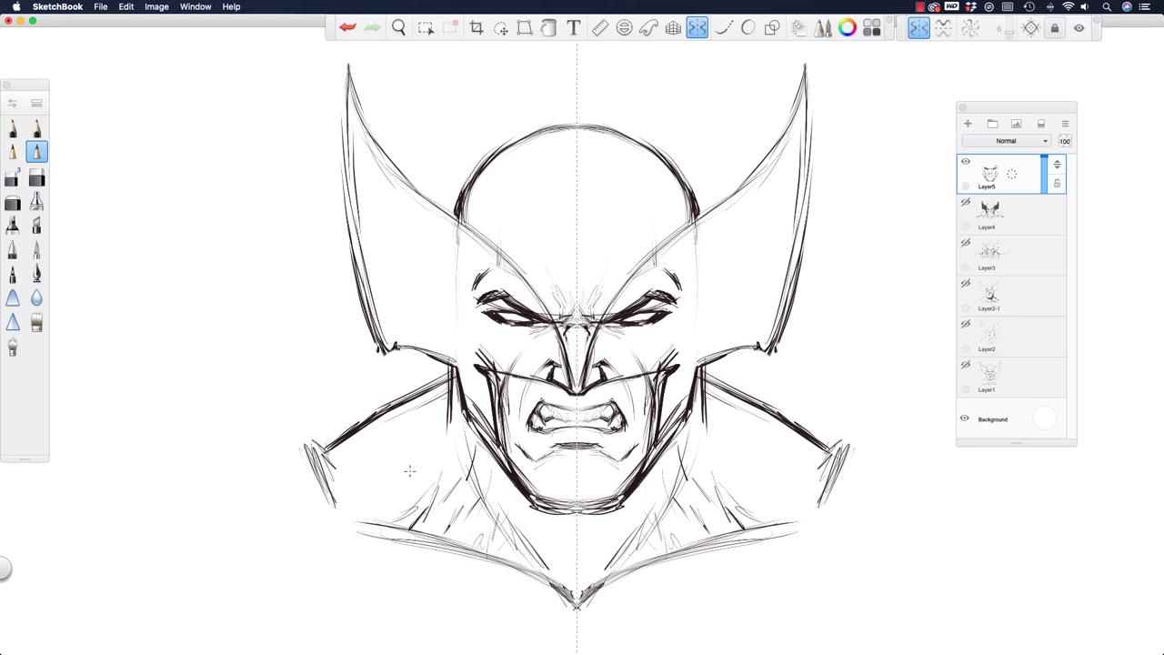
Draw the shoulder pads with top edges sloping outward, raised inner corners and thick inner edges running down past the neckline.
{"action": "mouse_move", "coordinate": [308, 440]}
{"action": "left_mouse_down"}
{"action": "mouse_move", "coordinate": [346, 518]}
{"action": "mouse_move", "coordinate": [326, 448]}
{"action": "mouse_move", "coordinate": [233, 455]}
{"action": "mouse_move", "coordinate": [305, 416]}
{"action": "mouse_move", "coordinate": [188, 465]}
{"action": "mouse_move", "coordinate": [279, 434]}
{"action": "mouse_move", "coordinate": [202, 471]}
{"action": "mouse_move", "coordinate": [288, 426]}
{"action": "left_mouse_up"}
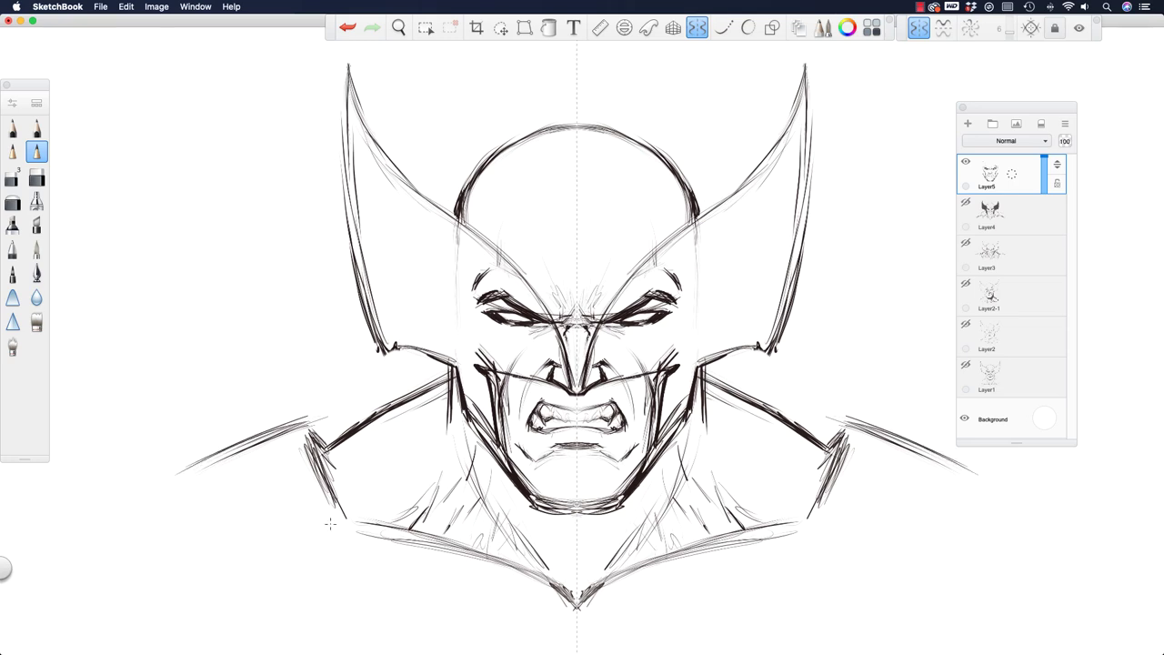
{"action": "mouse_move", "coordinate": [333, 484]}
{"action": "left_mouse_down"}
{"action": "mouse_move", "coordinate": [375, 569]}
{"action": "mouse_move", "coordinate": [356, 546]}
{"action": "left_mouse_up"}
{"action": "left_click_drag", "start_coordinate": [303, 423], "coordinate": [359, 565]}
{"action": "left_click_drag", "start_coordinate": [319, 455], "coordinate": [341, 499]}
{"action": "mouse_move", "coordinate": [303, 416]}
{"action": "left_mouse_down"}
{"action": "mouse_move", "coordinate": [314, 450]}
{"action": "mouse_move", "coordinate": [339, 444]}
{"action": "left_mouse_up"}
{"action": "left_click_drag", "start_coordinate": [373, 569], "coordinate": [348, 532]}
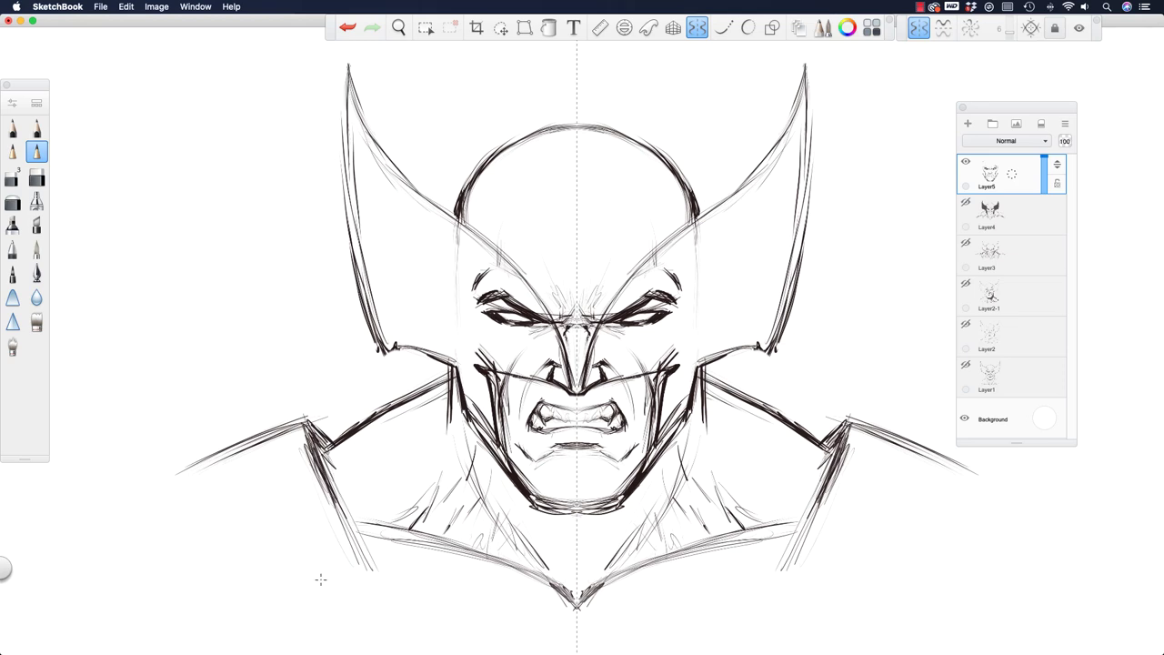
{"action": "left_click_drag", "start_coordinate": [324, 458], "coordinate": [371, 562]}
{"action": "left_click_drag", "start_coordinate": [331, 467], "coordinate": [368, 568]}
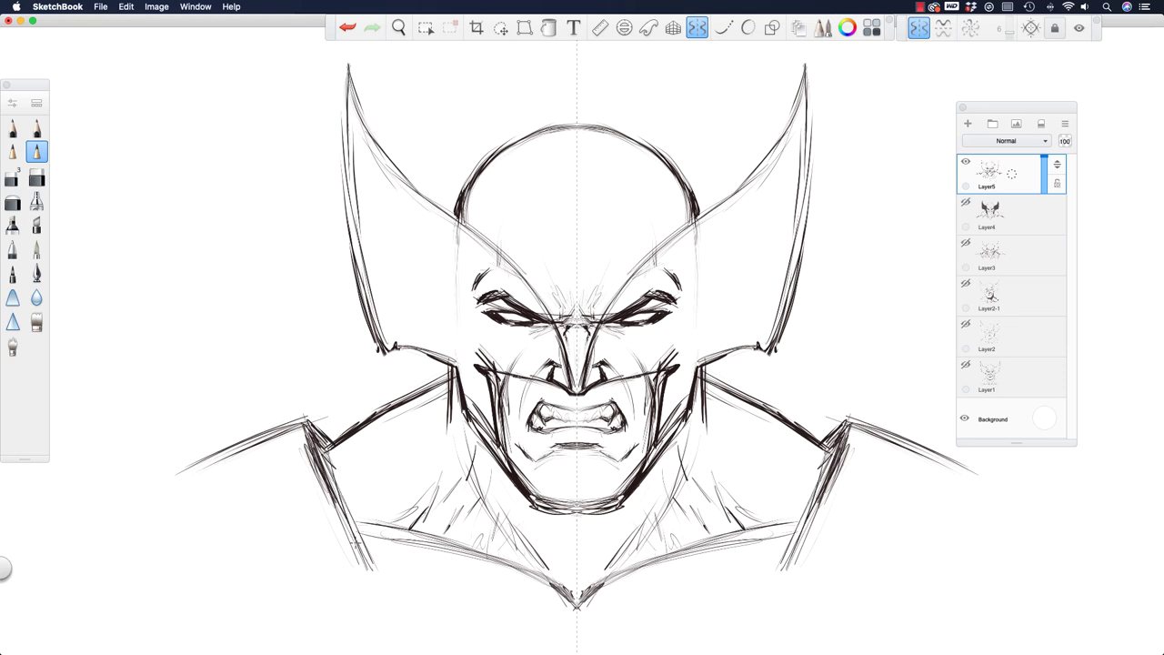
{"action": "mouse_move", "coordinate": [331, 495]}
{"action": "left_mouse_down"}
{"action": "mouse_move", "coordinate": [359, 560]}
{"action": "mouse_move", "coordinate": [482, 556]}
{"action": "left_mouse_up"}
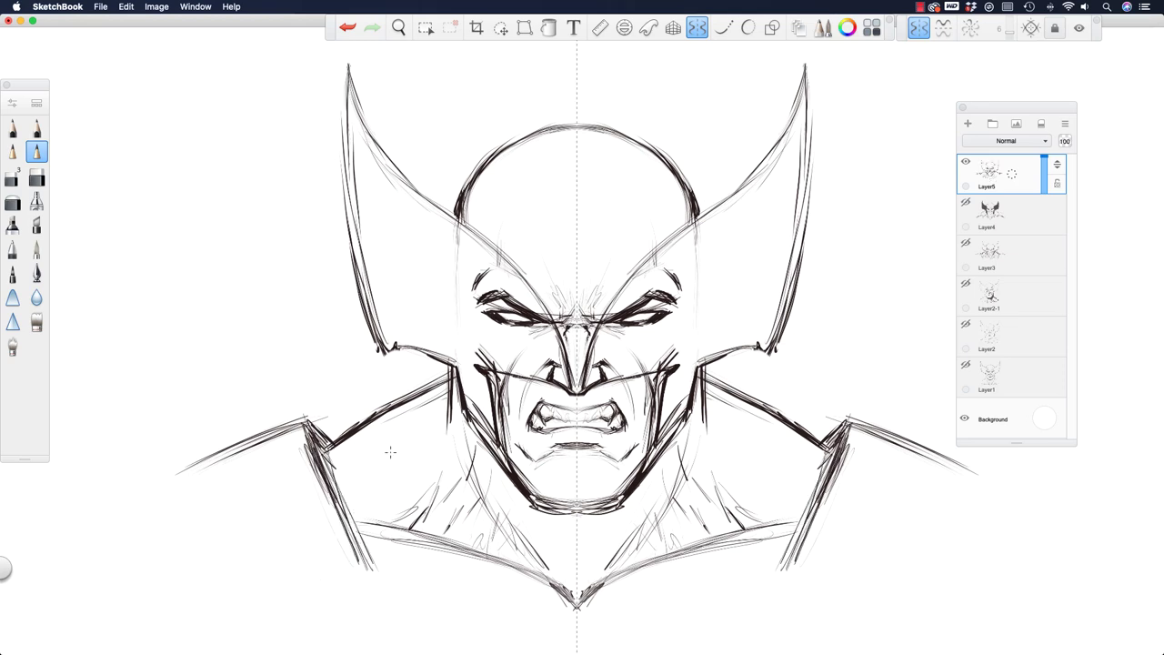
Draw curved costume stripes from the shoulder slopes down across the chest, and darken their upper ends with hatching.
{"action": "left_click_drag", "start_coordinate": [409, 403], "coordinate": [436, 533]}
{"action": "mouse_move", "coordinate": [351, 424]}
{"action": "left_mouse_down"}
{"action": "mouse_move", "coordinate": [398, 538]}
{"action": "mouse_move", "coordinate": [466, 610]}
{"action": "mouse_move", "coordinate": [452, 584]}
{"action": "left_mouse_up"}
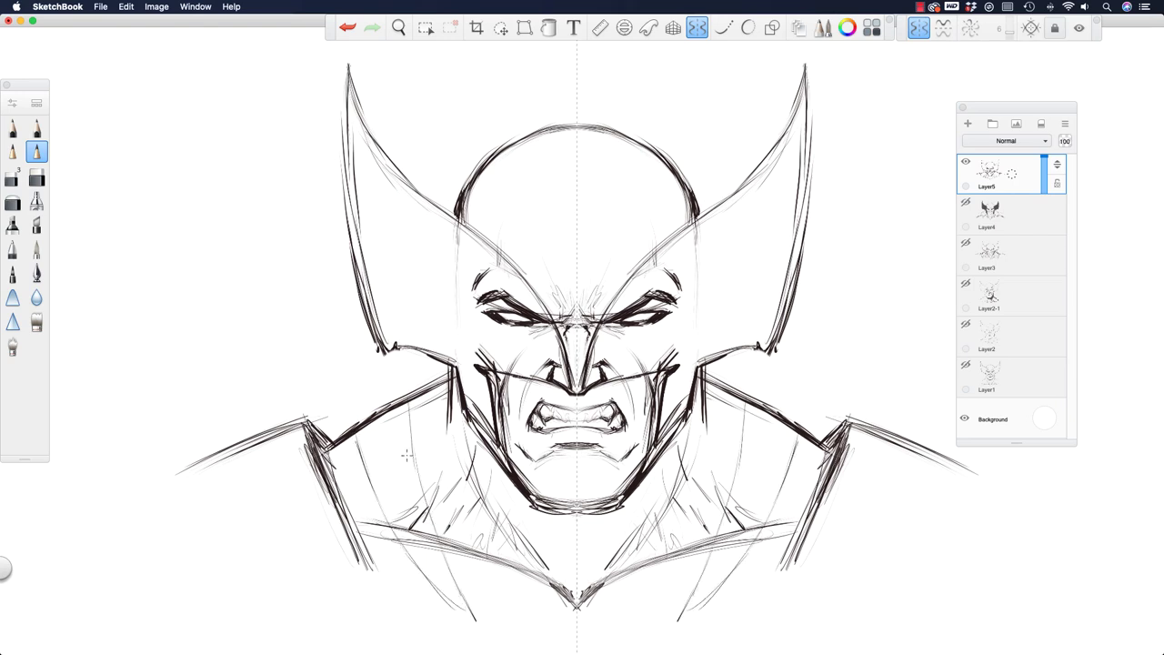
{"action": "left_click_drag", "start_coordinate": [402, 425], "coordinate": [425, 511]}
{"action": "mouse_move", "coordinate": [409, 396]}
{"action": "left_mouse_down"}
{"action": "mouse_move", "coordinate": [413, 454]}
{"action": "mouse_move", "coordinate": [415, 443]}
{"action": "mouse_move", "coordinate": [375, 464]}
{"action": "left_mouse_up"}
{"action": "left_click_drag", "start_coordinate": [363, 422], "coordinate": [372, 465]}
{"action": "mouse_move", "coordinate": [362, 453]}
{"action": "left_mouse_down"}
{"action": "mouse_move", "coordinate": [413, 570]}
{"action": "mouse_move", "coordinate": [480, 623]}
{"action": "mouse_move", "coordinate": [424, 498]}
{"action": "mouse_move", "coordinate": [405, 401]}
{"action": "left_mouse_up"}
{"action": "left_click_drag", "start_coordinate": [369, 469], "coordinate": [360, 420]}
{"action": "left_click_drag", "start_coordinate": [373, 469], "coordinate": [363, 437]}
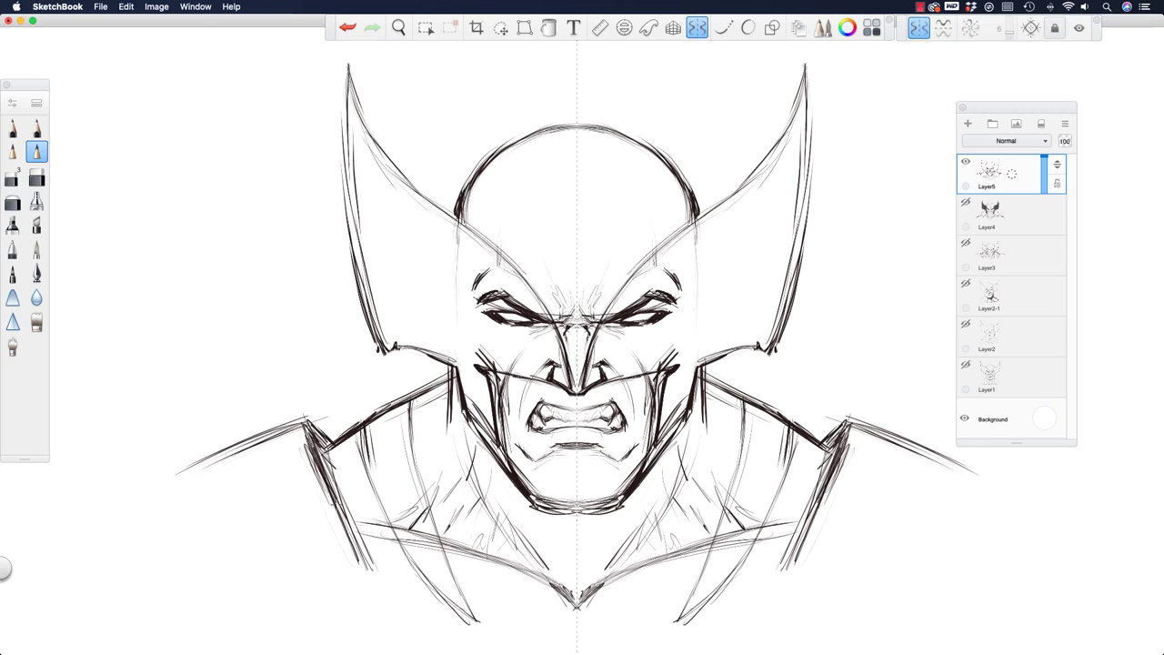
Extend the shoulder pads' inner edges downward, reinforce the fins' lower edges, and add faint creases above the nose.
{"action": "left_click_drag", "start_coordinate": [340, 515], "coordinate": [378, 591]}
{"action": "mouse_move", "coordinate": [460, 366]}
{"action": "left_mouse_down"}
{"action": "mouse_move", "coordinate": [385, 344]}
{"action": "mouse_move", "coordinate": [373, 311]}
{"action": "mouse_move", "coordinate": [351, 187]}
{"action": "mouse_move", "coordinate": [351, 68]}
{"action": "left_mouse_up"}
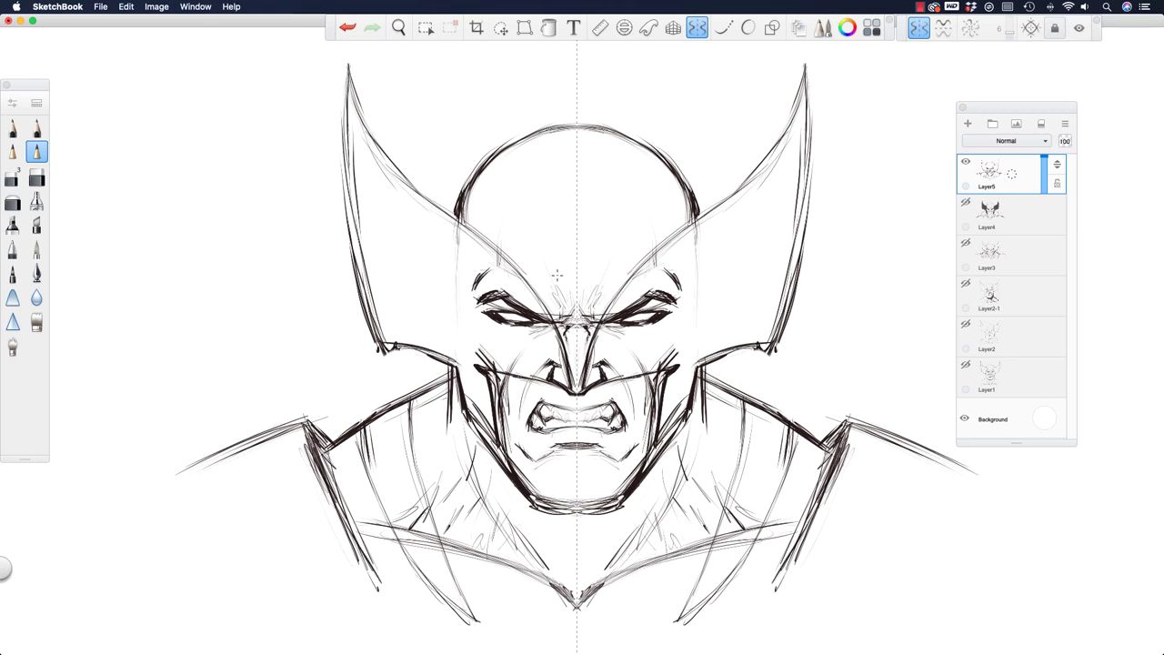
{"action": "left_click_drag", "start_coordinate": [571, 284], "coordinate": [573, 300]}
Fade Layer5 to 20 opacity with the symmetry guide line hidden, and add a new layer above it.
{"action": "left_click_drag", "start_coordinate": [1042, 182], "coordinate": [1044, 191]}
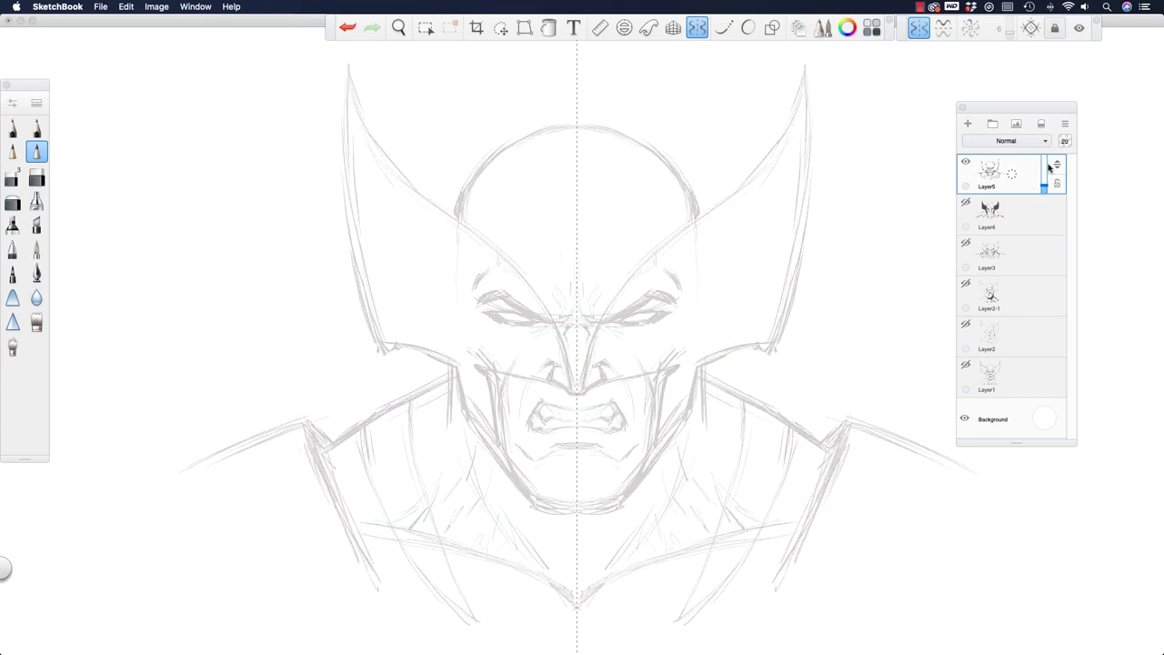
{"action": "left_click", "coordinate": [1078, 29]}
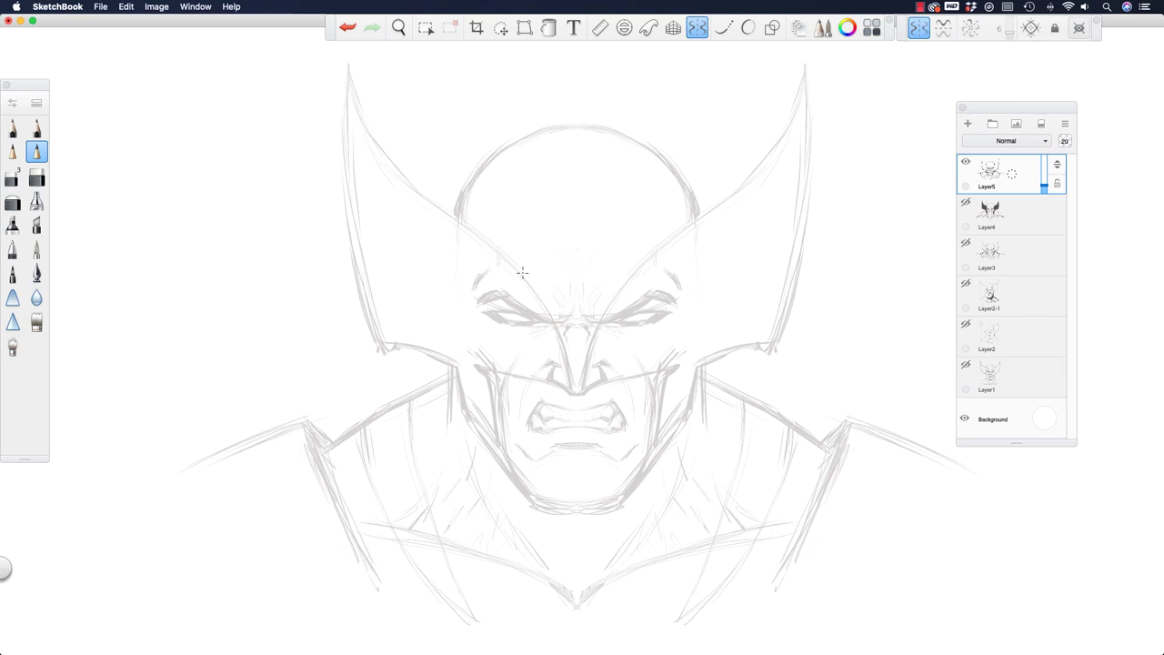
{"action": "left_click", "coordinate": [967, 124]}
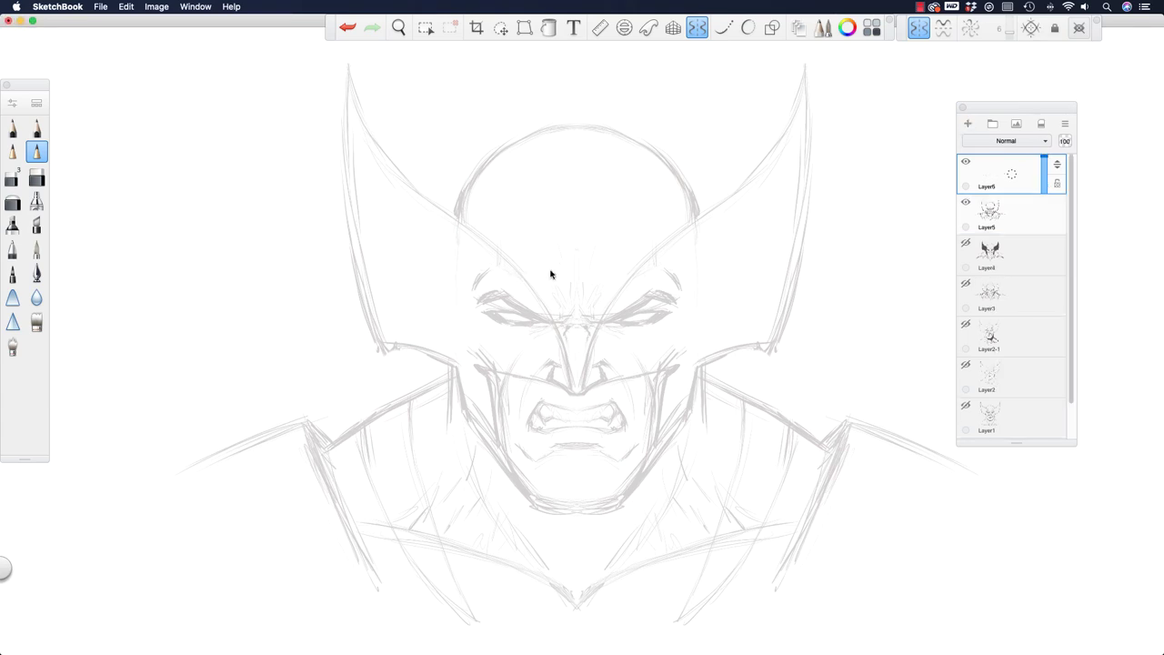
Ink the narrow slanted eyes on the new layer, filling the heavy brow shapes and eye rims solid black.
{"action": "key", "text": "space"}
{"action": "mouse_move", "coordinate": [565, 300]}
{"action": "left_mouse_down"}
{"action": "mouse_move", "coordinate": [626, 302]}
{"action": "mouse_move", "coordinate": [626, 264]}
{"action": "left_mouse_up"}
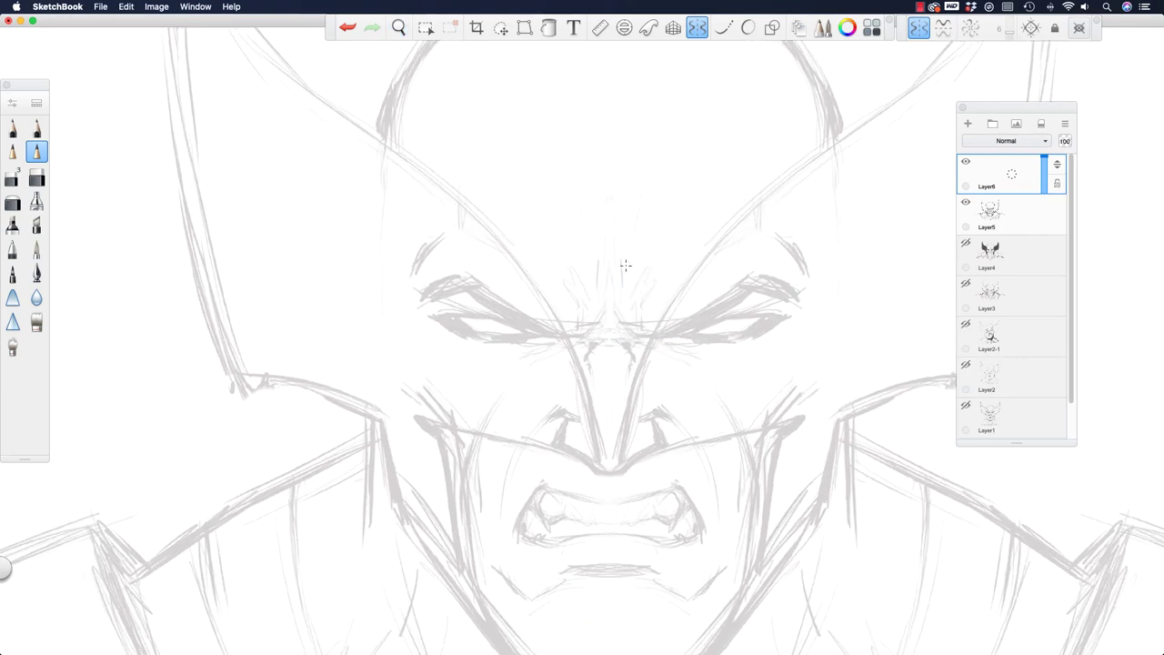
{"action": "mouse_move", "coordinate": [440, 315]}
{"action": "left_mouse_down"}
{"action": "mouse_move", "coordinate": [538, 333]}
{"action": "mouse_move", "coordinate": [455, 320]}
{"action": "mouse_move", "coordinate": [536, 335]}
{"action": "mouse_move", "coordinate": [473, 333]}
{"action": "mouse_move", "coordinate": [542, 329]}
{"action": "mouse_move", "coordinate": [503, 322]}
{"action": "mouse_move", "coordinate": [560, 335]}
{"action": "mouse_move", "coordinate": [507, 317]}
{"action": "mouse_move", "coordinate": [524, 323]}
{"action": "mouse_move", "coordinate": [466, 283]}
{"action": "mouse_move", "coordinate": [425, 302]}
{"action": "mouse_move", "coordinate": [470, 283]}
{"action": "mouse_move", "coordinate": [559, 336]}
{"action": "mouse_move", "coordinate": [480, 314]}
{"action": "mouse_move", "coordinate": [562, 336]}
{"action": "left_mouse_up"}
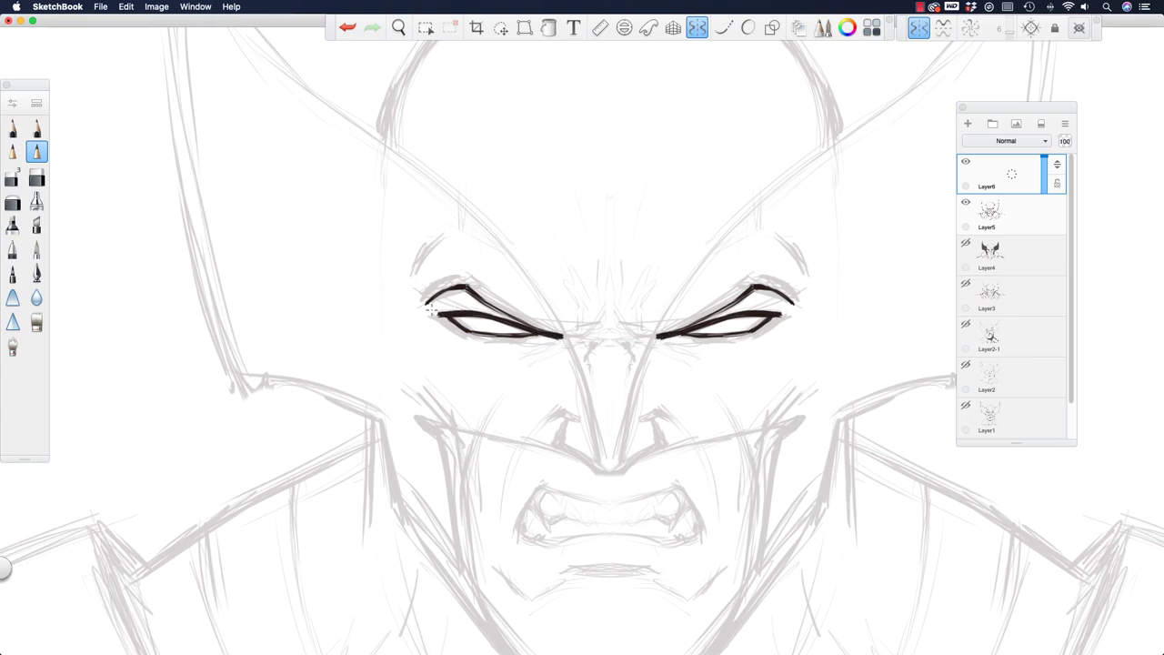
{"action": "mouse_move", "coordinate": [431, 311]}
{"action": "left_mouse_down"}
{"action": "mouse_move", "coordinate": [516, 319]}
{"action": "mouse_move", "coordinate": [454, 306]}
{"action": "mouse_move", "coordinate": [488, 311]}
{"action": "mouse_move", "coordinate": [450, 295]}
{"action": "left_mouse_up"}
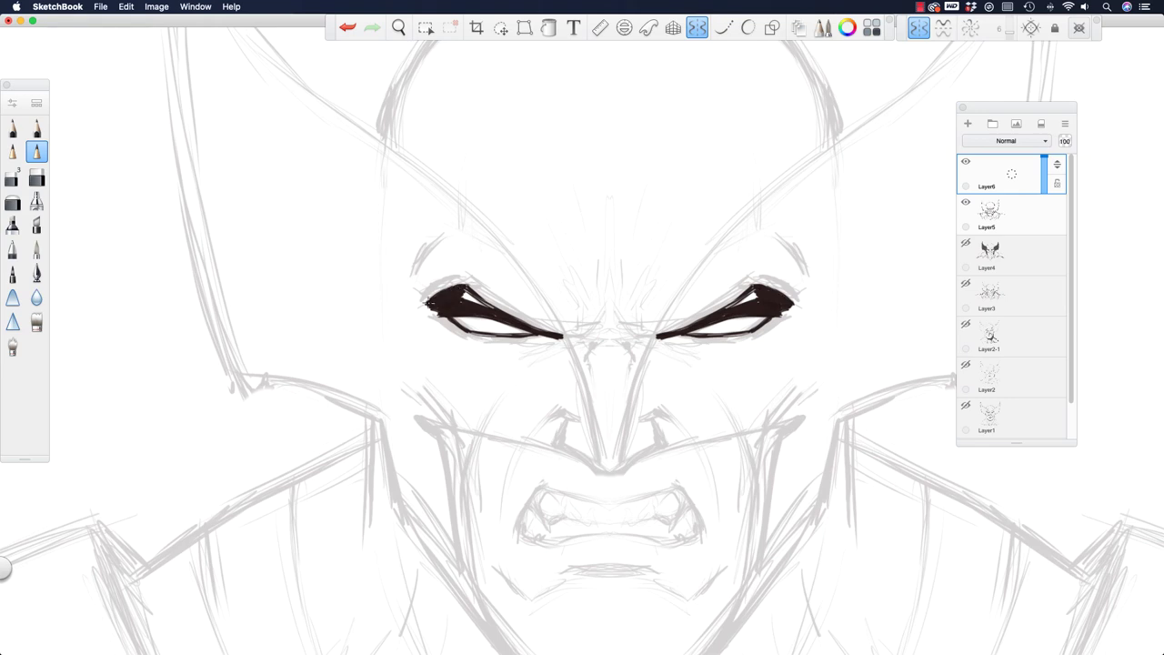
{"action": "left_click_drag", "start_coordinate": [465, 300], "coordinate": [484, 307]}
{"action": "mouse_move", "coordinate": [459, 331]}
{"action": "left_mouse_down"}
{"action": "mouse_move", "coordinate": [547, 337]}
{"action": "mouse_move", "coordinate": [479, 341]}
{"action": "mouse_move", "coordinate": [553, 333]}
{"action": "mouse_move", "coordinate": [452, 321]}
{"action": "left_mouse_up"}
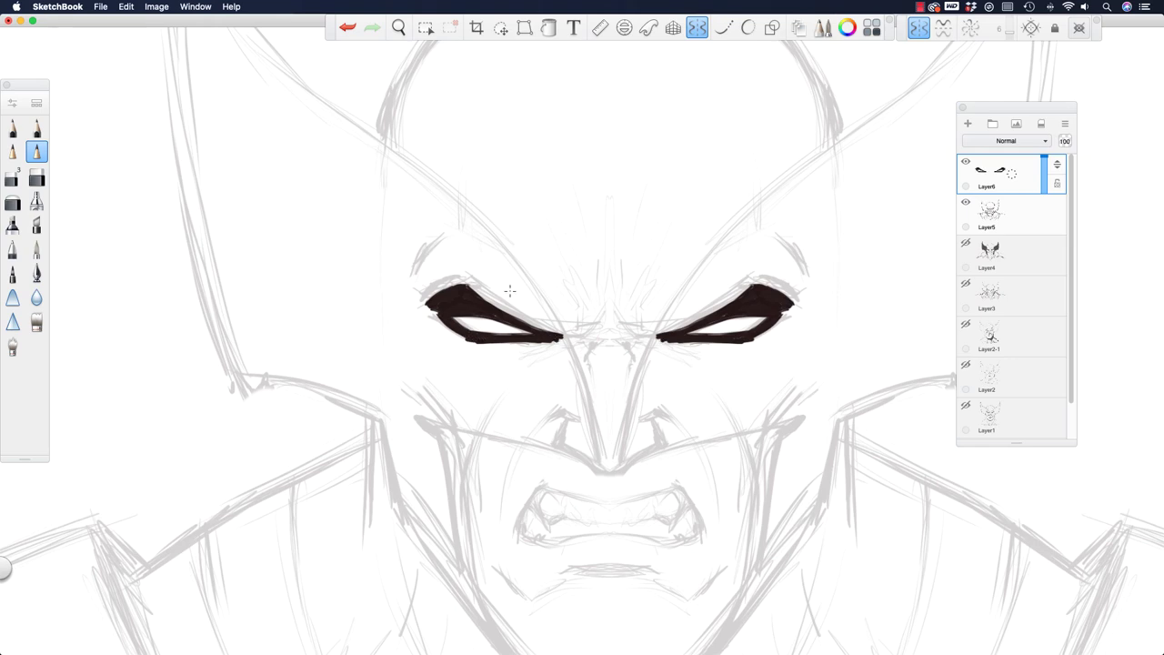
Ink the mask's central edges as clean curves from the forehead past the eyes' inner corners down to the nose tip.
{"action": "key", "text": "space"}
{"action": "mouse_move", "coordinate": [512, 313]}
{"action": "left_mouse_down"}
{"action": "mouse_move", "coordinate": [491, 309]}
{"action": "mouse_move", "coordinate": [508, 323]}
{"action": "left_mouse_up"}
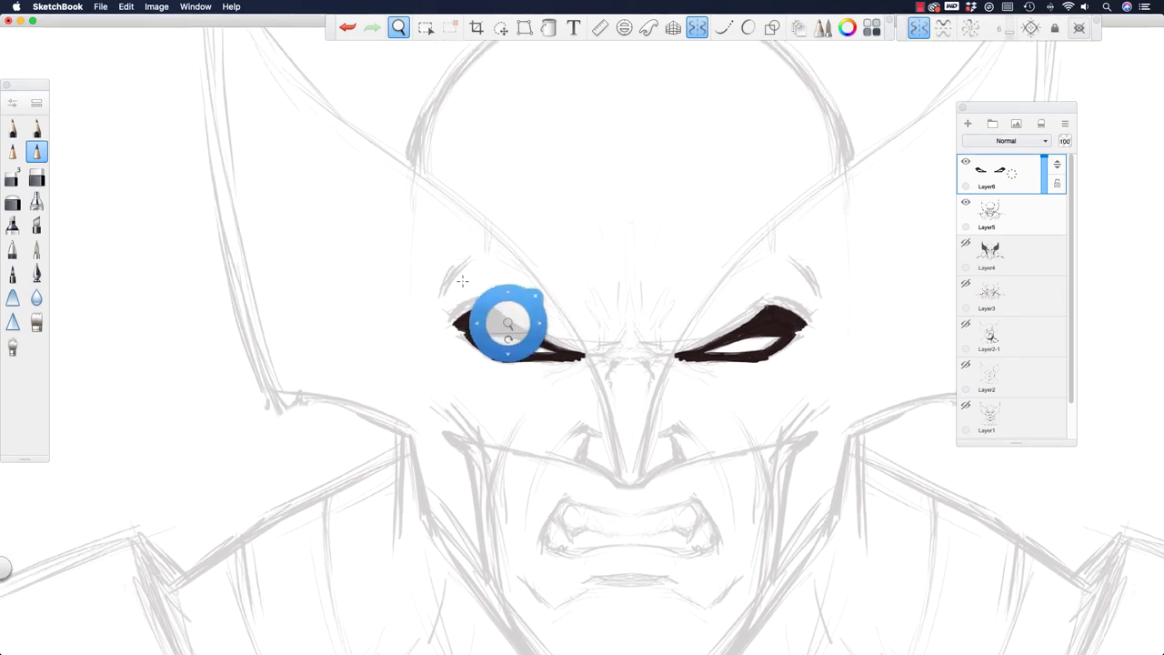
{"action": "left_click_drag", "start_coordinate": [375, 146], "coordinate": [533, 276]}
{"action": "key", "text": "super+z"}
{"action": "left_click_drag", "start_coordinate": [380, 145], "coordinate": [573, 329]}
{"action": "left_click_drag", "start_coordinate": [535, 280], "coordinate": [592, 366]}
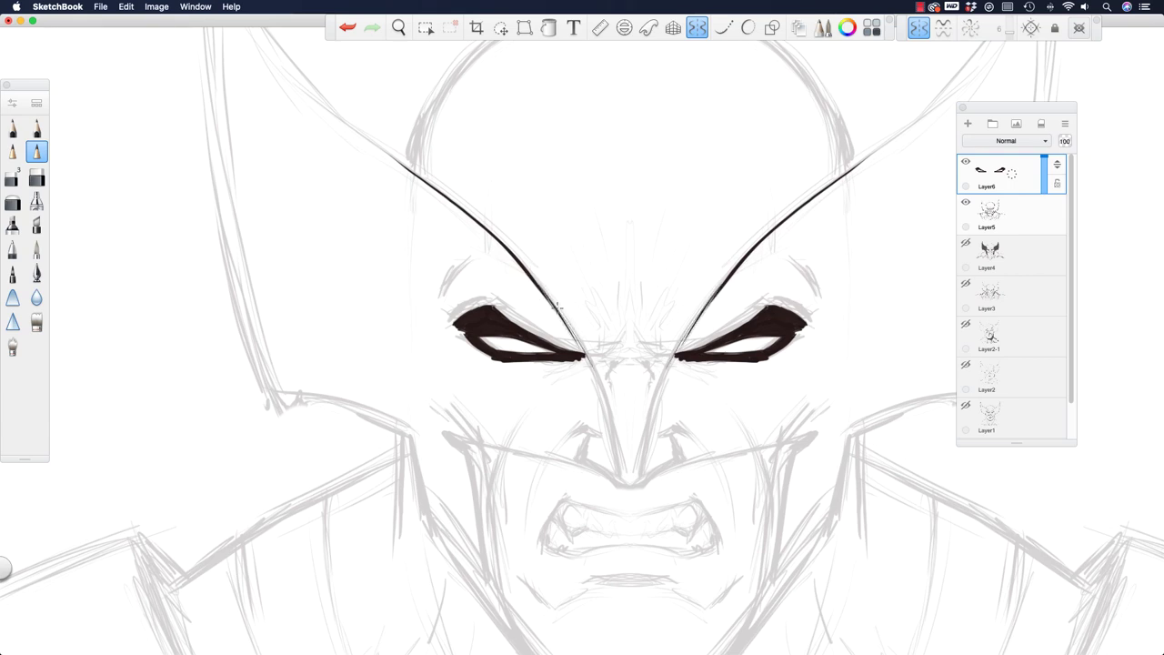
{"action": "mouse_move", "coordinate": [557, 305]}
{"action": "left_mouse_down"}
{"action": "mouse_move", "coordinate": [605, 417]}
{"action": "mouse_move", "coordinate": [603, 380]}
{"action": "mouse_move", "coordinate": [618, 444]}
{"action": "left_mouse_up"}
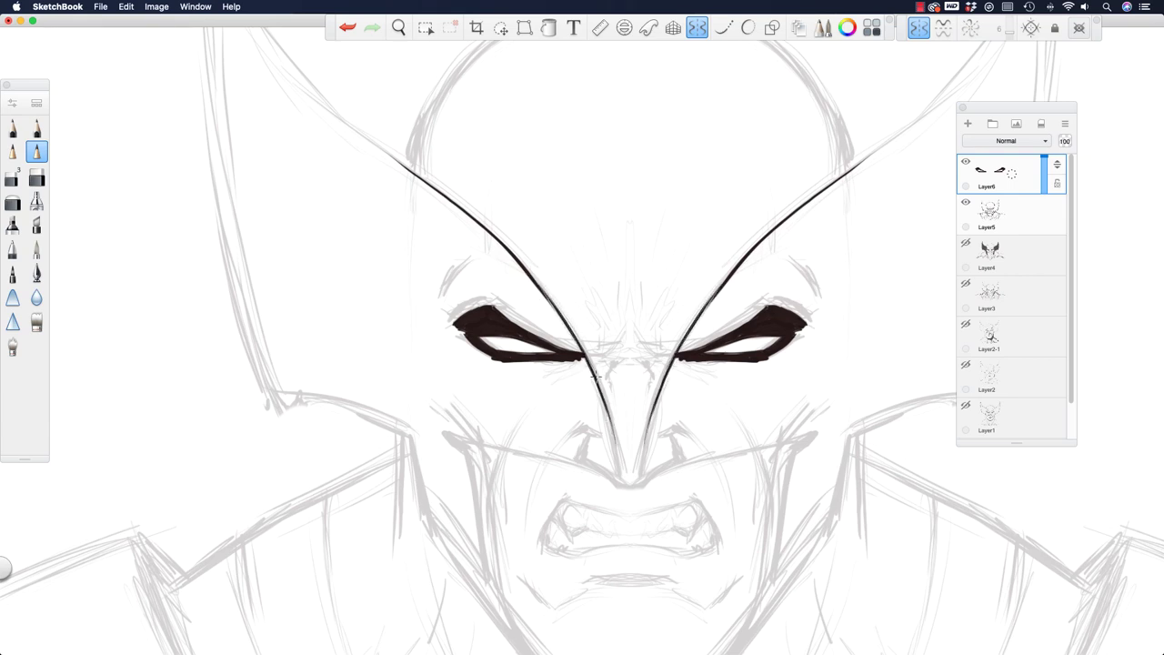
{"action": "left_click_drag", "start_coordinate": [600, 393], "coordinate": [620, 479]}
Ink the mask's lower edge under the nose tip and outward across both cheeks.
{"action": "mouse_move", "coordinate": [576, 458]}
{"action": "left_mouse_down"}
{"action": "mouse_move", "coordinate": [624, 486]}
{"action": "mouse_move", "coordinate": [720, 455]}
{"action": "mouse_move", "coordinate": [703, 458]}
{"action": "left_mouse_up"}
{"action": "key", "text": "super+z"}
{"action": "key", "text": "super+z"}
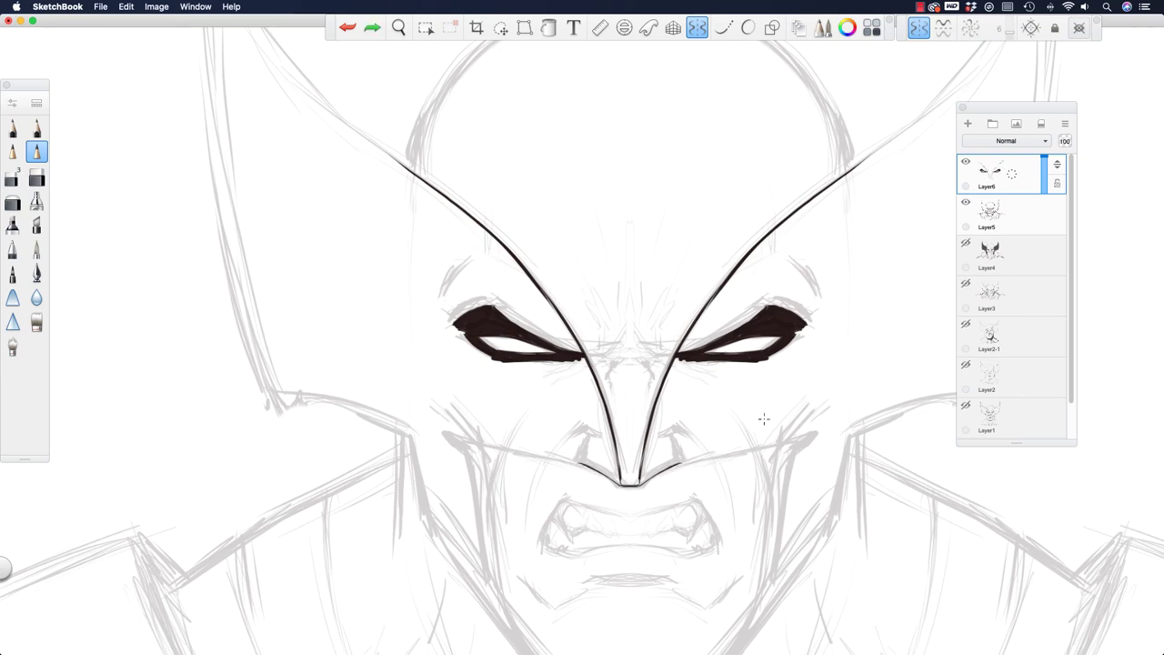
{"action": "left_click_drag", "start_coordinate": [796, 438], "coordinate": [661, 472]}
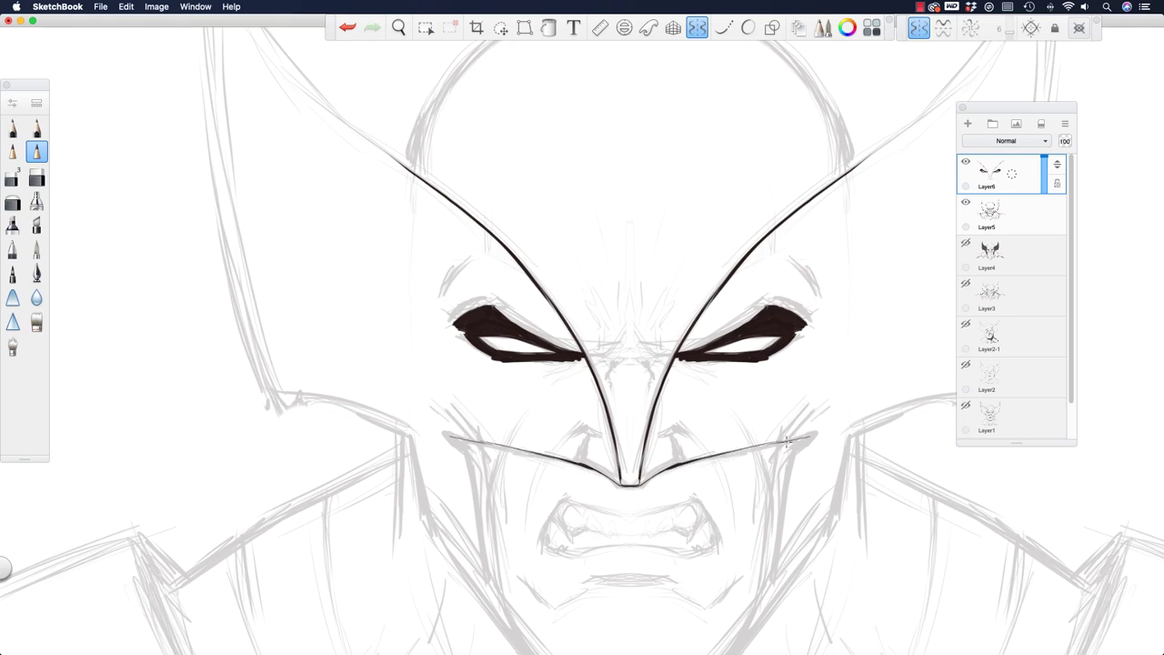
Ink the pointed corners of the mask's face opening and its inner cheek edges down to the jaw.
{"action": "left_click_drag", "start_coordinate": [790, 454], "coordinate": [807, 438]}
{"action": "key", "text": "space"}
{"action": "left_click_drag", "start_coordinate": [522, 355], "coordinate": [533, 268]}
{"action": "left_click_drag", "start_coordinate": [789, 368], "coordinate": [753, 549]}
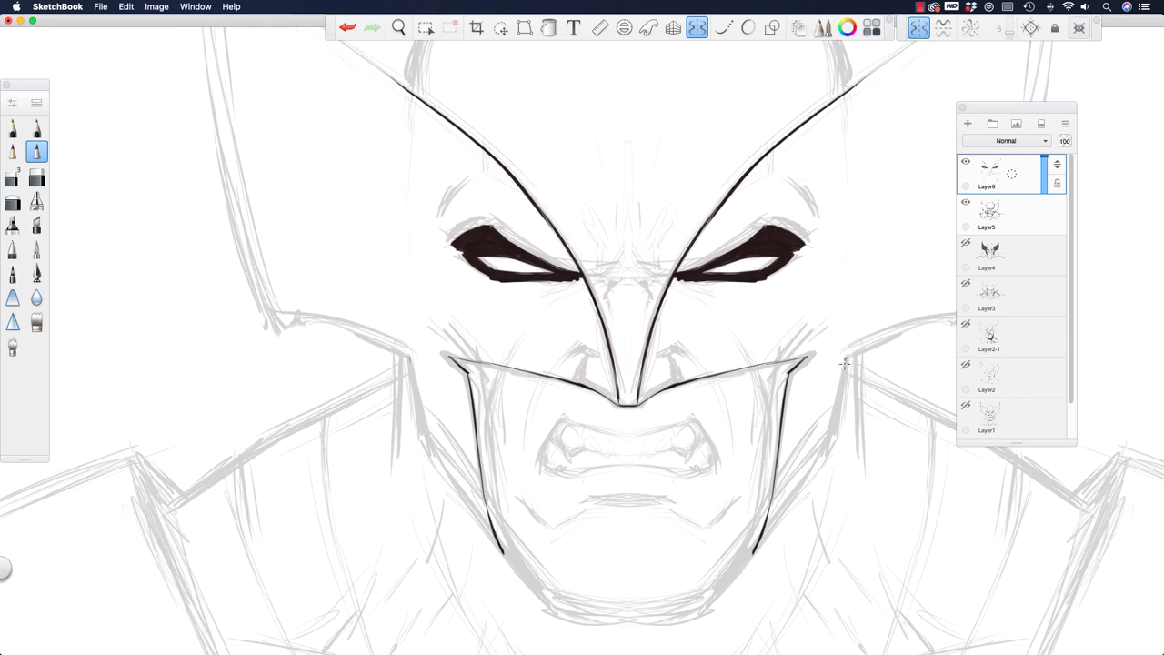
Ink the outer jawline from below the mask's side corners down both sides and close it around the chin.
{"action": "mouse_move", "coordinate": [844, 362]}
{"action": "left_mouse_down"}
{"action": "mouse_move", "coordinate": [809, 477]}
{"action": "mouse_move", "coordinate": [707, 601]}
{"action": "left_mouse_up"}
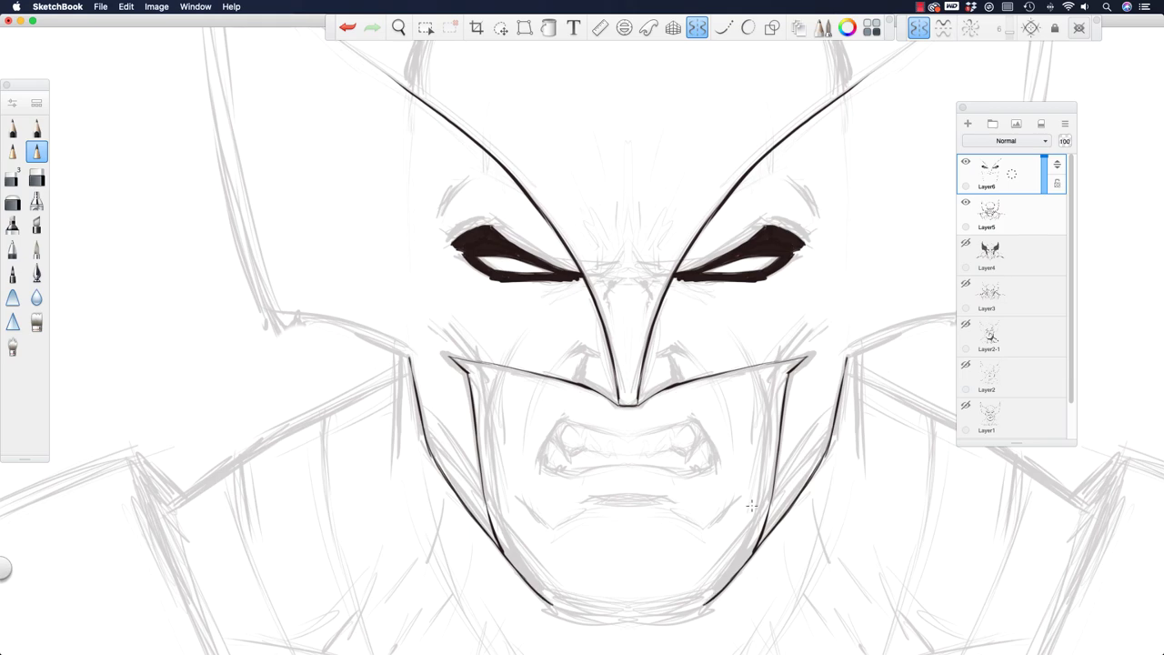
{"action": "key", "text": "space"}
{"action": "left_click_drag", "start_coordinate": [501, 365], "coordinate": [619, 391]}
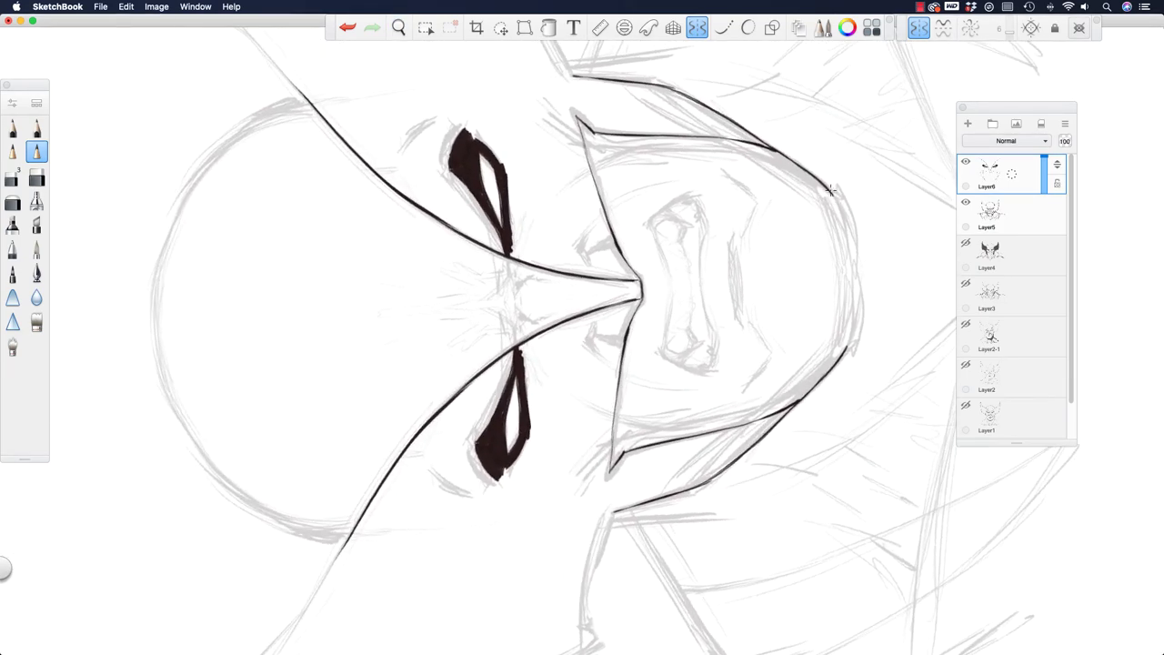
{"action": "left_click_drag", "start_coordinate": [830, 190], "coordinate": [852, 255]}
{"action": "mouse_move", "coordinate": [842, 208]}
{"action": "left_mouse_down"}
{"action": "mouse_move", "coordinate": [827, 185]}
{"action": "mouse_move", "coordinate": [838, 204]}
{"action": "left_mouse_up"}
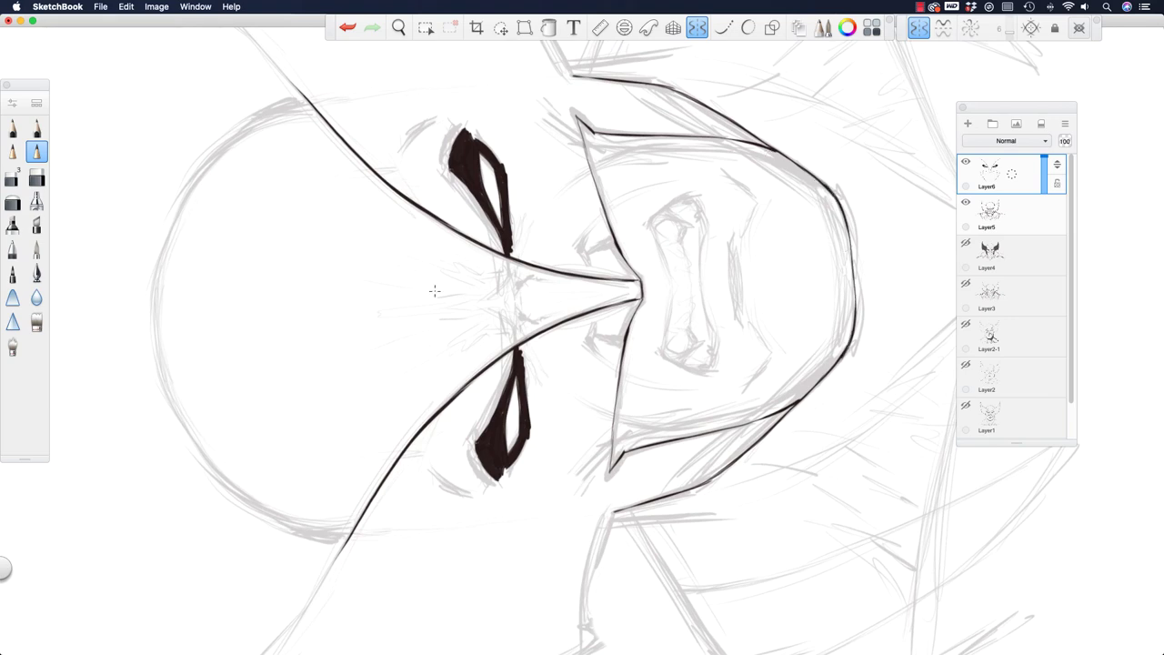
Ink the lower edges of the mask's side fins from their outer corners in to the top of the jaw.
{"action": "key", "text": "space"}
{"action": "mouse_move", "coordinate": [454, 302]}
{"action": "left_mouse_down"}
{"action": "mouse_move", "coordinate": [455, 320]}
{"action": "mouse_move", "coordinate": [527, 228]}
{"action": "mouse_move", "coordinate": [611, 218]}
{"action": "left_mouse_up"}
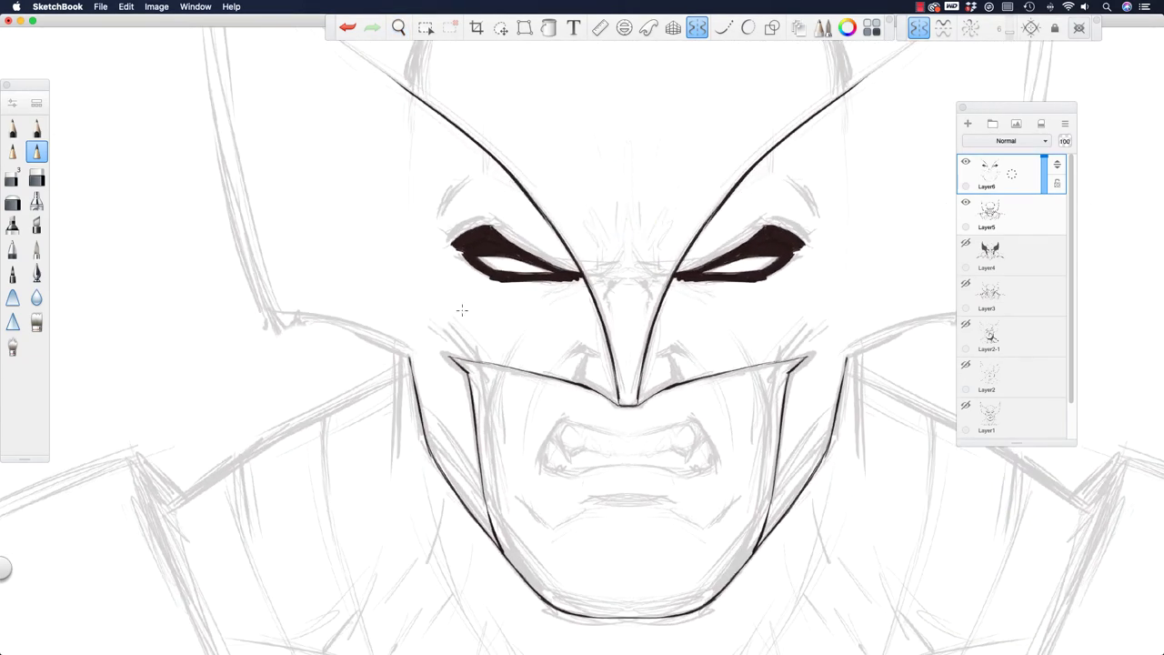
{"action": "key", "text": "space"}
{"action": "left_click_drag", "start_coordinate": [571, 287], "coordinate": [410, 394]}
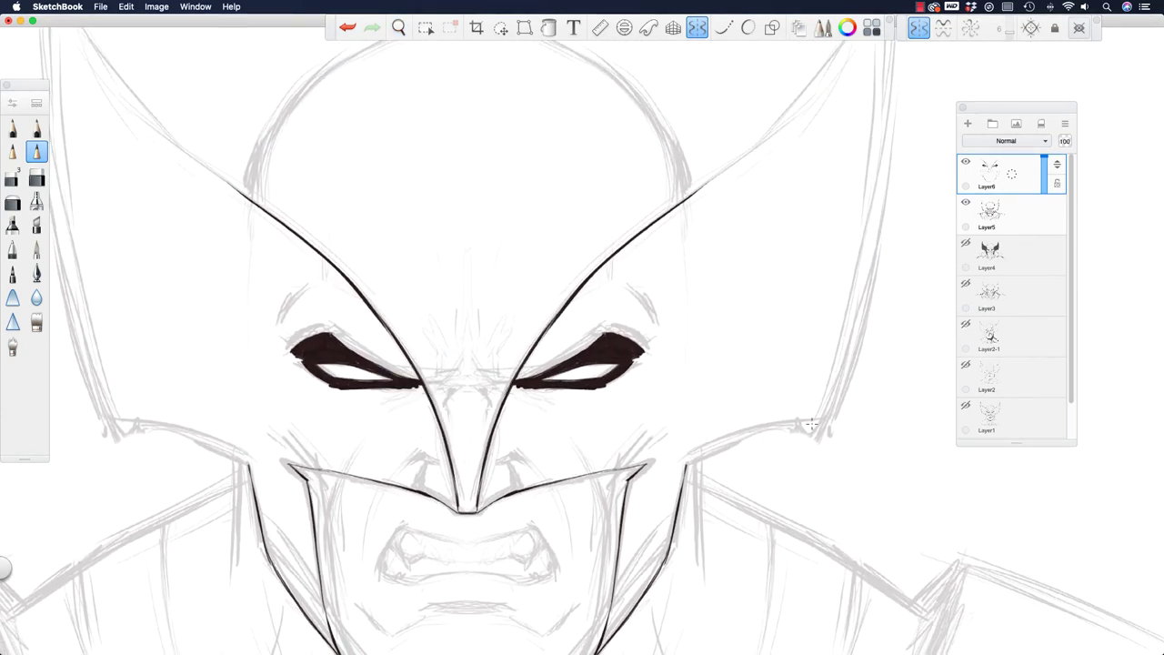
{"action": "left_click_drag", "start_coordinate": [804, 424], "coordinate": [688, 461]}
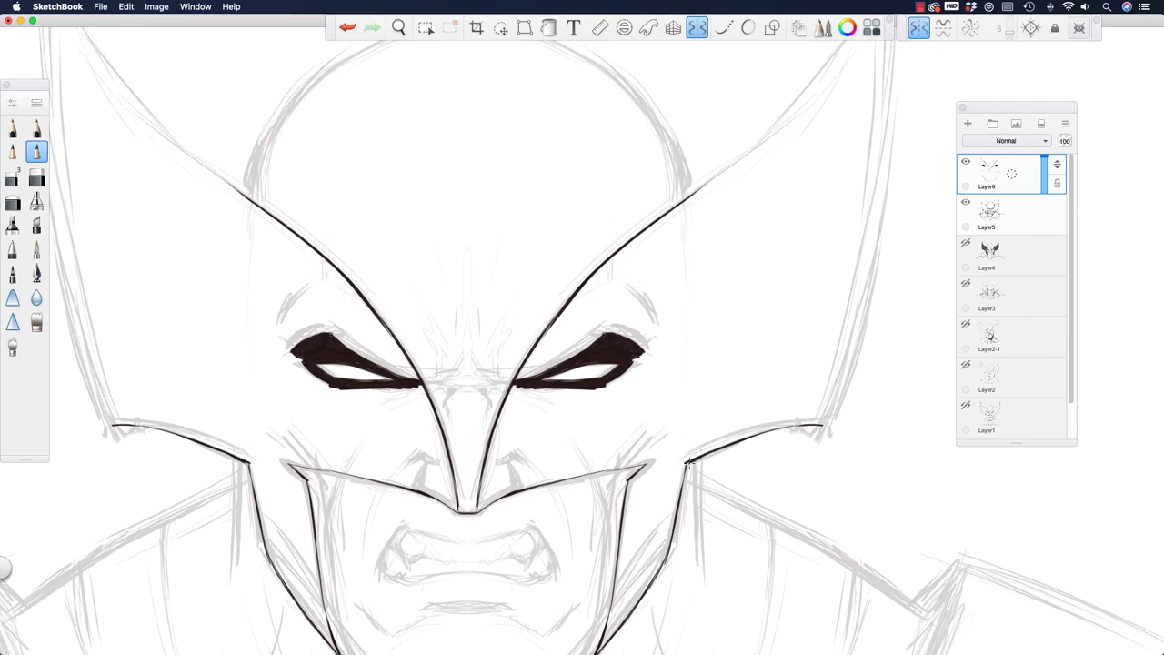
{"action": "key", "text": "space"}
{"action": "left_click_drag", "start_coordinate": [565, 328], "coordinate": [587, 361]}
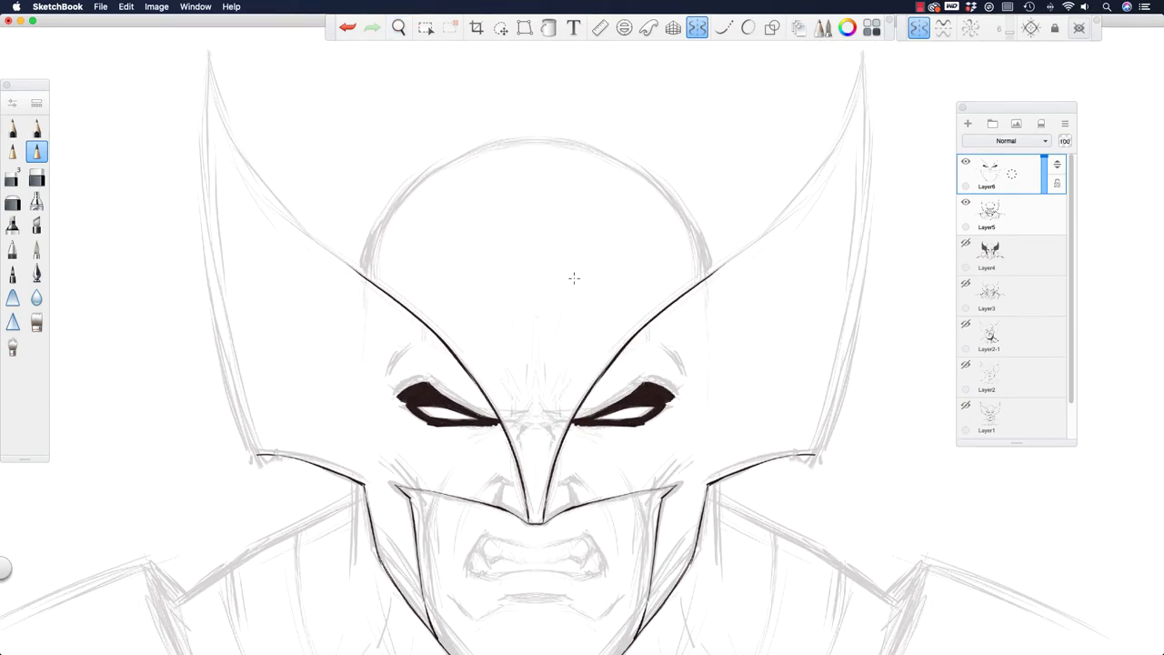
{"action": "key", "text": "space"}
{"action": "left_click_drag", "start_coordinate": [660, 221], "coordinate": [681, 241]}
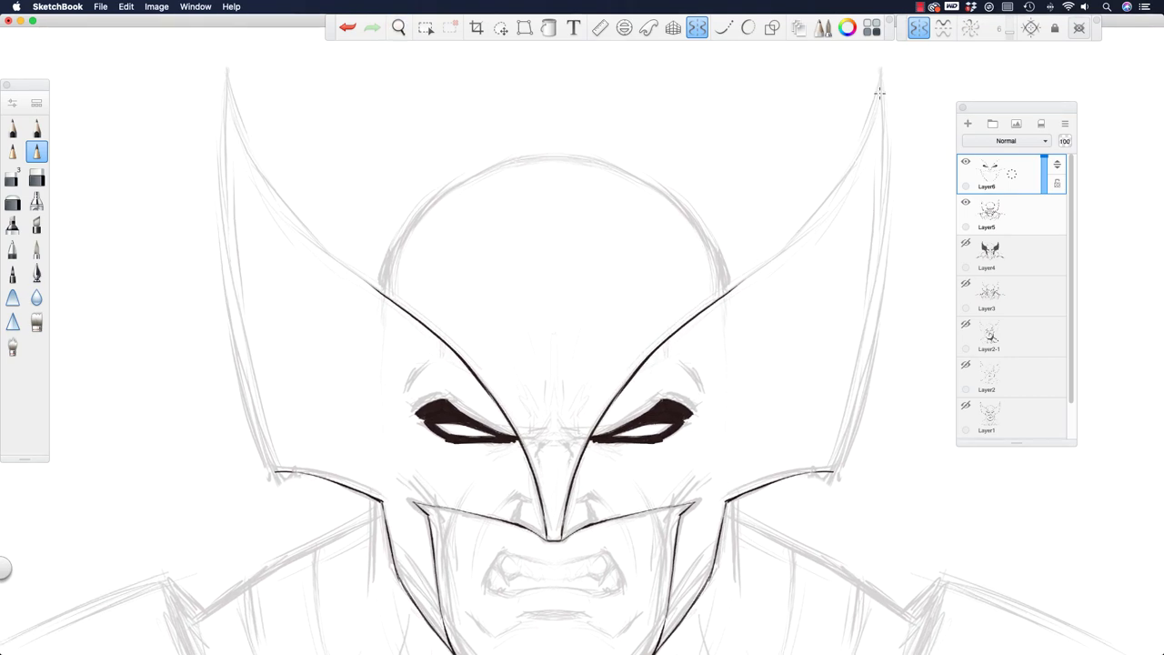
{"action": "mouse_move", "coordinate": [880, 67]}
{"action": "left_mouse_down"}
{"action": "mouse_move", "coordinate": [887, 136]}
{"action": "mouse_move", "coordinate": [866, 311]}
{"action": "left_mouse_up"}
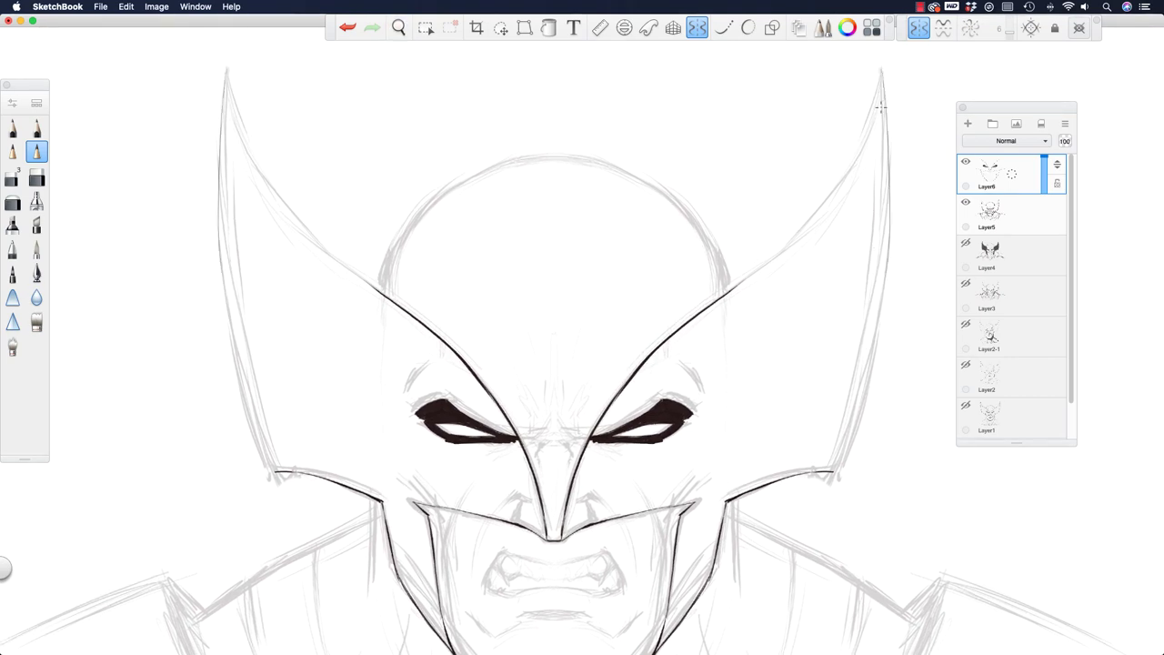
{"action": "key", "text": "super+z"}
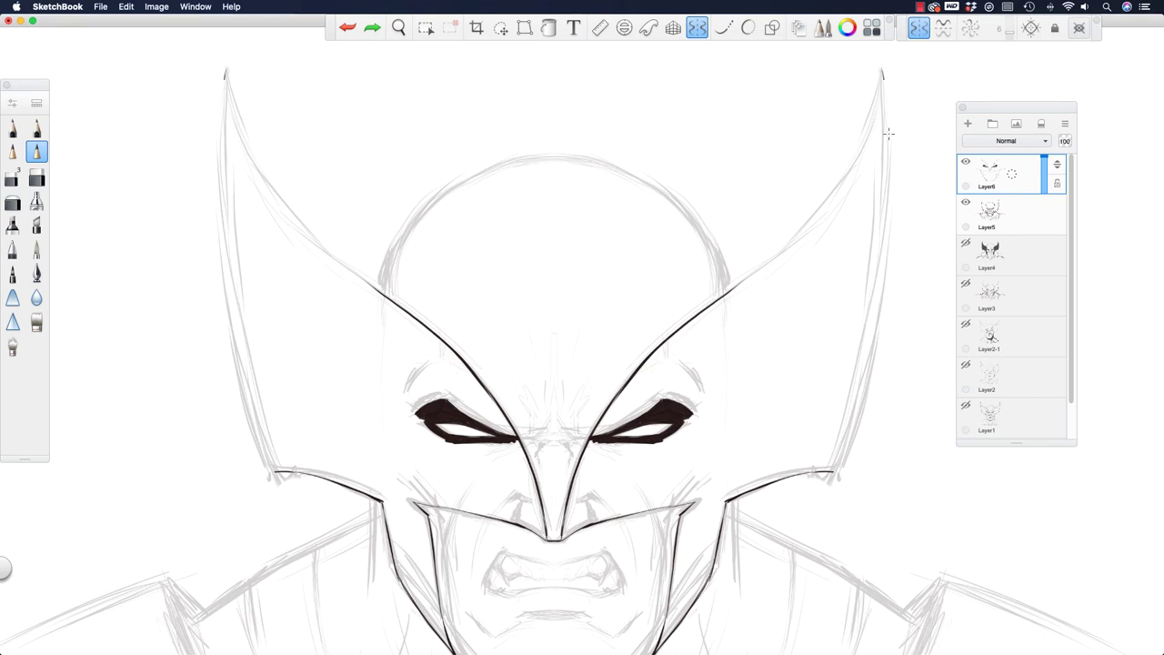
{"action": "left_click_drag", "start_coordinate": [888, 134], "coordinate": [875, 258]}
{"action": "key", "text": "super+z"}
Ink the outer edges of the mask's fins as long curves from the pointed tips down to the lower corners.
{"action": "mouse_move", "coordinate": [881, 69]}
{"action": "left_mouse_down"}
{"action": "mouse_move", "coordinate": [887, 247]}
{"action": "mouse_move", "coordinate": [870, 275]}
{"action": "left_mouse_up"}
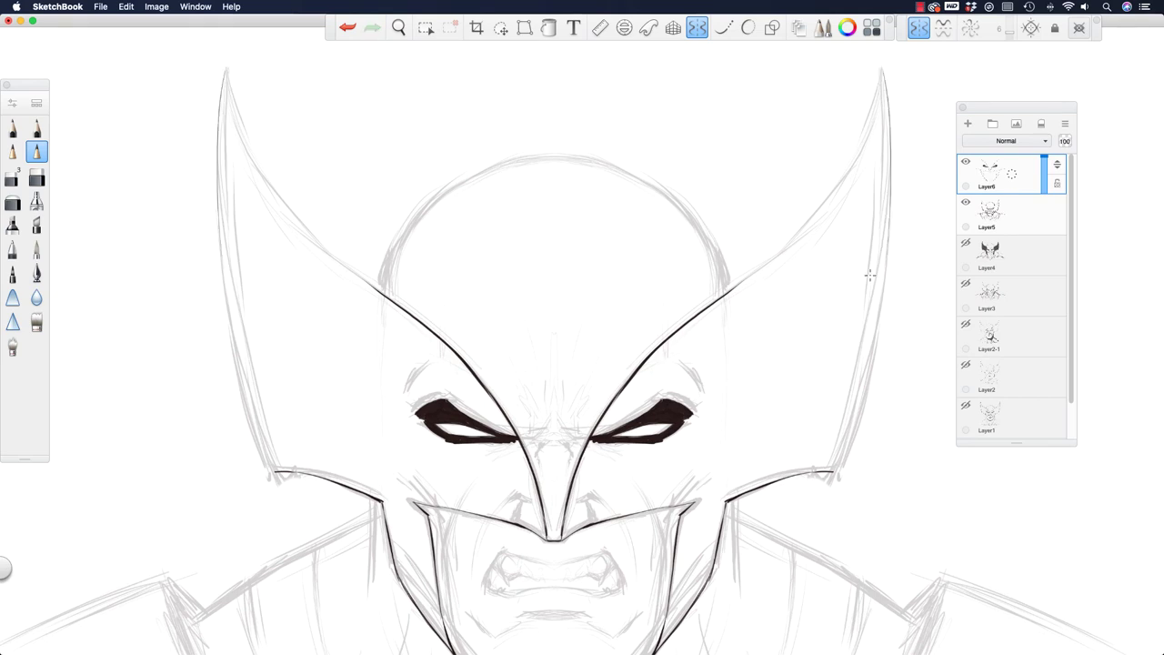
{"action": "left_click_drag", "start_coordinate": [890, 217], "coordinate": [881, 296]}
{"action": "left_click_drag", "start_coordinate": [886, 244], "coordinate": [864, 402]}
{"action": "left_click_drag", "start_coordinate": [874, 341], "coordinate": [861, 406]}
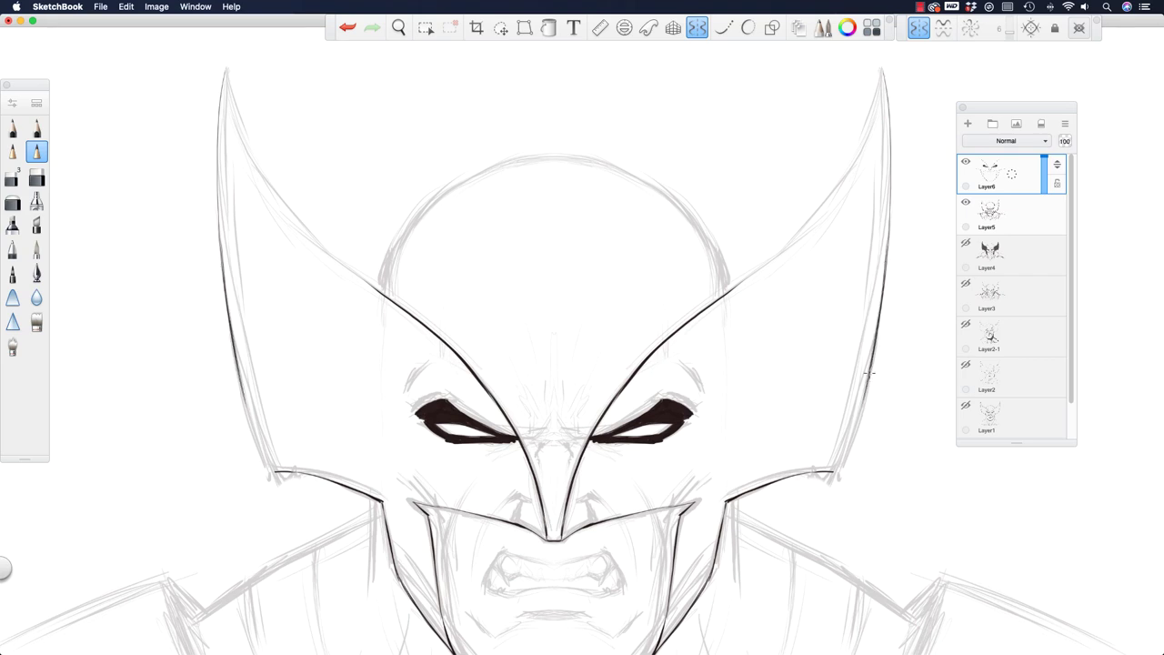
{"action": "left_click_drag", "start_coordinate": [875, 366], "coordinate": [835, 473]}
Ink the fins' inner edges from the tips down to the forehead lines, plus a second curve above each that ends at the skull.
{"action": "key", "text": "space"}
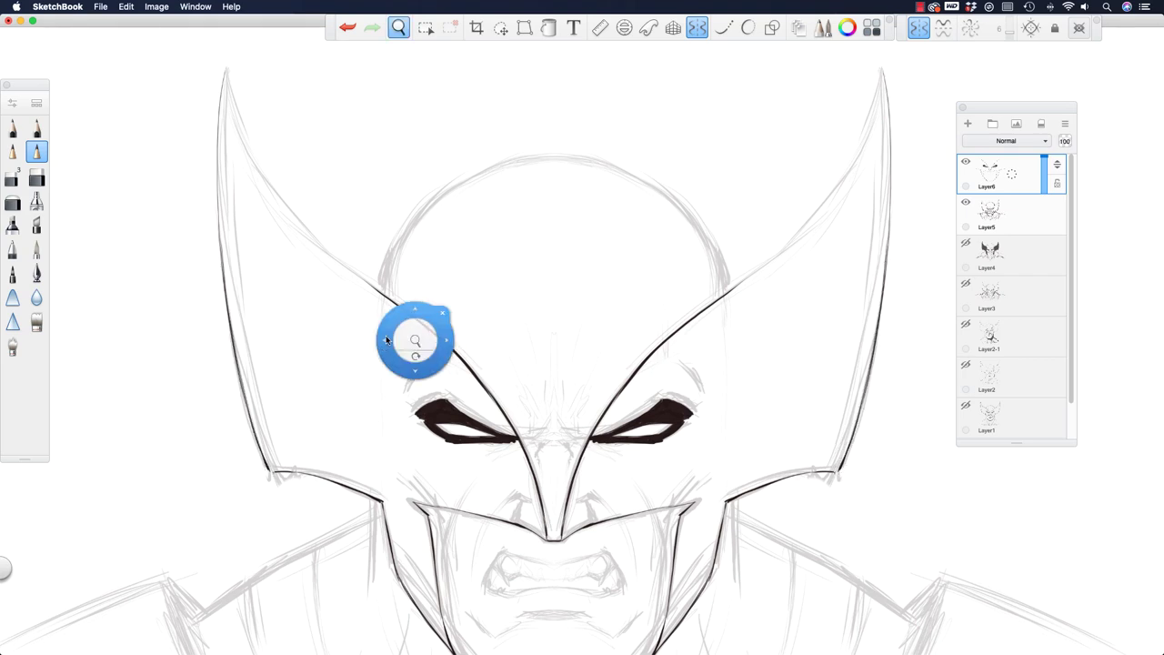
{"action": "left_click_drag", "start_coordinate": [395, 333], "coordinate": [434, 395]}
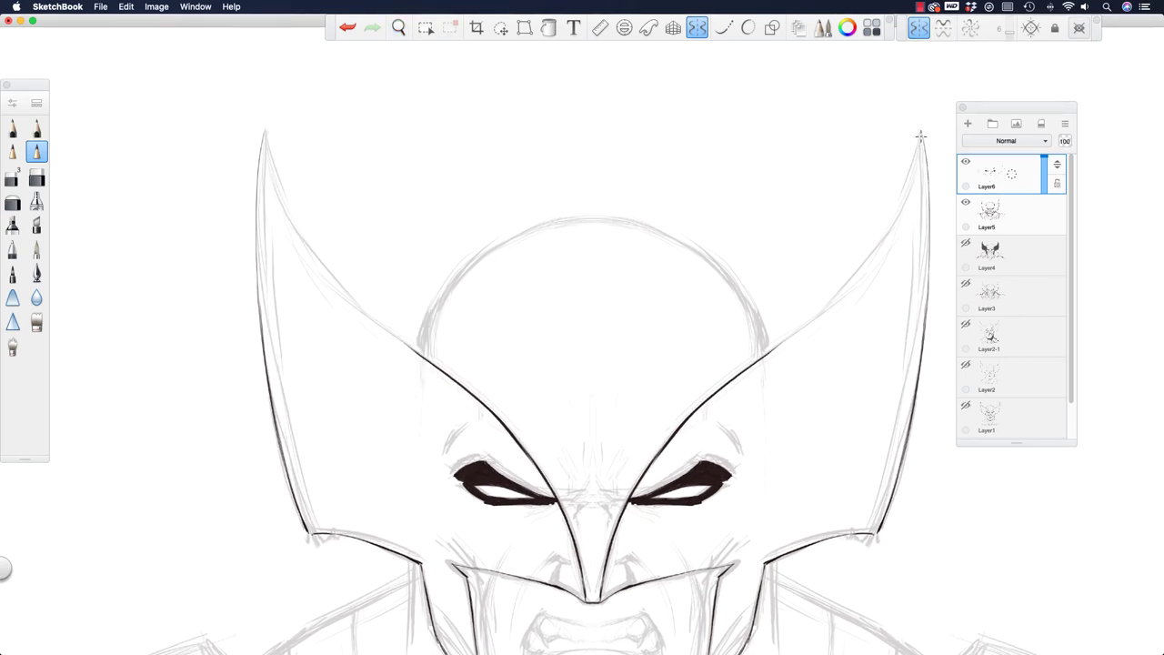
{"action": "left_click_drag", "start_coordinate": [919, 135], "coordinate": [895, 221]}
{"action": "left_click_drag", "start_coordinate": [917, 162], "coordinate": [879, 253]}
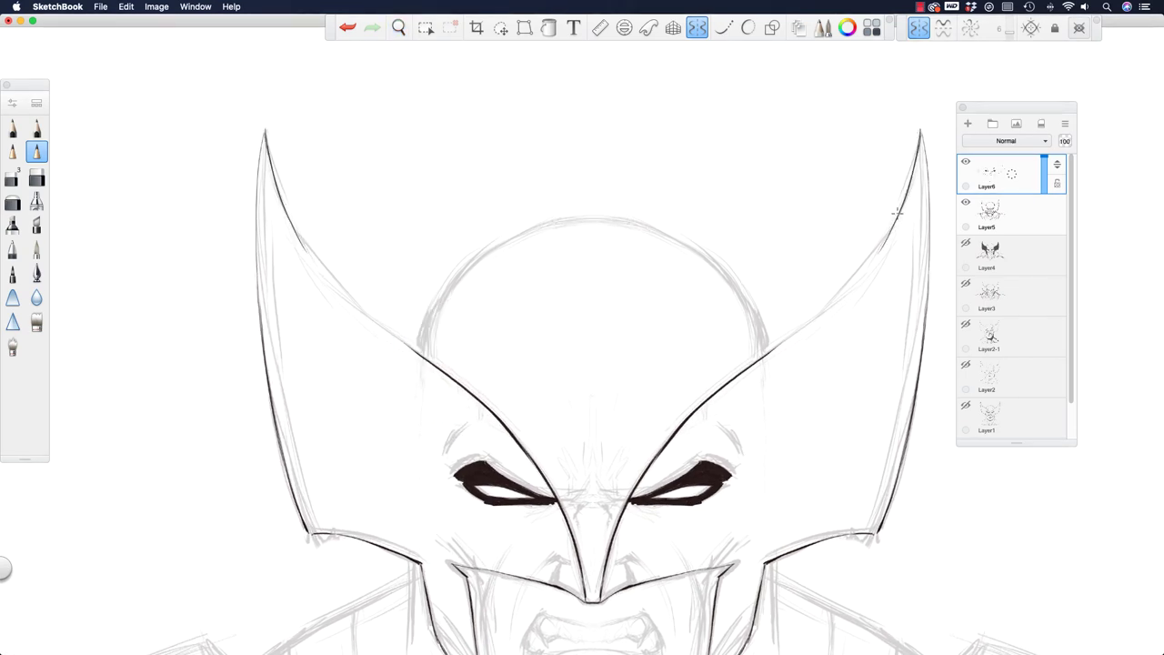
{"action": "left_click_drag", "start_coordinate": [908, 186], "coordinate": [863, 271]}
{"action": "mouse_move", "coordinate": [889, 230]}
{"action": "left_mouse_down"}
{"action": "mouse_move", "coordinate": [845, 289]}
{"action": "mouse_move", "coordinate": [872, 260]}
{"action": "mouse_move", "coordinate": [811, 319]}
{"action": "mouse_move", "coordinate": [865, 269]}
{"action": "mouse_move", "coordinate": [840, 298]}
{"action": "left_mouse_up"}
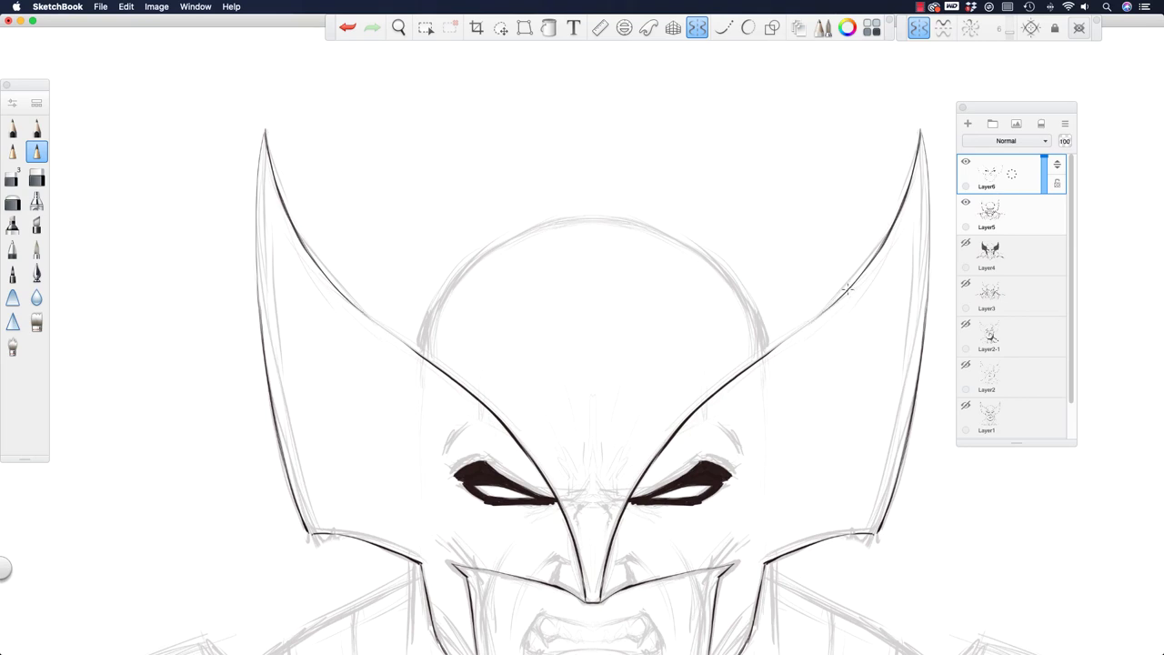
{"action": "left_click_drag", "start_coordinate": [770, 351], "coordinate": [809, 318]}
{"action": "left_click_drag", "start_coordinate": [919, 134], "coordinate": [929, 201]}
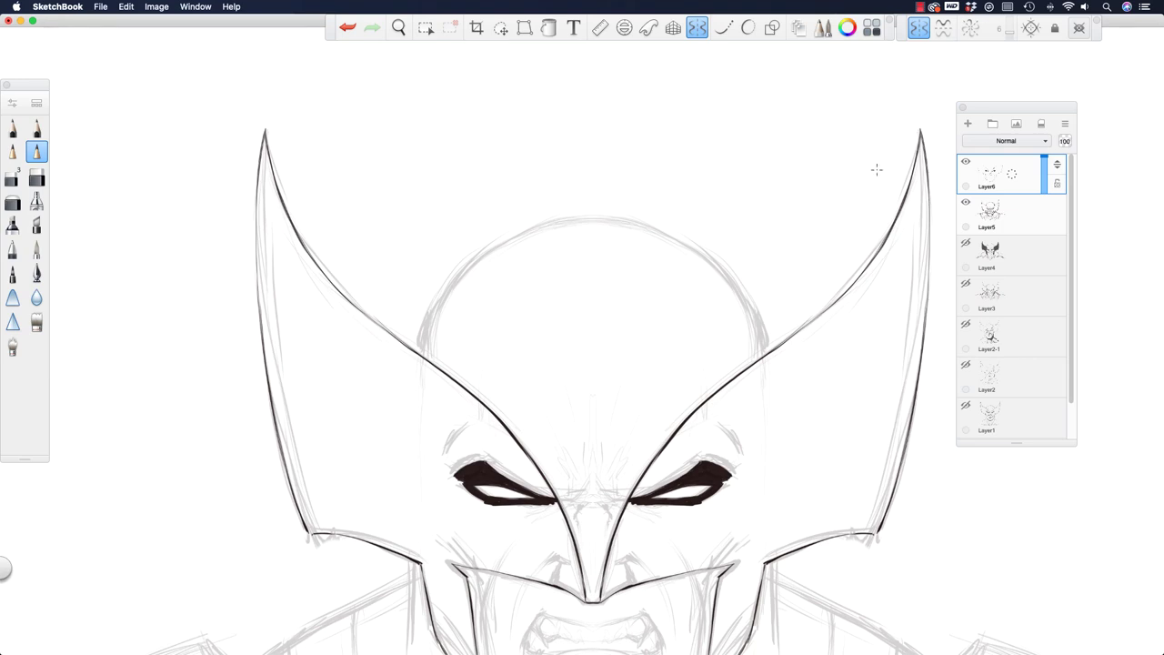
{"action": "mouse_move", "coordinate": [910, 179]}
{"action": "left_mouse_down"}
{"action": "mouse_move", "coordinate": [867, 253]}
{"action": "mouse_move", "coordinate": [892, 213]}
{"action": "mouse_move", "coordinate": [821, 296]}
{"action": "mouse_move", "coordinate": [848, 271]}
{"action": "mouse_move", "coordinate": [832, 288]}
{"action": "mouse_move", "coordinate": [799, 312]}
{"action": "left_mouse_up"}
{"action": "left_click_drag", "start_coordinate": [826, 293], "coordinate": [765, 327]}
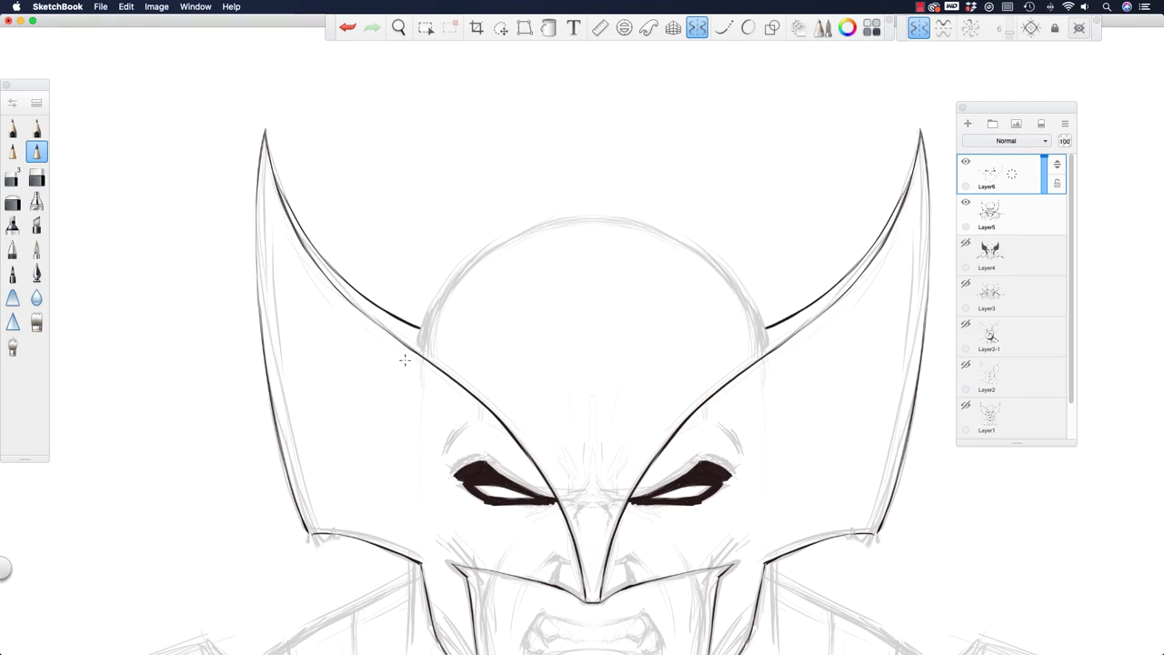
Ink the rounded top of the head as one arc between the two forehead lines.
{"action": "key", "text": "space"}
{"action": "mouse_move", "coordinate": [393, 353]}
{"action": "left_mouse_down"}
{"action": "mouse_move", "coordinate": [392, 336]}
{"action": "mouse_move", "coordinate": [493, 263]}
{"action": "mouse_move", "coordinate": [598, 244]}
{"action": "left_mouse_up"}
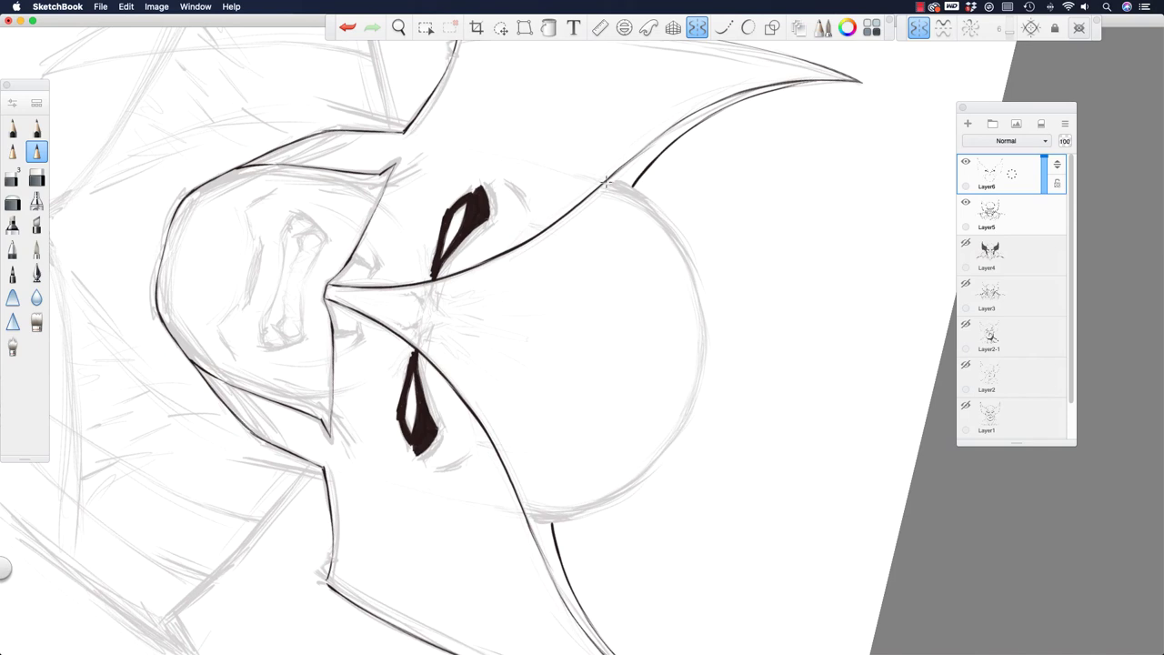
{"action": "mouse_move", "coordinate": [606, 182]}
{"action": "left_mouse_down"}
{"action": "mouse_move", "coordinate": [636, 194]}
{"action": "mouse_move", "coordinate": [695, 280]}
{"action": "left_mouse_up"}
{"action": "mouse_move", "coordinate": [671, 234]}
{"action": "left_mouse_down"}
{"action": "mouse_move", "coordinate": [696, 297]}
{"action": "mouse_move", "coordinate": [696, 277]}
{"action": "mouse_move", "coordinate": [704, 341]}
{"action": "mouse_move", "coordinate": [702, 316]}
{"action": "mouse_move", "coordinate": [696, 388]}
{"action": "mouse_move", "coordinate": [702, 315]}
{"action": "mouse_move", "coordinate": [689, 409]}
{"action": "mouse_move", "coordinate": [702, 344]}
{"action": "mouse_move", "coordinate": [689, 407]}
{"action": "left_mouse_up"}
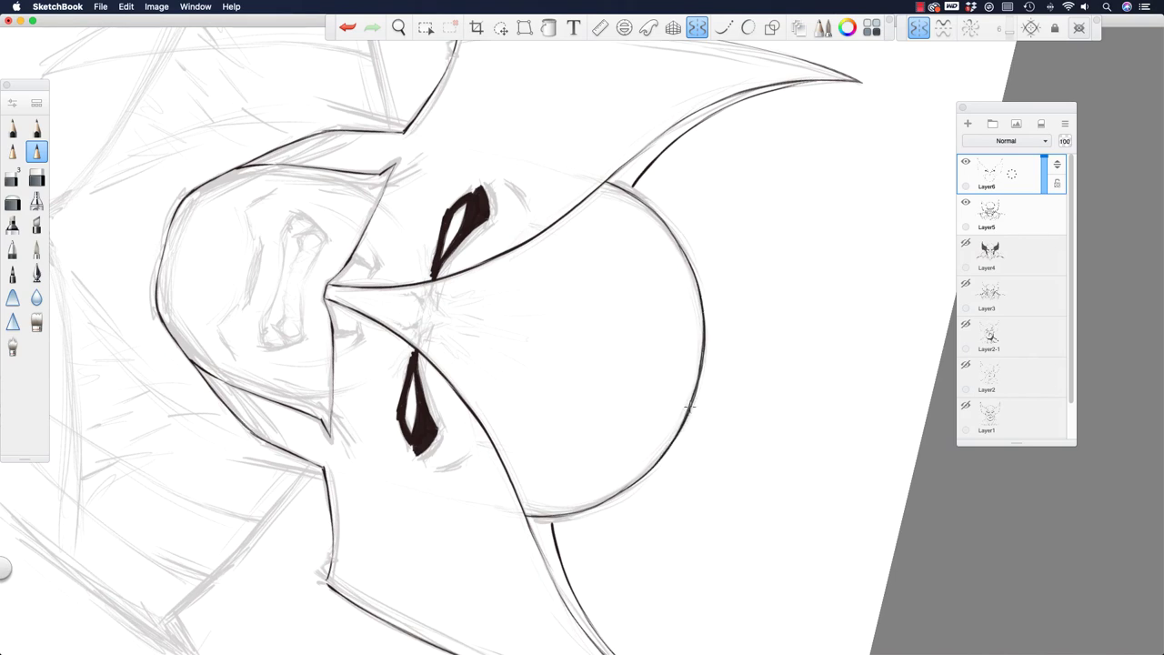
Ink short neck lines running down from the mask's side corners beside the jaw.
{"action": "key", "text": "space"}
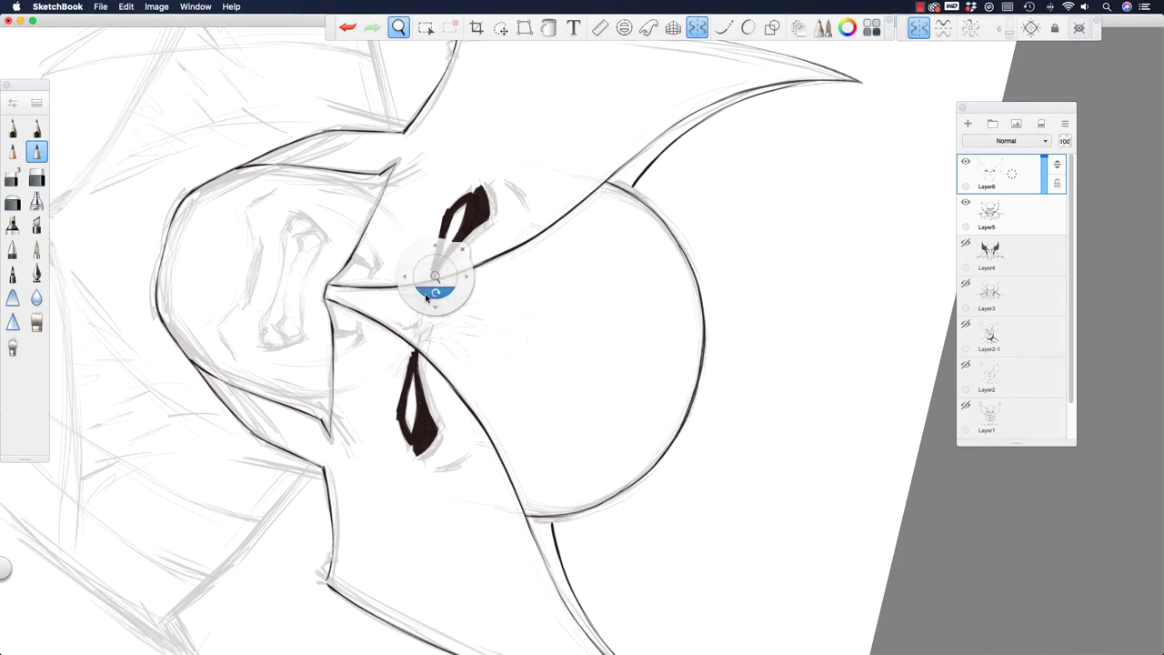
{"action": "mouse_move", "coordinate": [431, 296]}
{"action": "left_mouse_down"}
{"action": "mouse_move", "coordinate": [579, 427]}
{"action": "mouse_move", "coordinate": [603, 319]}
{"action": "mouse_move", "coordinate": [585, 309]}
{"action": "mouse_move", "coordinate": [543, 322]}
{"action": "mouse_move", "coordinate": [507, 284]}
{"action": "left_mouse_up"}
{"action": "left_click_drag", "start_coordinate": [429, 322], "coordinate": [435, 242]}
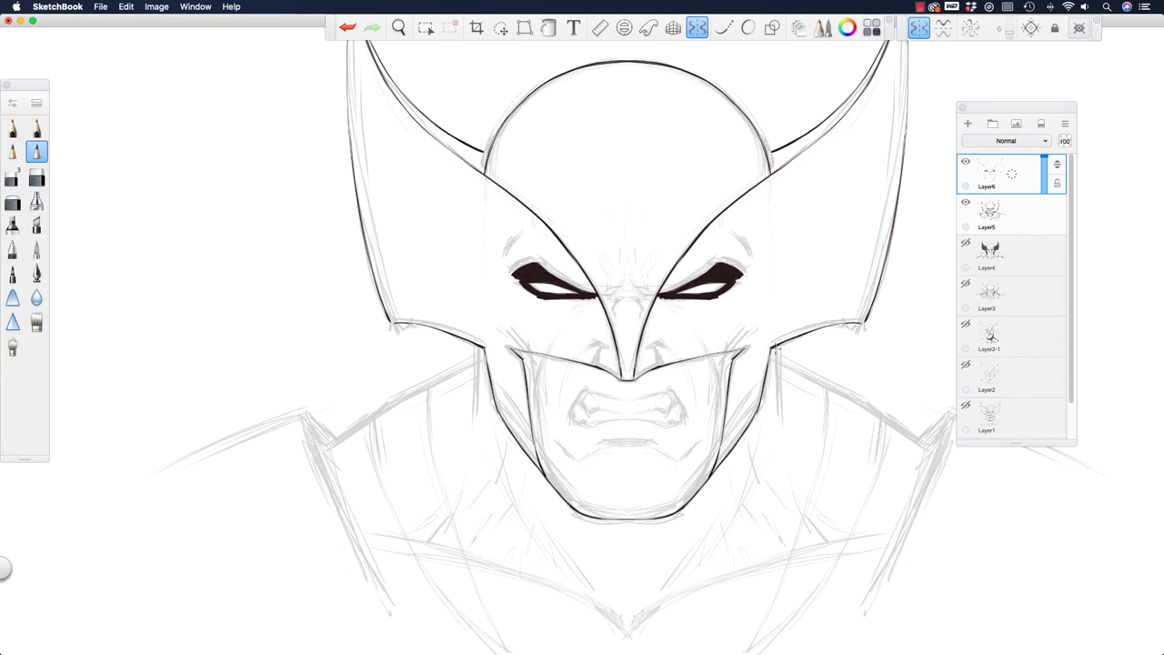
{"action": "left_click_drag", "start_coordinate": [772, 346], "coordinate": [784, 432]}
Ink the sloping lines from the neck to the shoulders, the notched shoulder corners and the edges tapering down the chest.
{"action": "key", "text": "space"}
{"action": "left_click_drag", "start_coordinate": [528, 387], "coordinate": [438, 323]}
{"action": "key", "text": "space"}
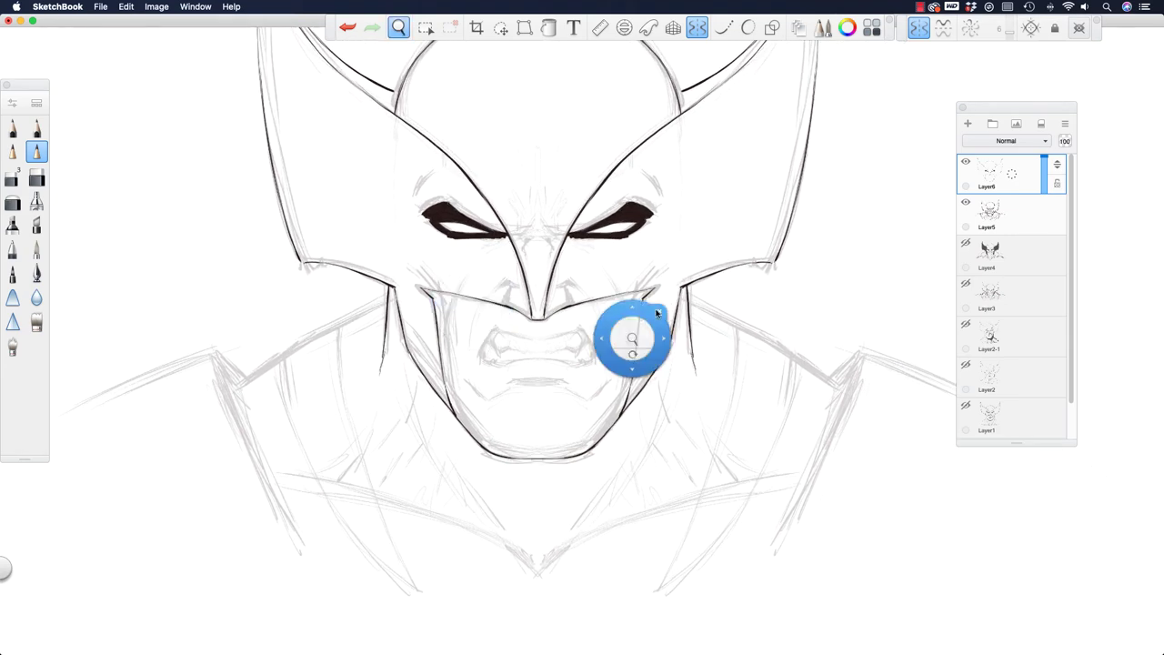
{"action": "mouse_move", "coordinate": [689, 300]}
{"action": "left_mouse_down"}
{"action": "mouse_move", "coordinate": [837, 385]}
{"action": "mouse_move", "coordinate": [838, 407]}
{"action": "mouse_move", "coordinate": [775, 547]}
{"action": "left_mouse_up"}
{"action": "mouse_move", "coordinate": [835, 375]}
{"action": "left_mouse_down"}
{"action": "mouse_move", "coordinate": [859, 352]}
{"action": "mouse_move", "coordinate": [851, 363]}
{"action": "mouse_move", "coordinate": [844, 352]}
{"action": "mouse_move", "coordinate": [847, 404]}
{"action": "mouse_move", "coordinate": [863, 349]}
{"action": "mouse_move", "coordinate": [839, 429]}
{"action": "mouse_move", "coordinate": [850, 385]}
{"action": "left_mouse_up"}
{"action": "left_click_drag", "start_coordinate": [830, 442], "coordinate": [777, 550]}
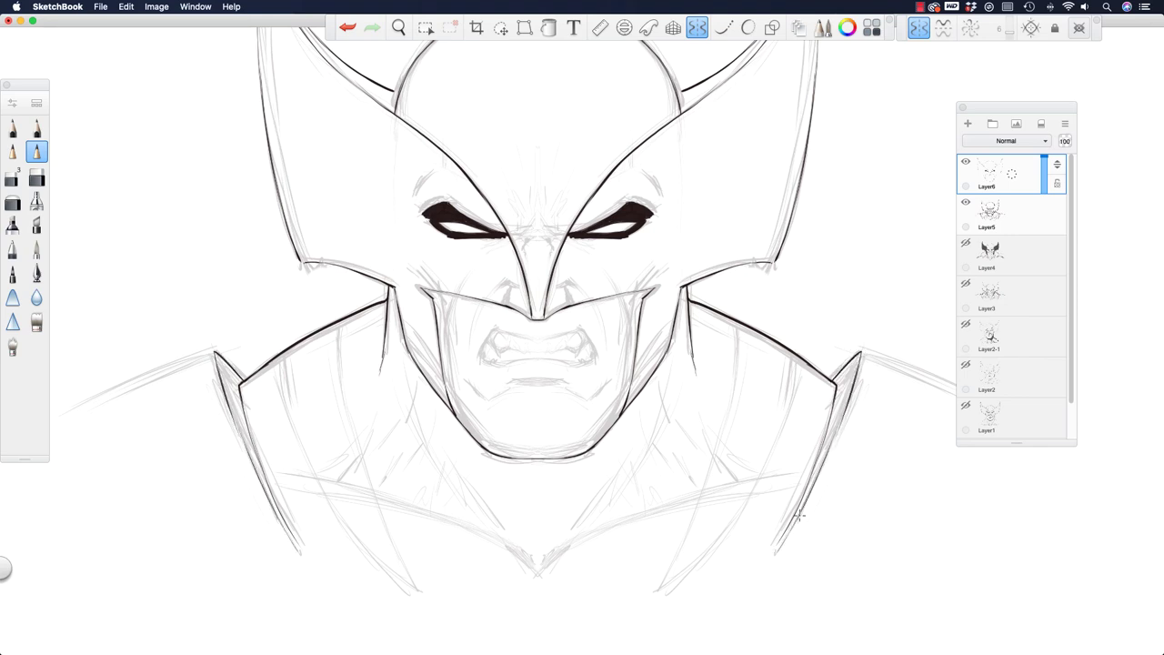
Ink the top contours of the outer shoulders, curving outward and down from the pointed shoulder corners.
{"action": "key", "text": "space"}
{"action": "left_click_drag", "start_coordinate": [689, 376], "coordinate": [626, 199]}
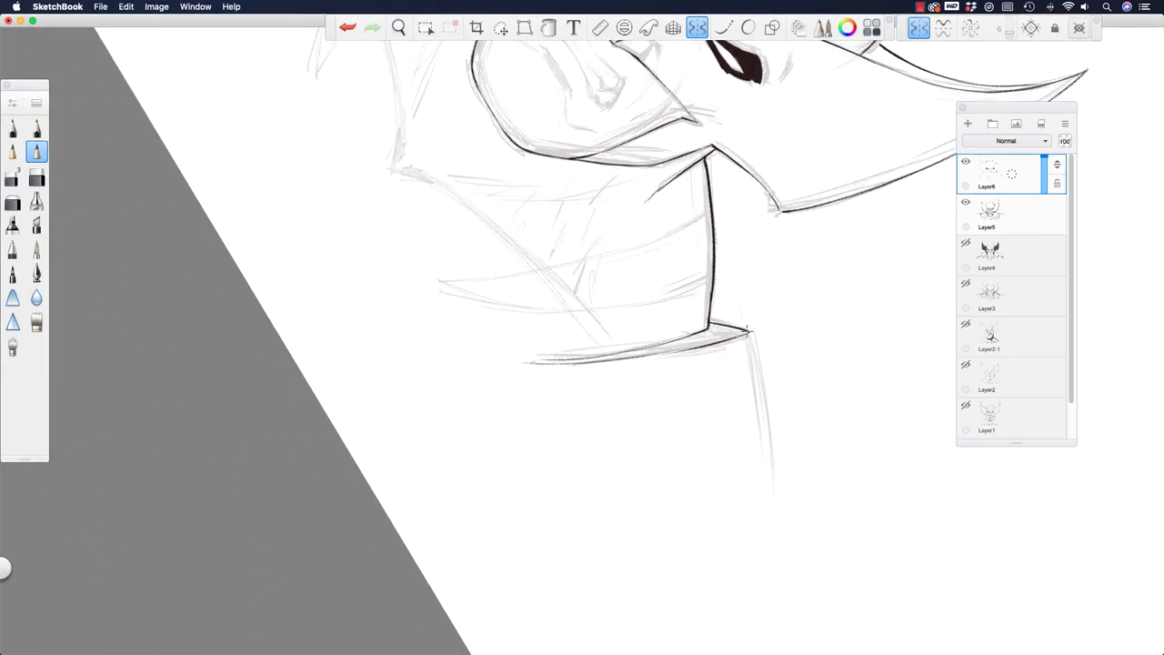
{"action": "left_click_drag", "start_coordinate": [748, 329], "coordinate": [766, 498]}
Ink the frown wrinkles between the eyes and the short creases on the bridge of the nose.
{"action": "key", "text": "space"}
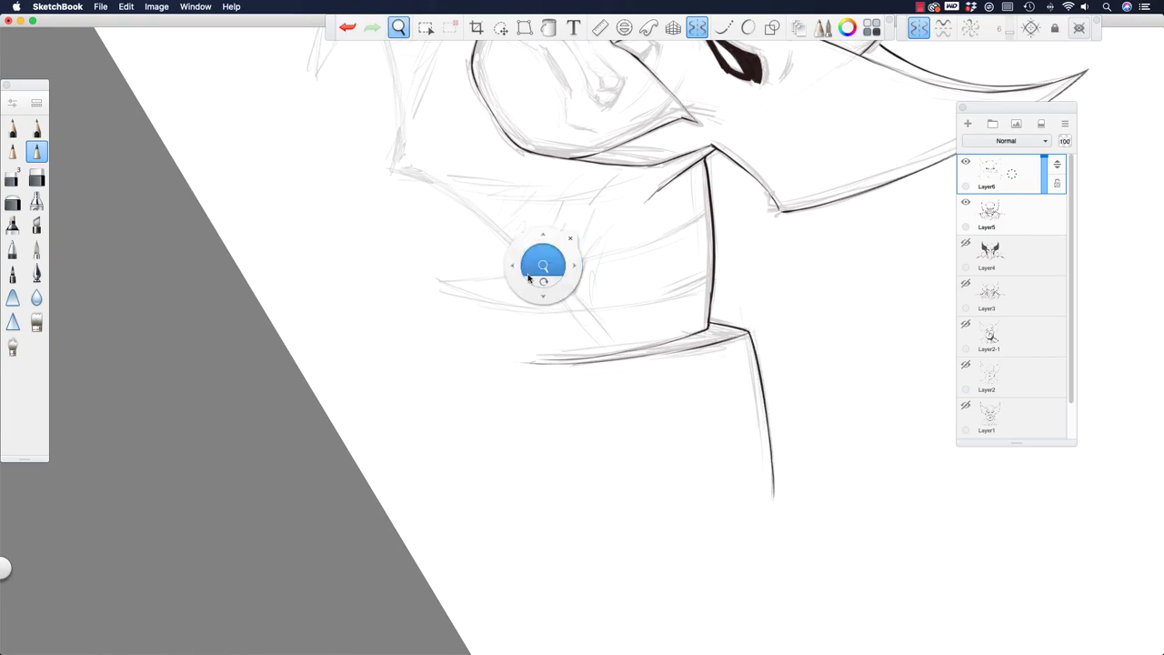
{"action": "left_click_drag", "start_coordinate": [537, 270], "coordinate": [564, 332]}
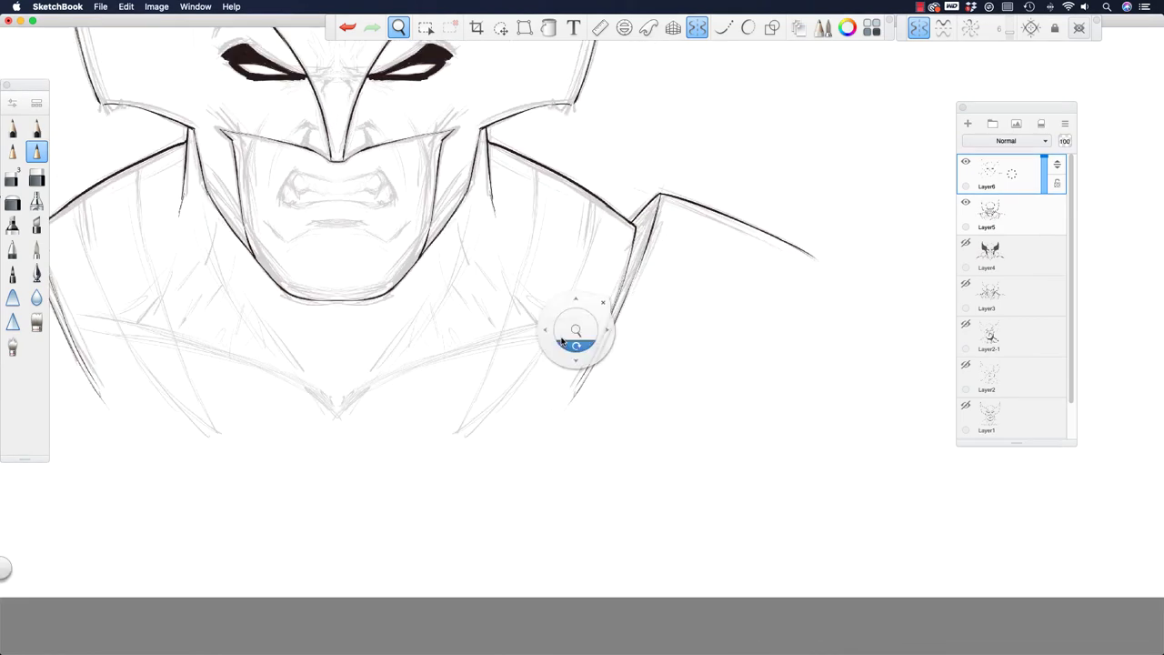
{"action": "left_click_drag", "start_coordinate": [514, 292], "coordinate": [797, 436]}
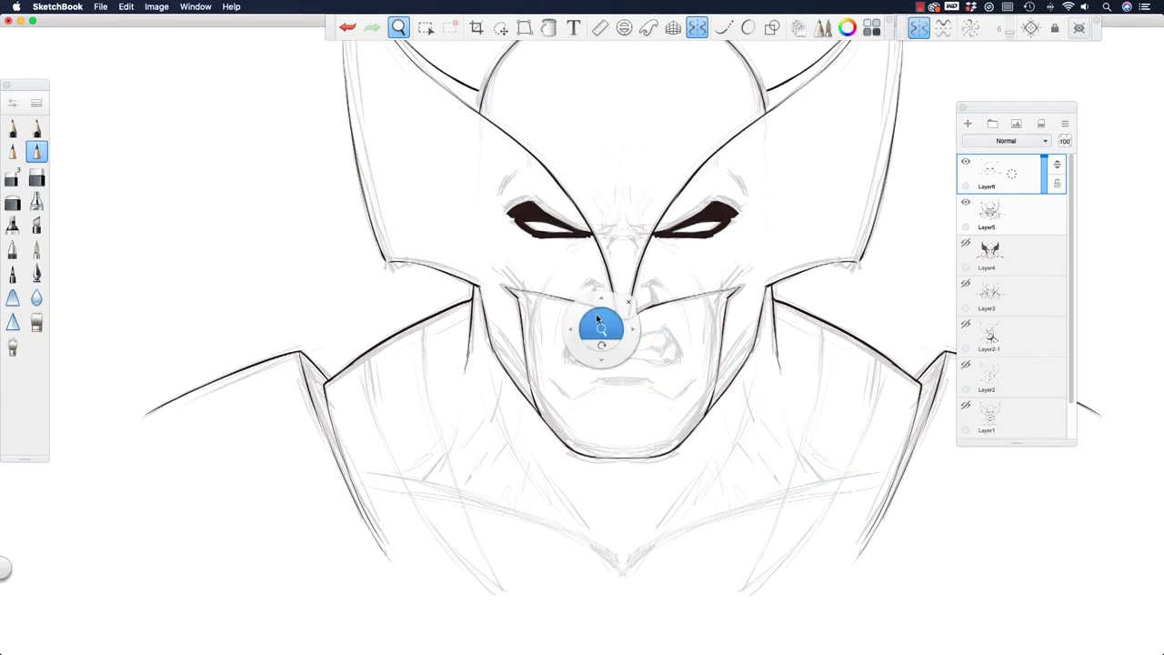
{"action": "left_click_drag", "start_coordinate": [600, 322], "coordinate": [708, 411]}
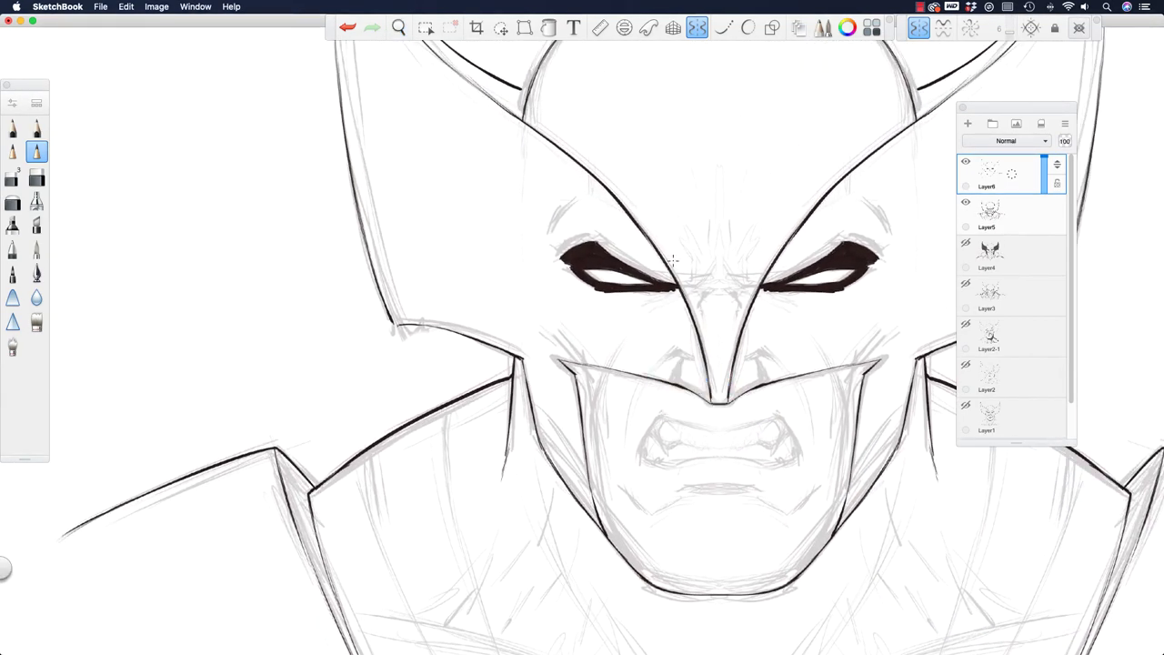
{"action": "mouse_move", "coordinate": [687, 287]}
{"action": "left_mouse_down"}
{"action": "mouse_move", "coordinate": [704, 273]}
{"action": "mouse_move", "coordinate": [698, 315]}
{"action": "left_mouse_up"}
{"action": "left_click_drag", "start_coordinate": [733, 305], "coordinate": [737, 325]}
{"action": "left_click_drag", "start_coordinate": [704, 314], "coordinate": [708, 331]}
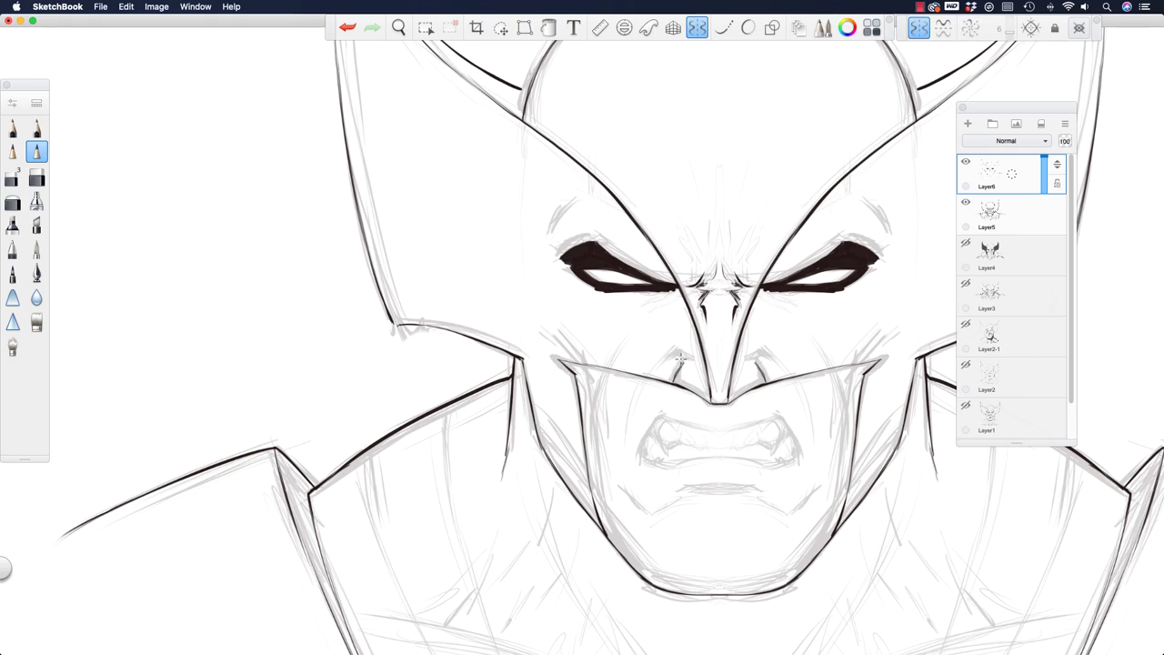
Ink the nostrils with the snarl folds beside them, and add long tapered creases down the cheeks.
{"action": "mouse_move", "coordinate": [681, 356]}
{"action": "left_mouse_down"}
{"action": "mouse_move", "coordinate": [688, 361]}
{"action": "mouse_move", "coordinate": [663, 363]}
{"action": "left_mouse_up"}
{"action": "left_click_drag", "start_coordinate": [680, 367], "coordinate": [672, 381]}
{"action": "left_click_drag", "start_coordinate": [651, 377], "coordinate": [633, 409]}
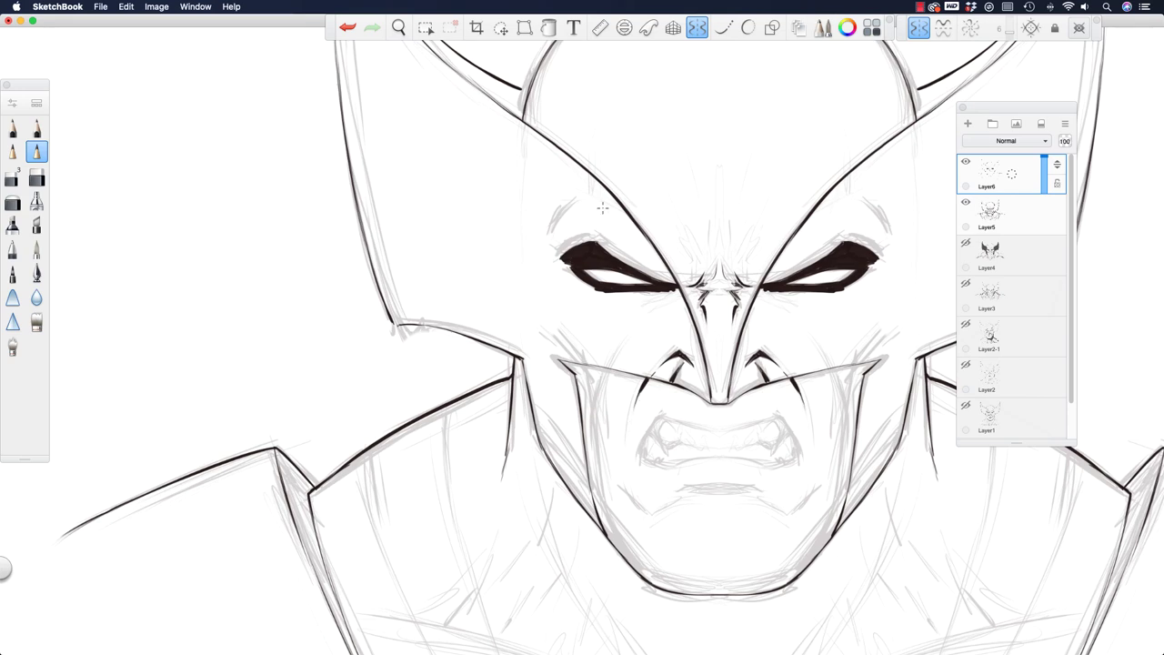
{"action": "left_click_drag", "start_coordinate": [830, 374], "coordinate": [844, 440]}
{"action": "left_click_drag", "start_coordinate": [840, 400], "coordinate": [842, 448]}
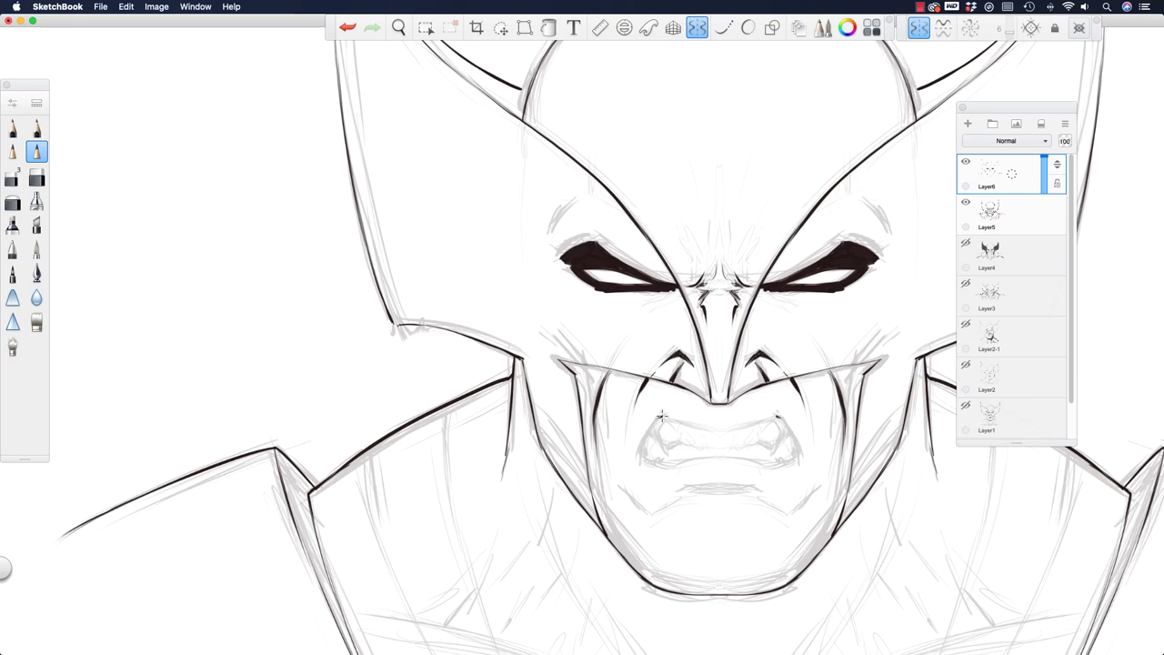
Ink the curves at the outer sides of the mouth, and check the line art by briefly hiding Layer5.
{"action": "left_click_drag", "start_coordinate": [651, 423], "coordinate": [642, 455]}
{"action": "left_click", "coordinate": [965, 202]}
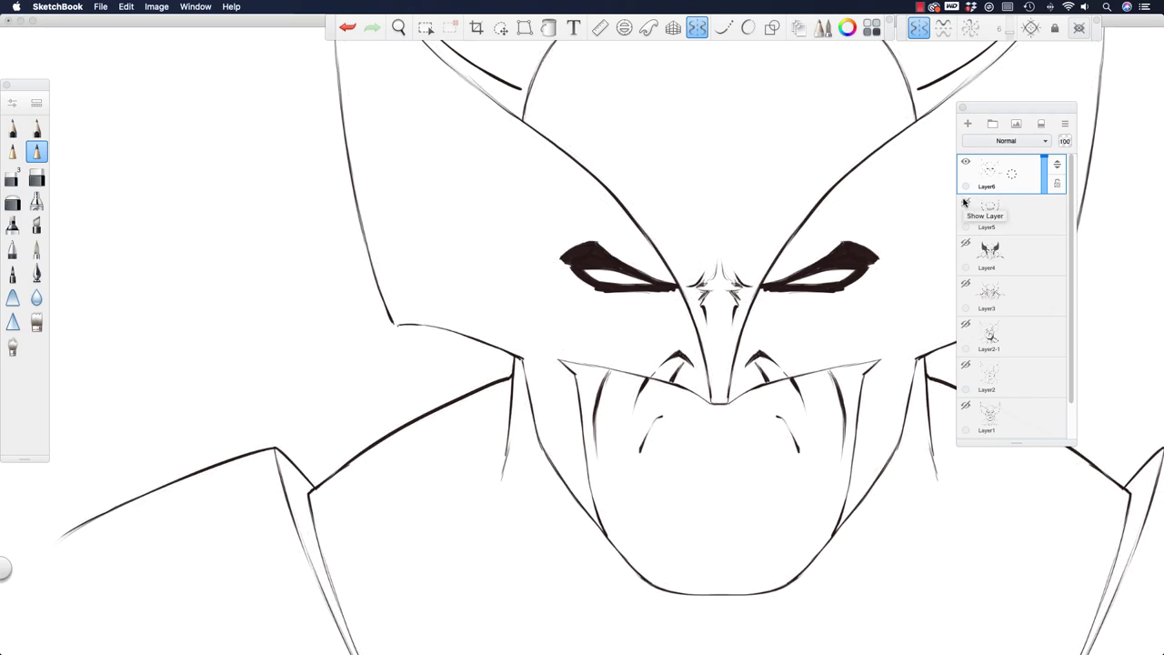
{"action": "left_click", "coordinate": [965, 202]}
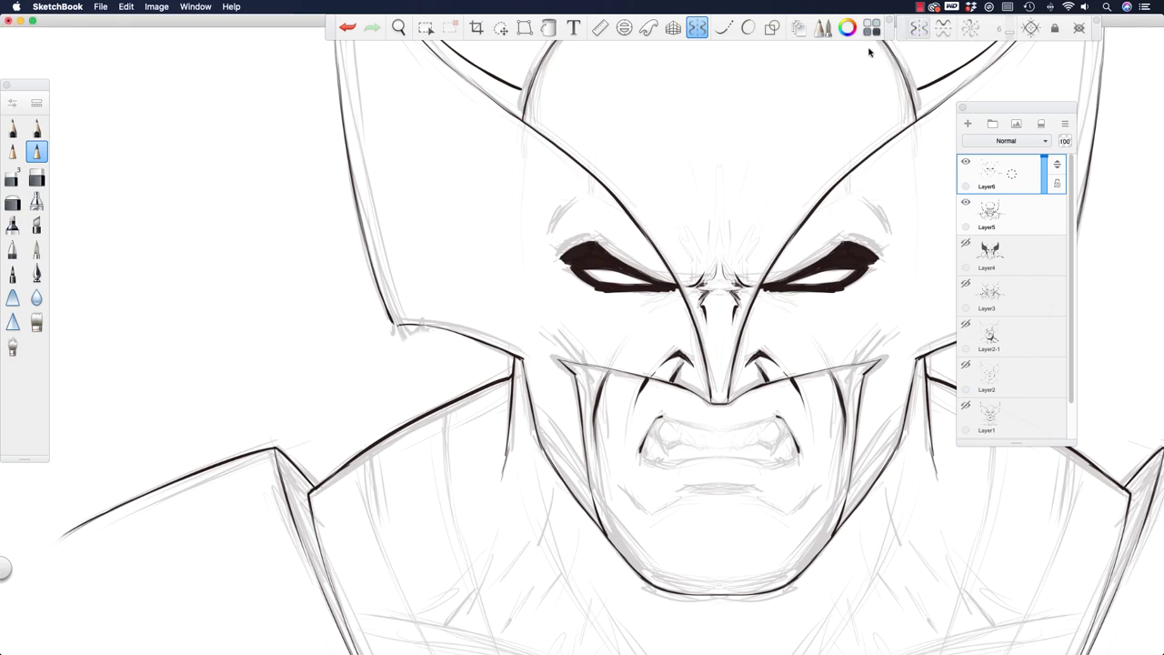
{"action": "left_click", "coordinate": [918, 28]}
{"action": "mouse_move", "coordinate": [654, 333]}
{"action": "left_mouse_down"}
{"action": "mouse_move", "coordinate": [657, 320]}
{"action": "mouse_move", "coordinate": [641, 338]}
{"action": "left_mouse_up"}
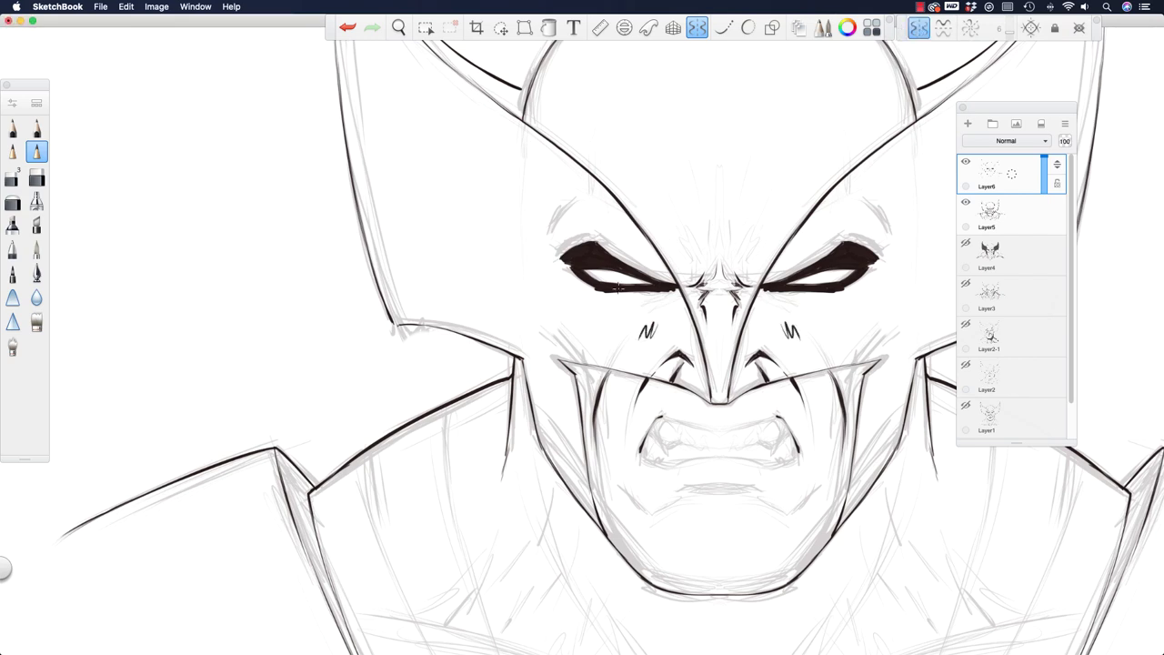
{"action": "key", "text": "ctrl+z"}
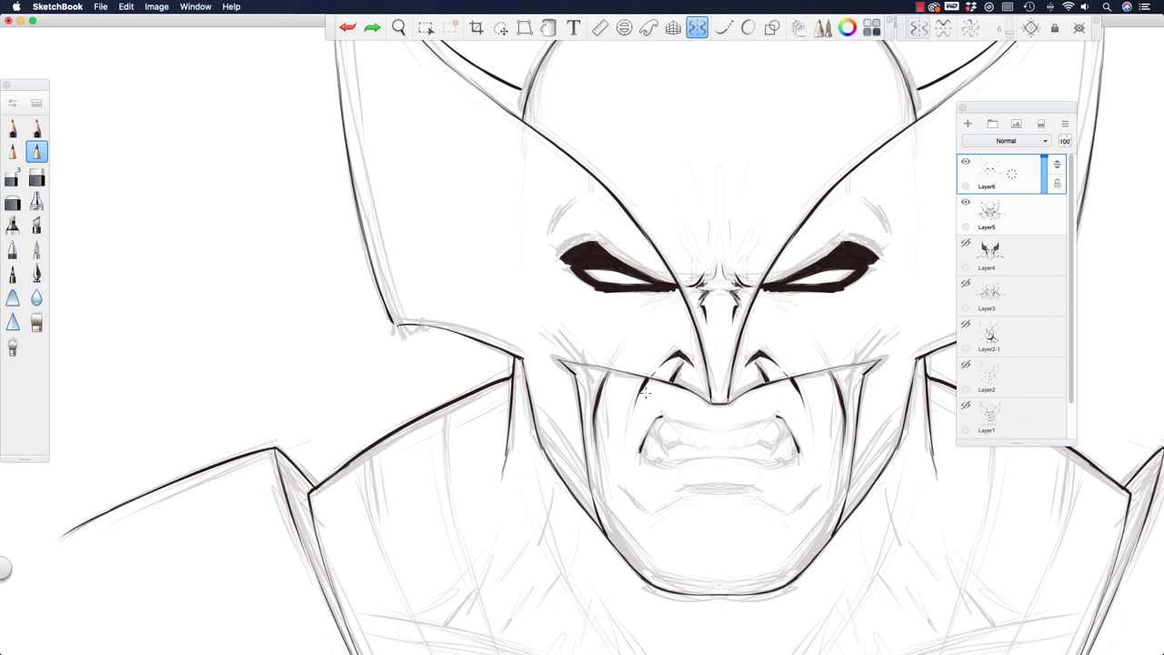
Ink the upper and lower outlines of the snarling mouth, and add the teeth and dark gaps in both corners.
{"action": "mouse_move", "coordinate": [780, 416]}
{"action": "left_mouse_down"}
{"action": "mouse_move", "coordinate": [713, 429]}
{"action": "mouse_move", "coordinate": [663, 418]}
{"action": "left_mouse_up"}
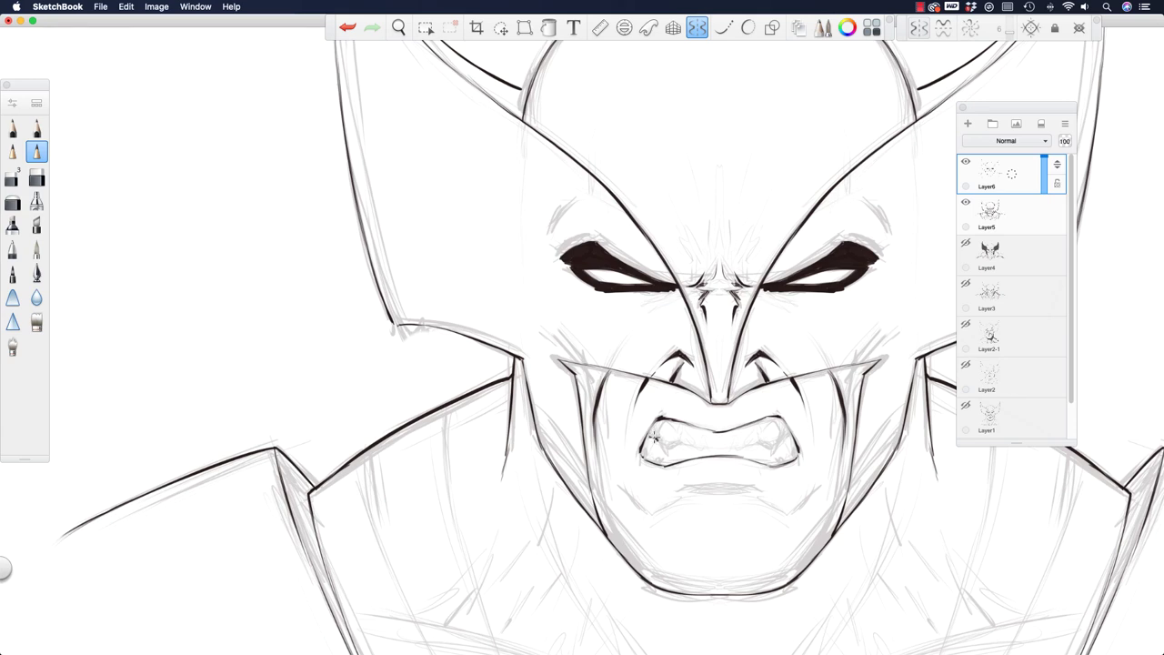
{"action": "left_click_drag", "start_coordinate": [657, 439], "coordinate": [673, 444]}
{"action": "left_click_drag", "start_coordinate": [673, 445], "coordinate": [687, 446]}
{"action": "left_click_drag", "start_coordinate": [653, 428], "coordinate": [684, 418]}
{"action": "left_click_drag", "start_coordinate": [755, 429], "coordinate": [773, 417]}
{"action": "mouse_move", "coordinate": [642, 462]}
{"action": "left_mouse_down"}
{"action": "mouse_move", "coordinate": [647, 453]}
{"action": "mouse_move", "coordinate": [664, 466]}
{"action": "left_mouse_up"}
{"action": "mouse_move", "coordinate": [773, 467]}
{"action": "left_mouse_down"}
{"action": "mouse_move", "coordinate": [793, 457]}
{"action": "mouse_move", "coordinate": [788, 437]}
{"action": "left_mouse_up"}
Ink the dark shadow under the lower lip and the angled creases on both sides of the chin.
{"action": "mouse_move", "coordinate": [740, 484]}
{"action": "left_mouse_down"}
{"action": "mouse_move", "coordinate": [696, 485]}
{"action": "mouse_move", "coordinate": [751, 484]}
{"action": "mouse_move", "coordinate": [695, 485]}
{"action": "mouse_move", "coordinate": [751, 485]}
{"action": "mouse_move", "coordinate": [675, 488]}
{"action": "left_mouse_up"}
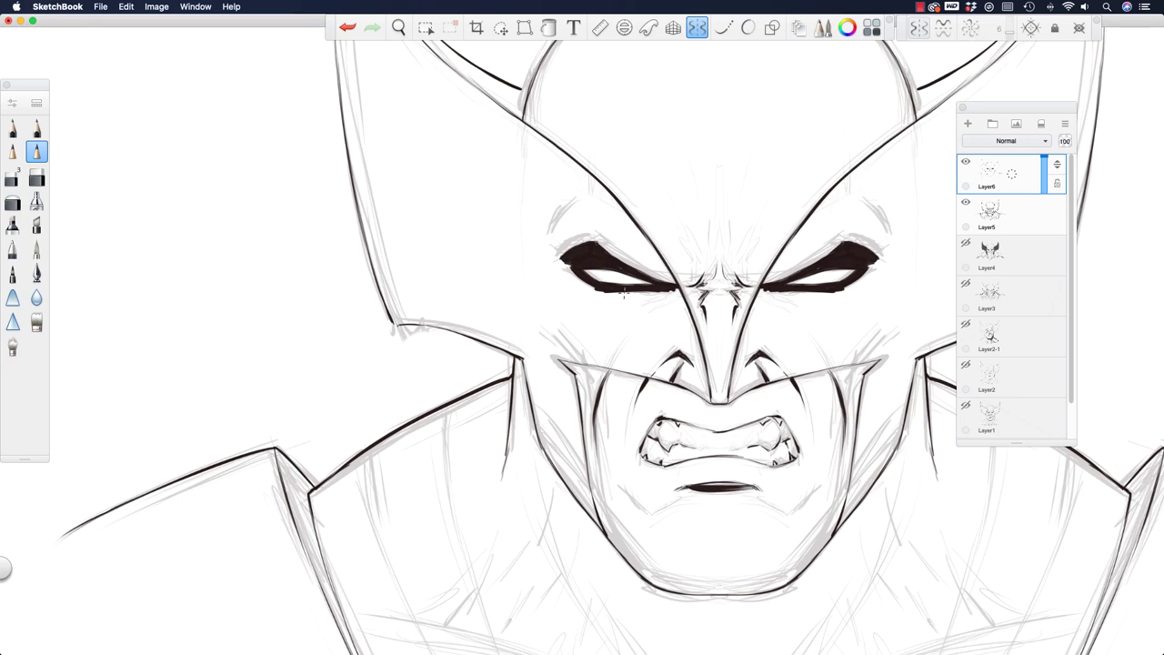
{"action": "mouse_move", "coordinate": [755, 499]}
{"action": "left_mouse_down"}
{"action": "mouse_move", "coordinate": [783, 518]}
{"action": "mouse_move", "coordinate": [814, 484]}
{"action": "mouse_move", "coordinate": [787, 522]}
{"action": "left_mouse_up"}
{"action": "mouse_move", "coordinate": [675, 495]}
{"action": "left_mouse_down"}
{"action": "mouse_move", "coordinate": [643, 522]}
{"action": "mouse_move", "coordinate": [629, 499]}
{"action": "left_mouse_up"}
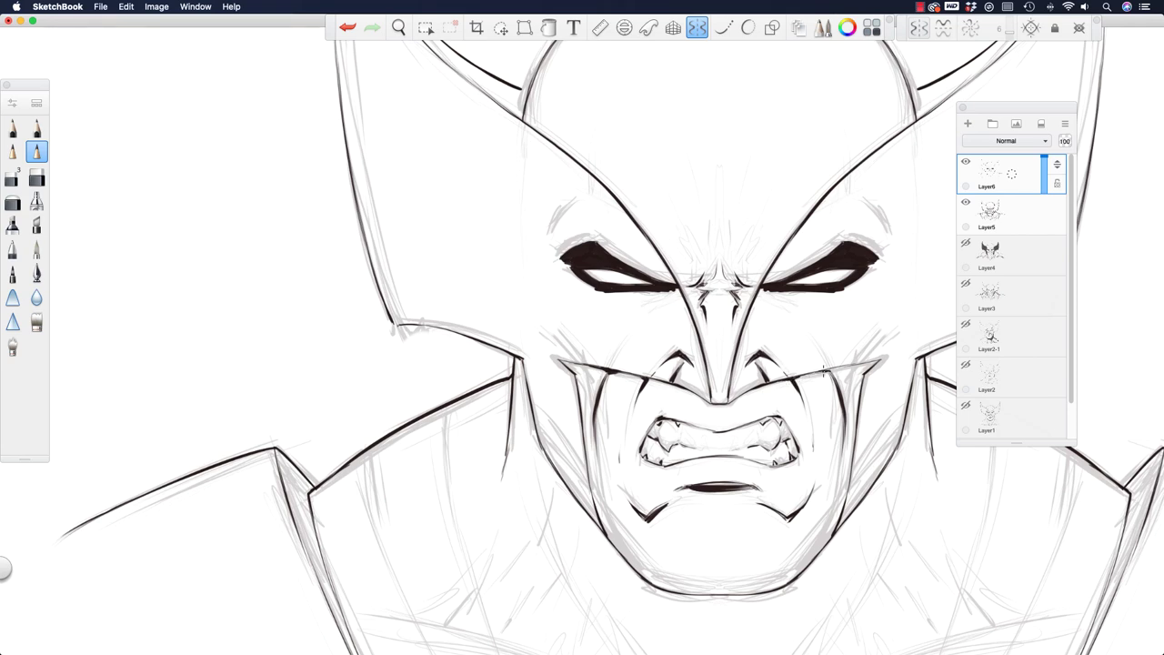
Ink the mask's lower edge across the cheeks, and add the chin mark and the brow curve above the left eye.
{"action": "left_click_drag", "start_coordinate": [849, 365], "coordinate": [878, 359]}
{"action": "left_click_drag", "start_coordinate": [560, 361], "coordinate": [675, 383]}
{"action": "left_click_drag", "start_coordinate": [726, 576], "coordinate": [708, 587]}
{"action": "mouse_move", "coordinate": [573, 202]}
{"action": "left_mouse_down"}
{"action": "mouse_move", "coordinate": [550, 235]}
{"action": "mouse_move", "coordinate": [586, 202]}
{"action": "mouse_move", "coordinate": [611, 212]}
{"action": "left_mouse_up"}
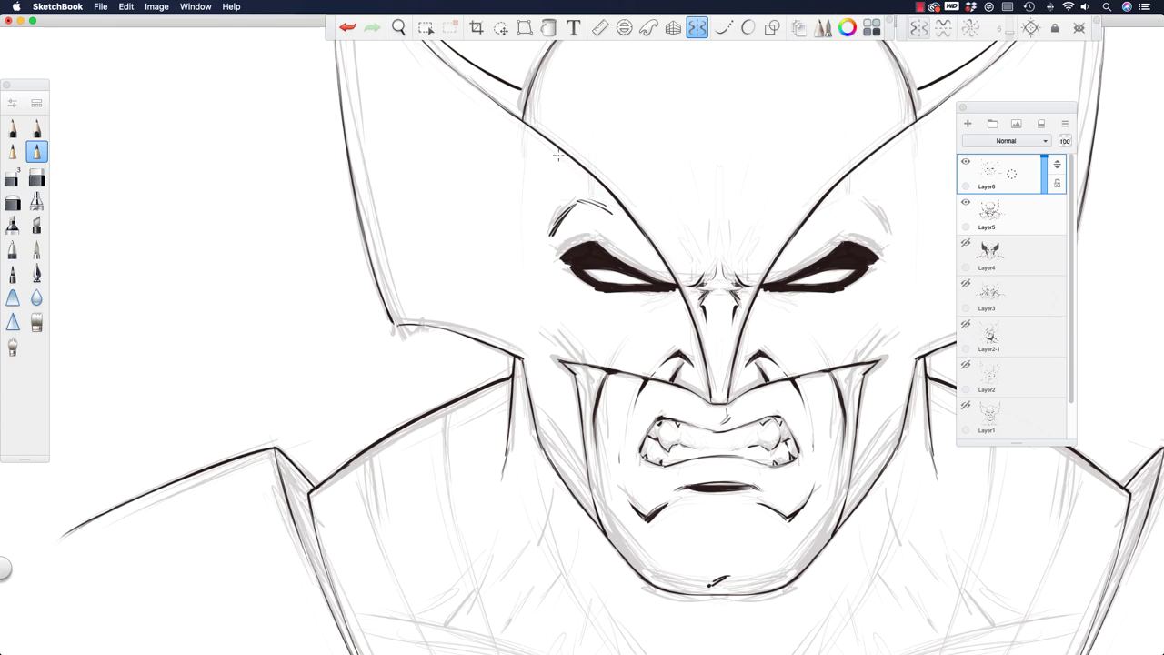
Ink thin forehead wrinkles and slanted frown lines above the bridge of the nose.
{"action": "mouse_move", "coordinate": [702, 268]}
{"action": "left_mouse_down"}
{"action": "mouse_move", "coordinate": [689, 236]}
{"action": "mouse_move", "coordinate": [713, 231]}
{"action": "mouse_move", "coordinate": [716, 247]}
{"action": "mouse_move", "coordinate": [717, 209]}
{"action": "mouse_move", "coordinate": [741, 235]}
{"action": "mouse_move", "coordinate": [735, 257]}
{"action": "mouse_move", "coordinate": [749, 215]}
{"action": "mouse_move", "coordinate": [661, 214]}
{"action": "left_mouse_up"}
{"action": "left_click_drag", "start_coordinate": [723, 191], "coordinate": [706, 193]}
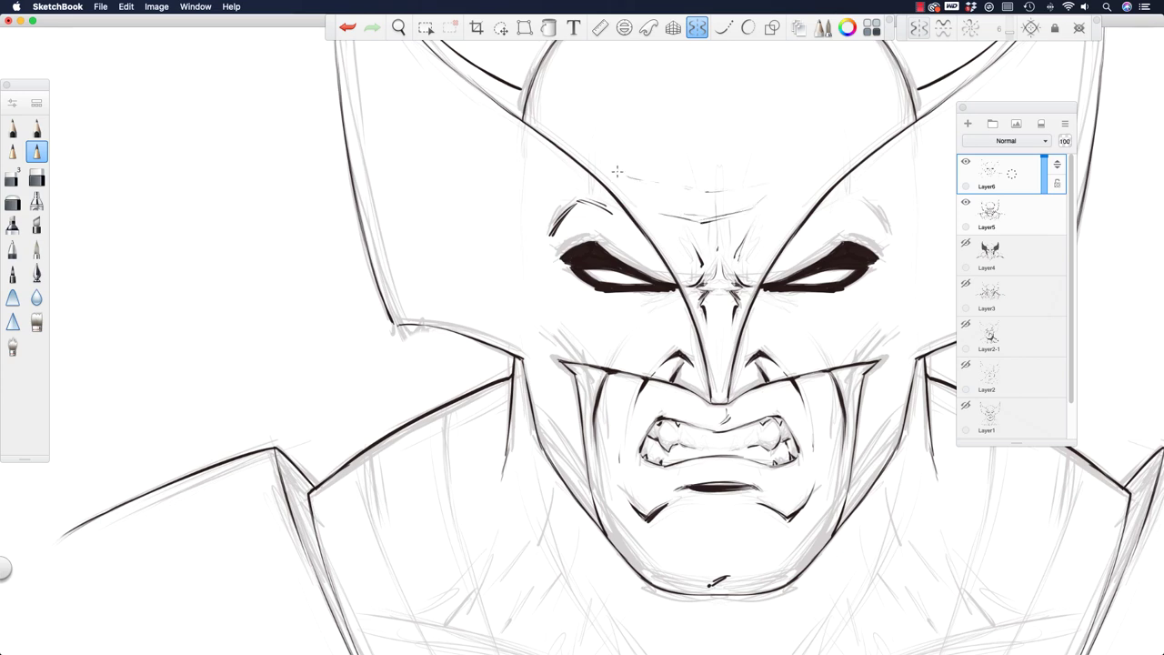
{"action": "left_click_drag", "start_coordinate": [623, 175], "coordinate": [665, 194]}
{"action": "left_click_drag", "start_coordinate": [800, 194], "coordinate": [754, 229]}
Thicken the lower outlines of both eyes and add small creases at their outer corners.
{"action": "mouse_move", "coordinate": [659, 287]}
{"action": "left_mouse_down"}
{"action": "mouse_move", "coordinate": [612, 291]}
{"action": "mouse_move", "coordinate": [639, 290]}
{"action": "left_mouse_up"}
{"action": "mouse_move", "coordinate": [787, 293]}
{"action": "left_mouse_down"}
{"action": "mouse_move", "coordinate": [831, 291]}
{"action": "mouse_move", "coordinate": [789, 293]}
{"action": "mouse_move", "coordinate": [839, 292]}
{"action": "mouse_move", "coordinate": [884, 268]}
{"action": "left_mouse_up"}
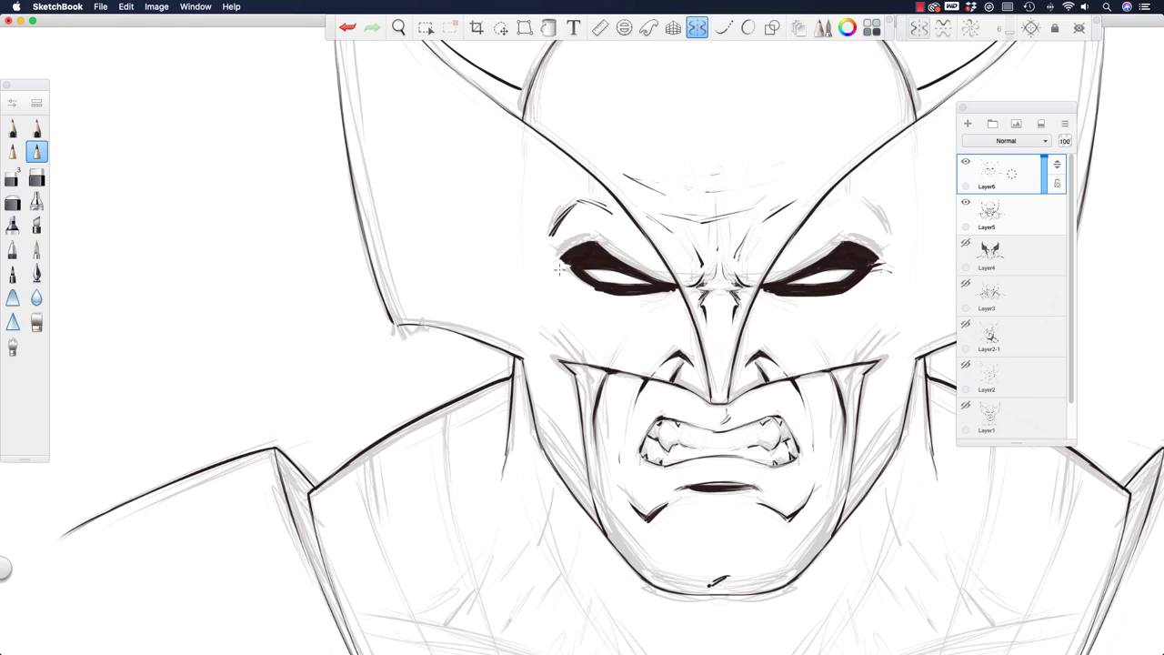
{"action": "left_click_drag", "start_coordinate": [557, 270], "coordinate": [574, 278]}
With mirror symmetry on, ink the V-shaped neckline, then the neck muscles and collarbone lines above it.
{"action": "key", "text": "space"}
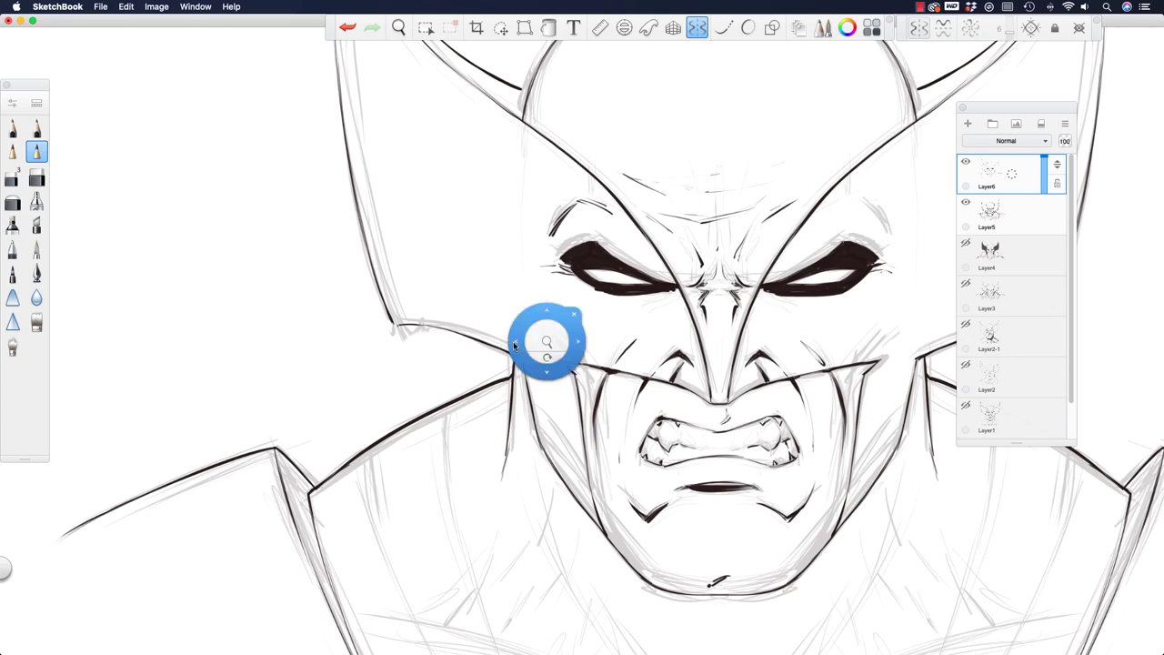
{"action": "left_click_drag", "start_coordinate": [524, 337], "coordinate": [497, 282]}
{"action": "key", "text": "space"}
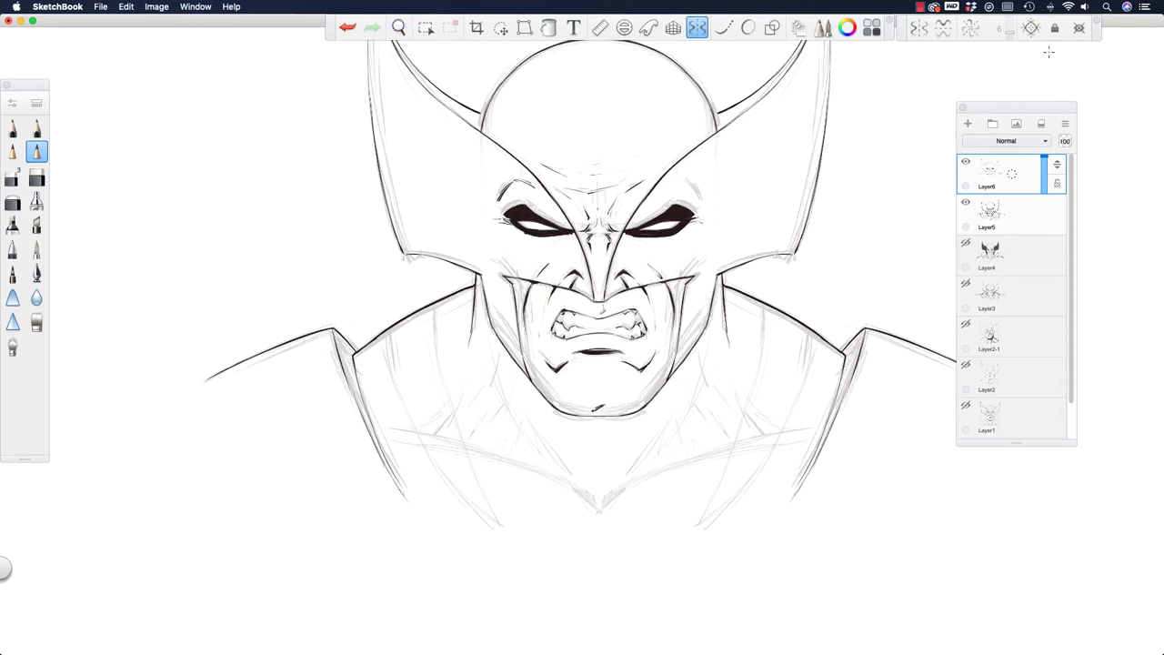
{"action": "left_click", "coordinate": [918, 28]}
{"action": "left_click_drag", "start_coordinate": [395, 435], "coordinate": [598, 505]}
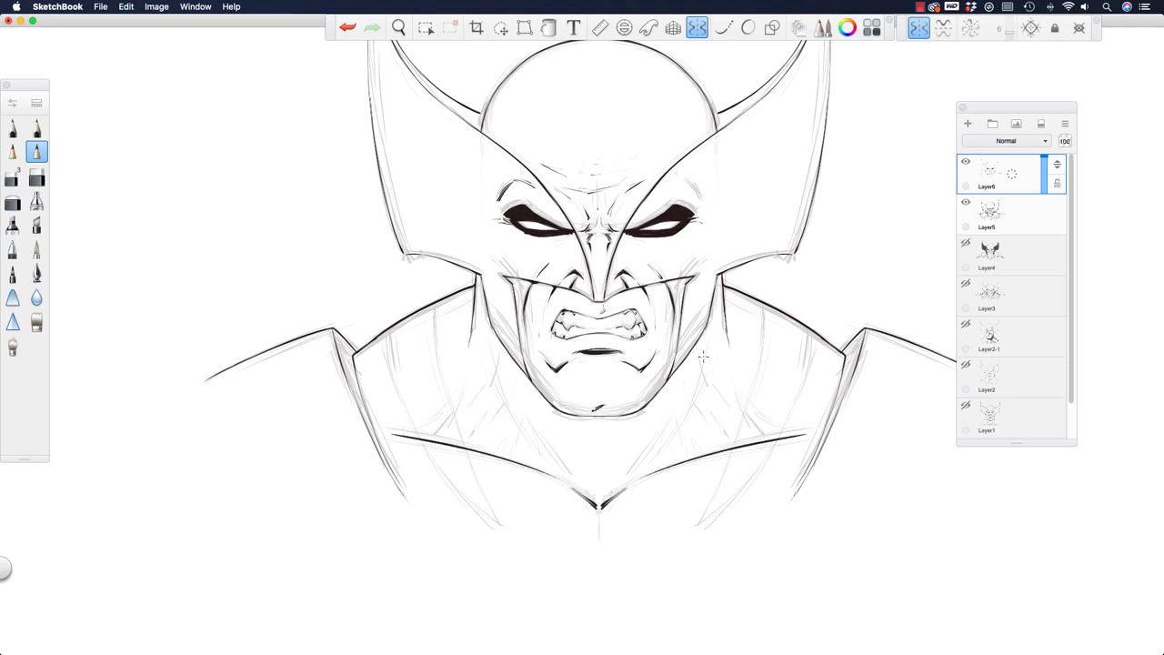
{"action": "mouse_move", "coordinate": [706, 329]}
{"action": "left_mouse_down"}
{"action": "mouse_move", "coordinate": [677, 418]}
{"action": "mouse_move", "coordinate": [639, 464]}
{"action": "mouse_move", "coordinate": [669, 424]}
{"action": "mouse_move", "coordinate": [609, 459]}
{"action": "left_mouse_up"}
{"action": "left_click_drag", "start_coordinate": [661, 427], "coordinate": [667, 464]}
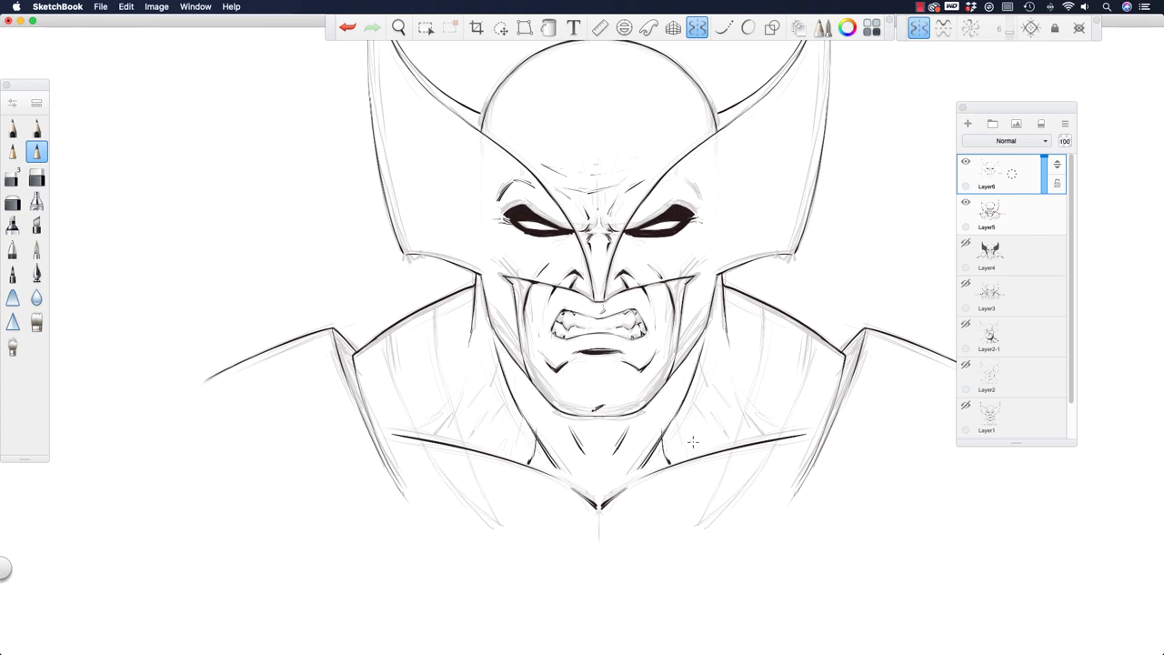
{"action": "mouse_move", "coordinate": [733, 390]}
{"action": "left_mouse_down"}
{"action": "mouse_move", "coordinate": [740, 417]}
{"action": "mouse_move", "coordinate": [770, 438]}
{"action": "left_mouse_up"}
Ink the long curved stripes tapering from the shoulders onto the chest, and the outer edges of the shoulder pieces.
{"action": "mouse_move", "coordinate": [762, 298]}
{"action": "left_mouse_down"}
{"action": "mouse_move", "coordinate": [749, 414]}
{"action": "mouse_move", "coordinate": [701, 520]}
{"action": "left_mouse_up"}
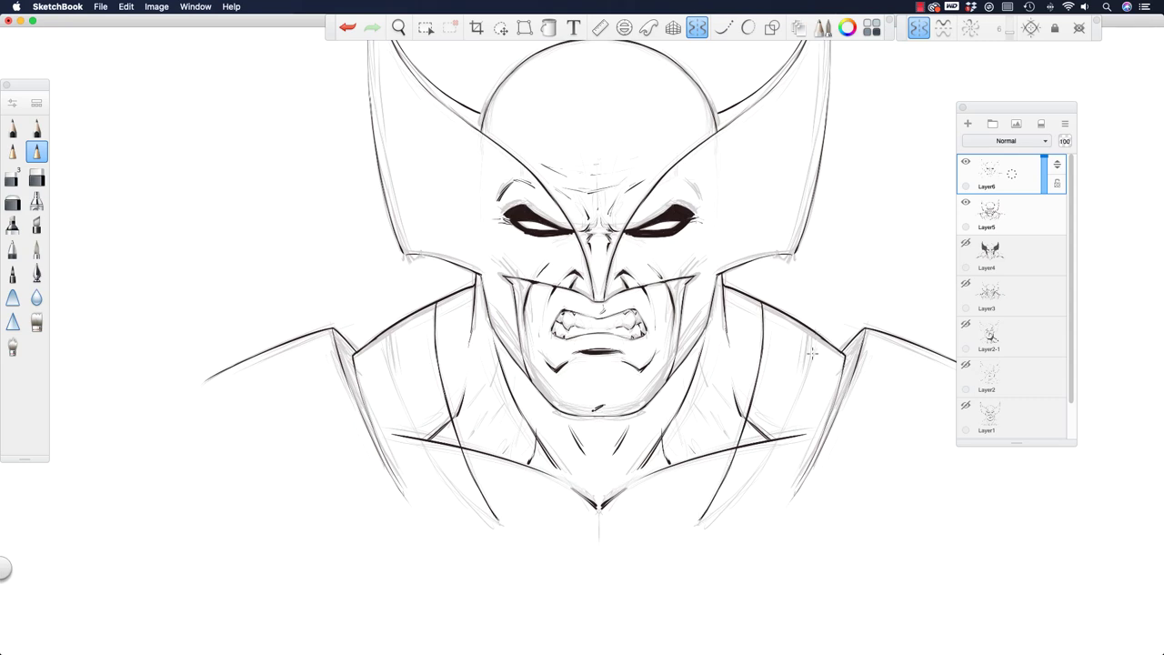
{"action": "left_click_drag", "start_coordinate": [812, 342], "coordinate": [794, 411]}
{"action": "mouse_move", "coordinate": [810, 362]}
{"action": "left_mouse_down"}
{"action": "mouse_move", "coordinate": [761, 470]}
{"action": "mouse_move", "coordinate": [723, 508]}
{"action": "left_mouse_up"}
{"action": "left_click_drag", "start_coordinate": [740, 489], "coordinate": [696, 526]}
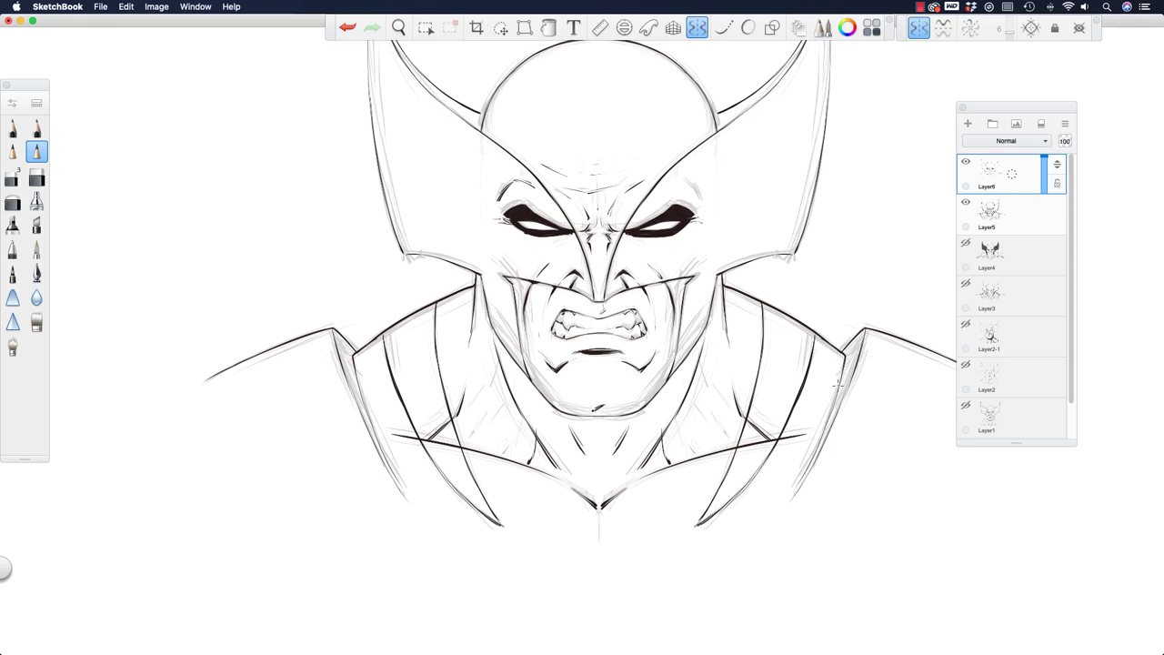
{"action": "left_click_drag", "start_coordinate": [836, 386], "coordinate": [793, 497]}
Ink the temple contours and the curved seams running down both sides of the cowl's dome.
{"action": "left_click_drag", "start_coordinate": [492, 228], "coordinate": [488, 247]}
{"action": "key", "text": "space"}
{"action": "mouse_move", "coordinate": [421, 215]}
{"action": "left_mouse_down"}
{"action": "mouse_move", "coordinate": [442, 318]}
{"action": "mouse_move", "coordinate": [448, 294]}
{"action": "left_mouse_up"}
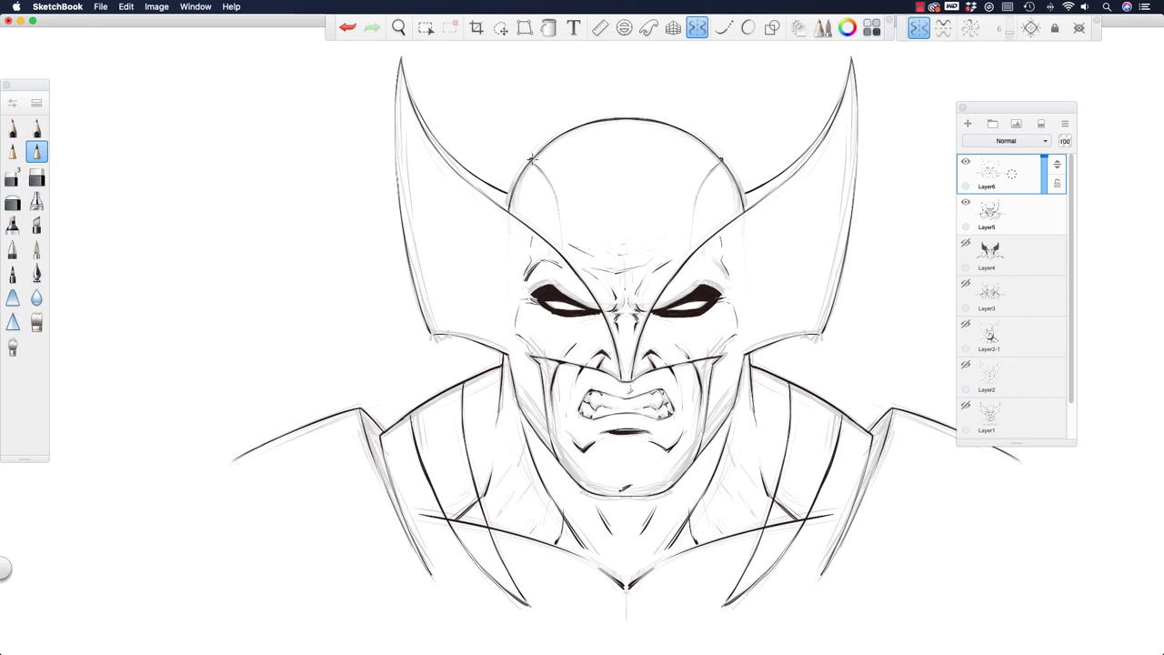
{"action": "left_click_drag", "start_coordinate": [533, 161], "coordinate": [552, 182]}
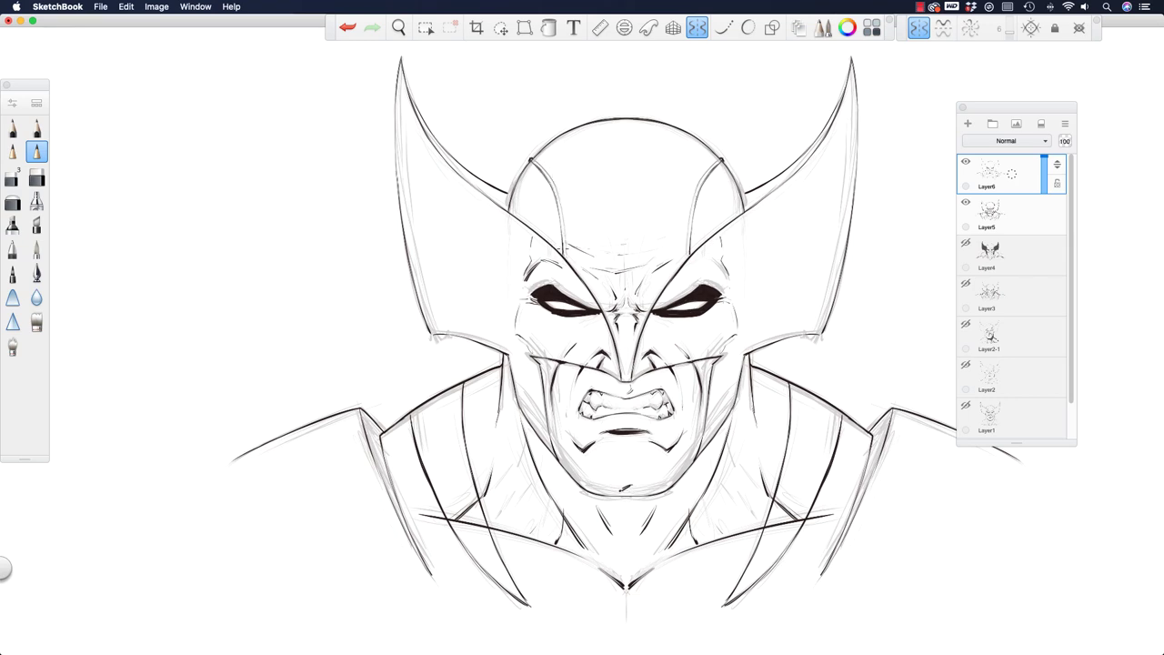
{"action": "left_click_drag", "start_coordinate": [557, 241], "coordinate": [565, 261]}
Ink the long outer edges of the mask's pointed ears and touch up the neck edges beneath them.
{"action": "key", "text": "space"}
{"action": "left_click_drag", "start_coordinate": [583, 346], "coordinate": [585, 346]}
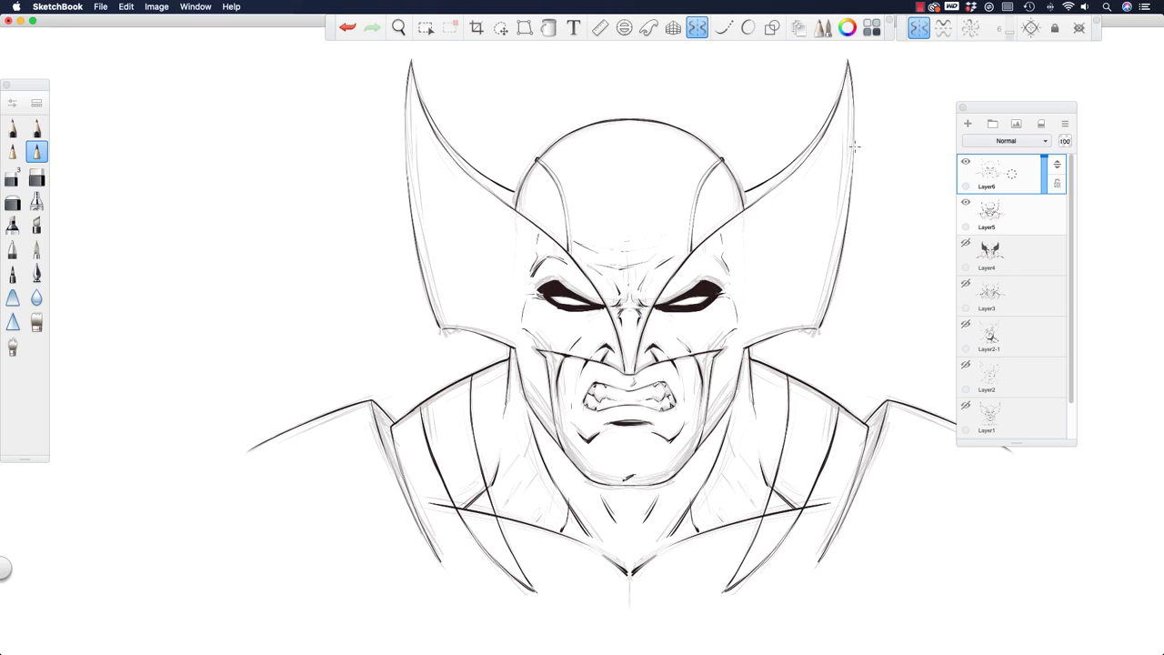
{"action": "mouse_move", "coordinate": [852, 84]}
{"action": "left_mouse_down"}
{"action": "mouse_move", "coordinate": [852, 197]}
{"action": "mouse_move", "coordinate": [854, 147]}
{"action": "mouse_move", "coordinate": [847, 227]}
{"action": "mouse_move", "coordinate": [850, 189]}
{"action": "mouse_move", "coordinate": [819, 329]}
{"action": "left_mouse_up"}
{"action": "left_click_drag", "start_coordinate": [742, 363], "coordinate": [746, 351]}
Turn off symmetry, hatch the left side of the neck, and ink the short centre line below the neckline's point.
{"action": "left_click", "coordinate": [918, 30]}
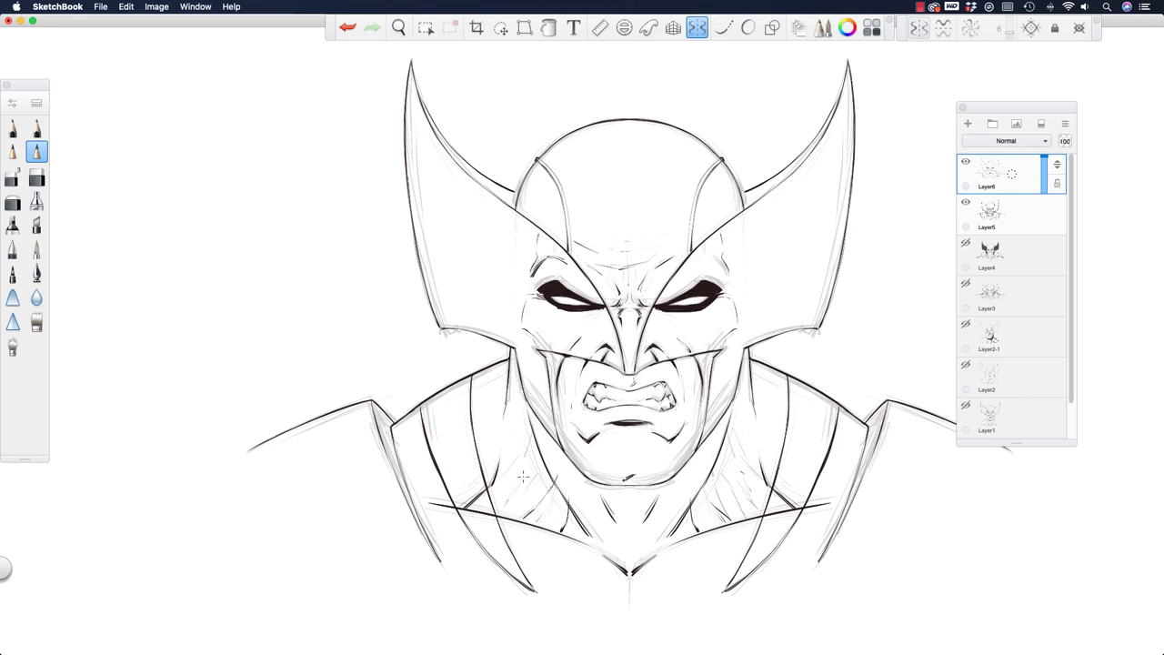
{"action": "left_click_drag", "start_coordinate": [511, 494], "coordinate": [497, 507]}
{"action": "left_click_drag", "start_coordinate": [576, 533], "coordinate": [587, 523]}
{"action": "left_click_drag", "start_coordinate": [505, 469], "coordinate": [518, 441]}
{"action": "left_click_drag", "start_coordinate": [628, 577], "coordinate": [630, 604]}
Ink bold, uneven muscle contours across both upper arms, and fill the left one with a heavy black shadow.
{"action": "left_click_drag", "start_coordinate": [860, 485], "coordinate": [986, 542]}
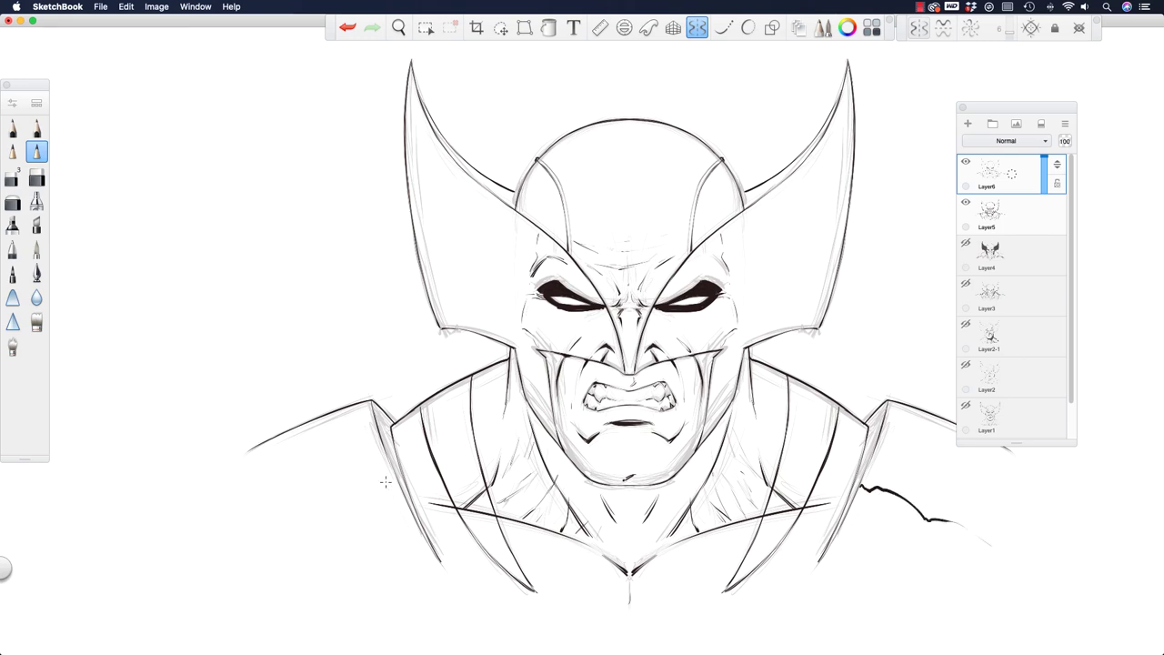
{"action": "mouse_move", "coordinate": [394, 477]}
{"action": "left_mouse_down"}
{"action": "mouse_move", "coordinate": [270, 531]}
{"action": "mouse_move", "coordinate": [308, 504]}
{"action": "mouse_move", "coordinate": [270, 538]}
{"action": "left_mouse_up"}
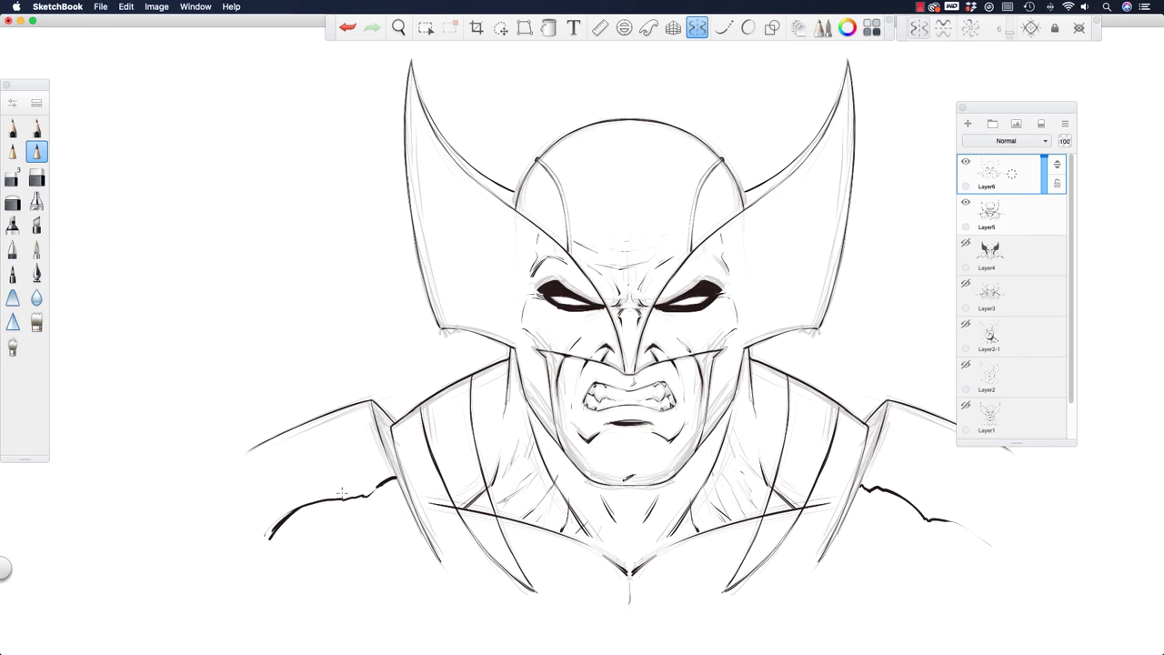
{"action": "left_click_drag", "start_coordinate": [387, 477], "coordinate": [269, 546]}
{"action": "mouse_move", "coordinate": [342, 506]}
{"action": "left_mouse_down"}
{"action": "mouse_move", "coordinate": [289, 537]}
{"action": "mouse_move", "coordinate": [340, 506]}
{"action": "left_mouse_up"}
{"action": "left_click_drag", "start_coordinate": [279, 532], "coordinate": [265, 544]}
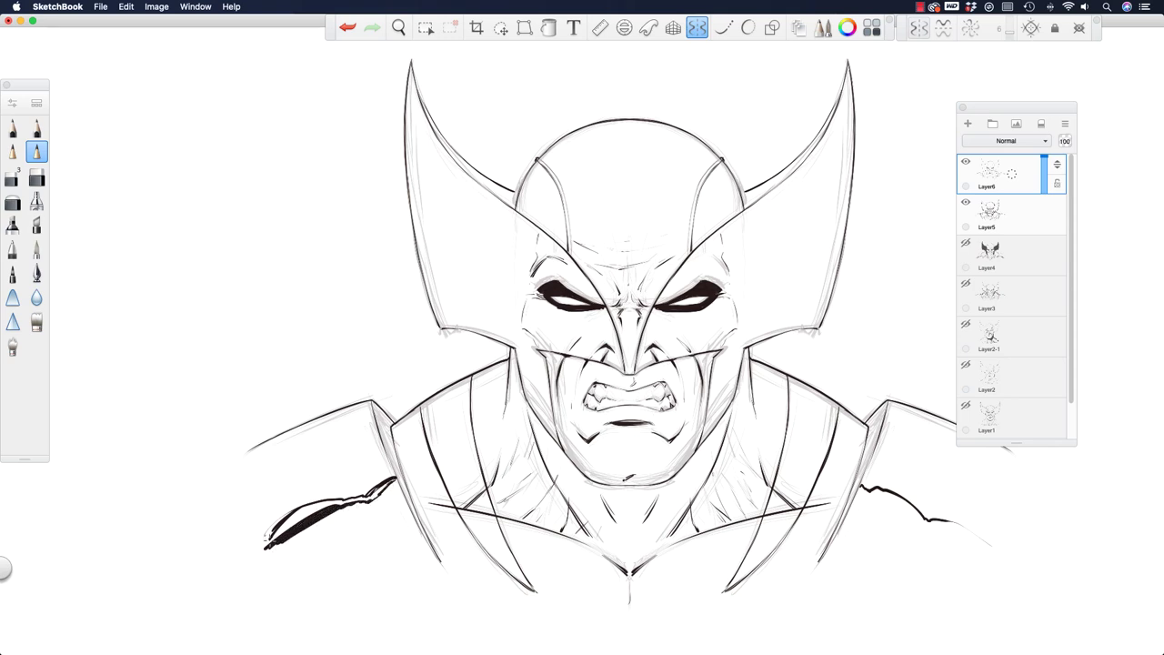
Draw the shoulder lines with starburst creases on both arms, and thicken the right arm's muscle shadow.
{"action": "mouse_move", "coordinate": [368, 419]}
{"action": "left_mouse_down"}
{"action": "mouse_move", "coordinate": [294, 448]}
{"action": "mouse_move", "coordinate": [340, 427]}
{"action": "mouse_move", "coordinate": [310, 439]}
{"action": "mouse_move", "coordinate": [329, 441]}
{"action": "mouse_move", "coordinate": [310, 443]}
{"action": "mouse_move", "coordinate": [333, 413]}
{"action": "mouse_move", "coordinate": [309, 461]}
{"action": "mouse_move", "coordinate": [294, 440]}
{"action": "mouse_move", "coordinate": [307, 445]}
{"action": "mouse_move", "coordinate": [279, 459]}
{"action": "mouse_move", "coordinate": [297, 443]}
{"action": "mouse_move", "coordinate": [276, 436]}
{"action": "mouse_move", "coordinate": [284, 447]}
{"action": "mouse_move", "coordinate": [251, 467]}
{"action": "left_mouse_up"}
{"action": "left_click_drag", "start_coordinate": [989, 111], "coordinate": [1053, 68]}
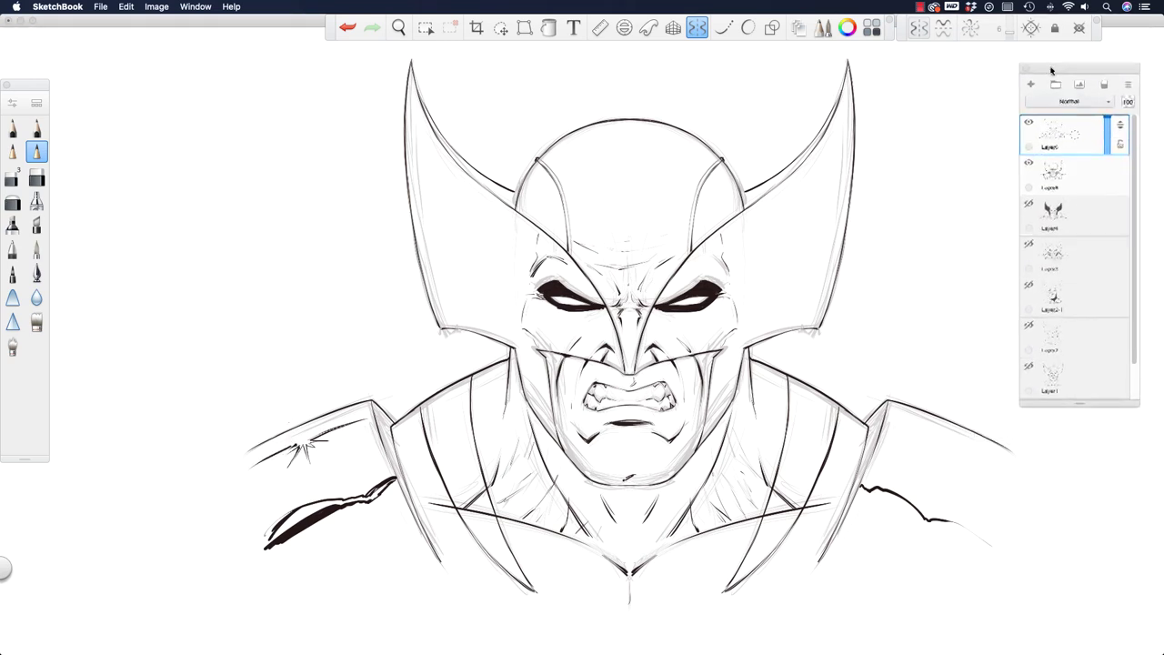
{"action": "mouse_move", "coordinate": [887, 426]}
{"action": "left_mouse_down"}
{"action": "mouse_move", "coordinate": [946, 446]}
{"action": "mouse_move", "coordinate": [922, 448]}
{"action": "mouse_move", "coordinate": [1020, 475]}
{"action": "left_mouse_up"}
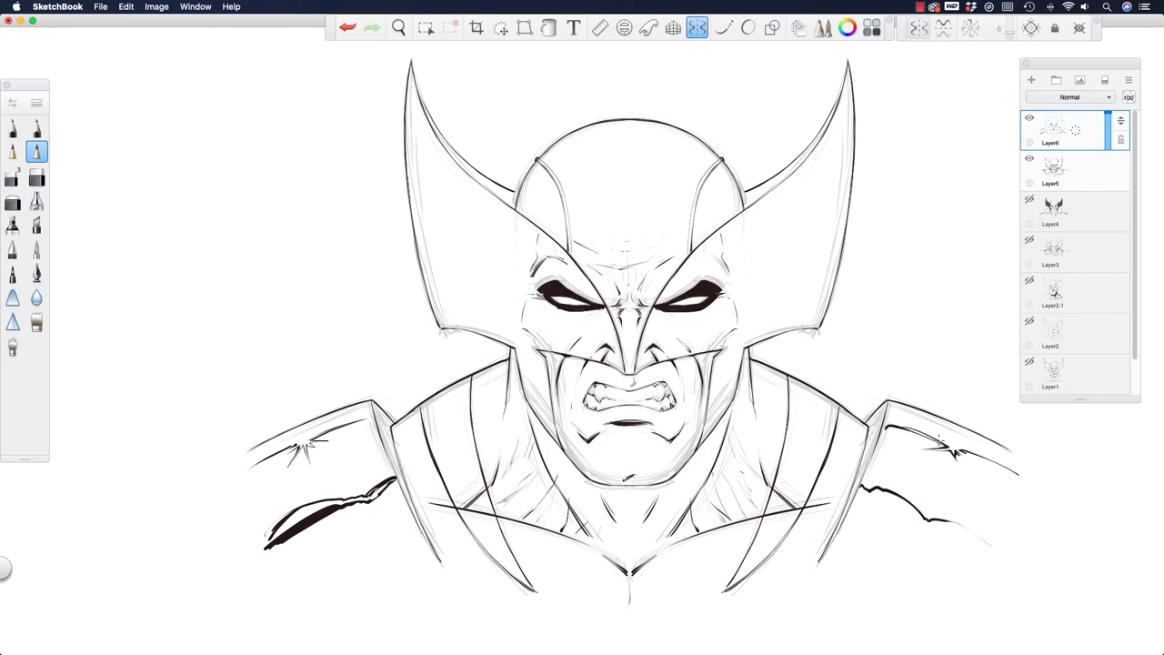
{"action": "left_click_drag", "start_coordinate": [863, 493], "coordinate": [983, 546]}
{"action": "mouse_move", "coordinate": [878, 466]}
{"action": "left_mouse_down"}
{"action": "mouse_move", "coordinate": [929, 509]}
{"action": "mouse_move", "coordinate": [934, 489]}
{"action": "mouse_move", "coordinate": [953, 500]}
{"action": "left_mouse_up"}
{"action": "mouse_move", "coordinate": [990, 516]}
{"action": "left_mouse_down"}
{"action": "mouse_move", "coordinate": [944, 497]}
{"action": "mouse_move", "coordinate": [998, 531]}
{"action": "left_mouse_up"}
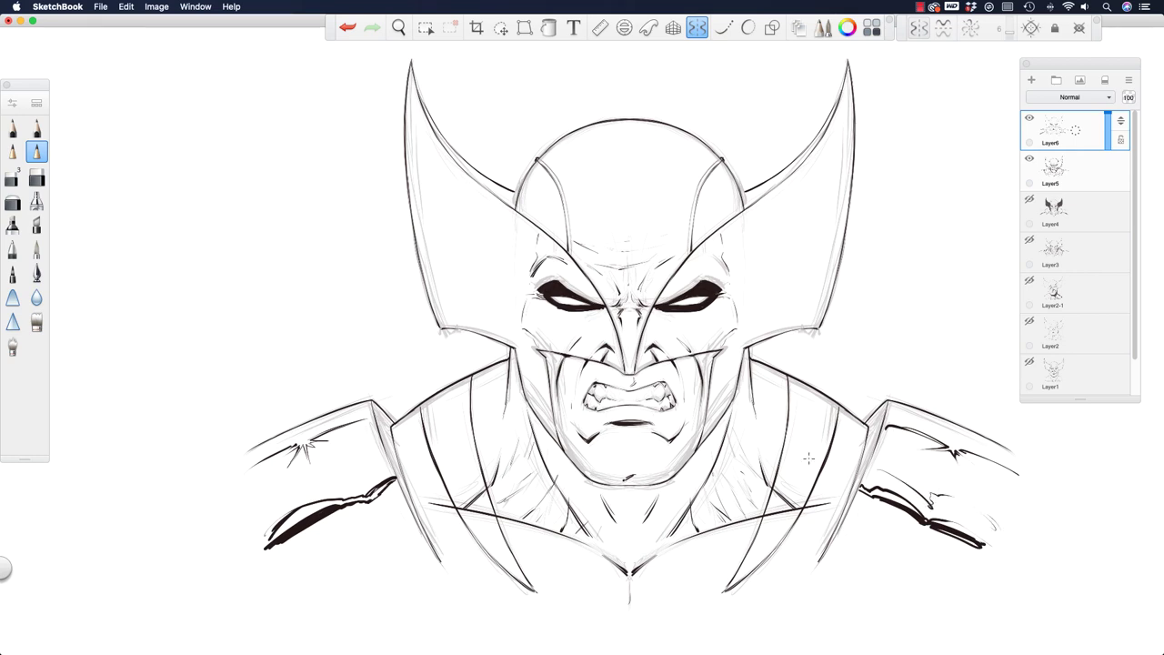
{"action": "key", "text": "super+z"}
{"action": "key", "text": "super+z"}
{"action": "key", "text": "super+z"}
{"action": "key", "text": "super+z"}
Hide the Layer5 sketch, then duplicate the Layer6 line art and hide the original.
{"action": "left_click", "coordinate": [1030, 160]}
{"action": "left_click", "coordinate": [1031, 160]}
{"action": "left_click", "coordinate": [1031, 160]}
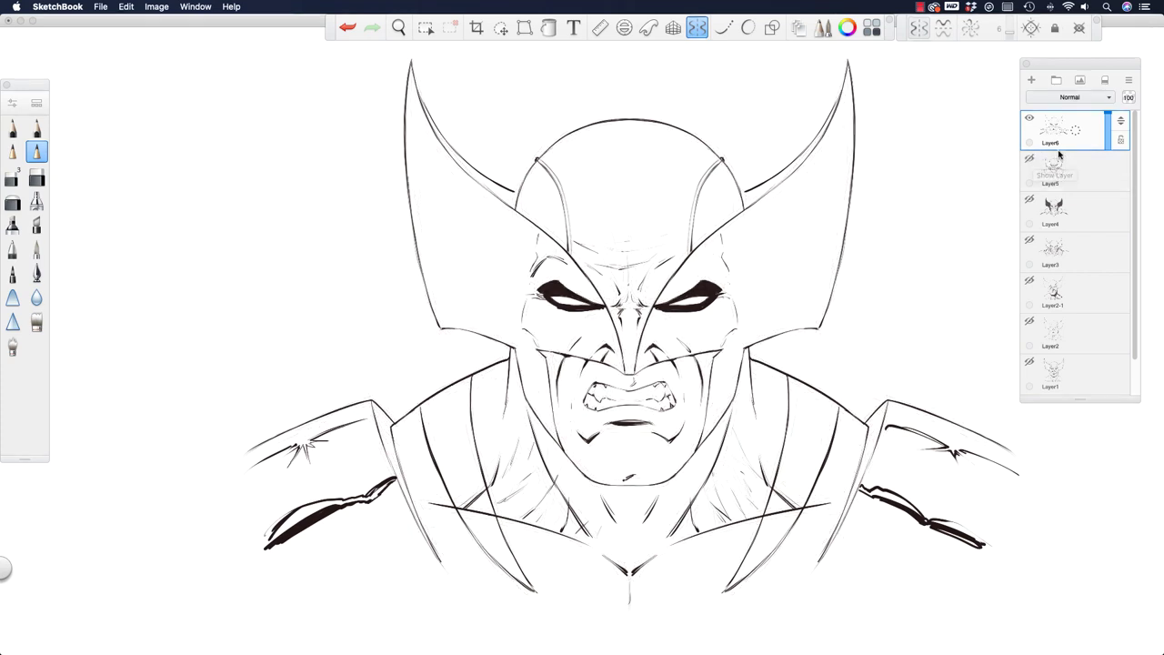
{"action": "mouse_move", "coordinate": [1068, 118]}
{"action": "left_mouse_down"}
{"action": "mouse_move", "coordinate": [1095, 133]}
{"action": "mouse_move", "coordinate": [1082, 120]}
{"action": "left_mouse_up"}
{"action": "left_click", "coordinate": [1028, 159]}
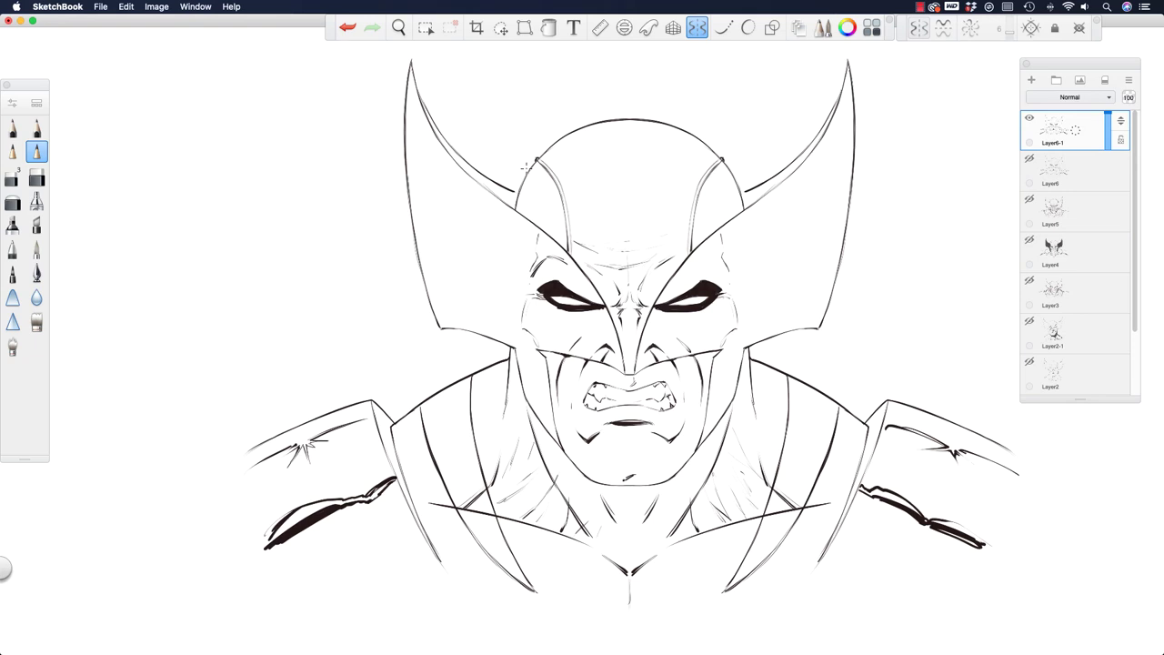
Outline jagged shadow shapes around the left eye, down the cheek and beside the nose.
{"action": "left_click_drag", "start_coordinate": [553, 252], "coordinate": [537, 287]}
{"action": "key", "text": "super+z"}
{"action": "key", "text": "super+z"}
{"action": "mouse_move", "coordinate": [552, 255]}
{"action": "left_mouse_down"}
{"action": "mouse_move", "coordinate": [536, 277]}
{"action": "mouse_move", "coordinate": [542, 265]}
{"action": "left_mouse_up"}
{"action": "mouse_move", "coordinate": [546, 264]}
{"action": "left_mouse_down"}
{"action": "mouse_move", "coordinate": [542, 283]}
{"action": "mouse_move", "coordinate": [581, 280]}
{"action": "mouse_move", "coordinate": [556, 246]}
{"action": "left_mouse_up"}
{"action": "mouse_move", "coordinate": [549, 301]}
{"action": "left_mouse_down"}
{"action": "mouse_move", "coordinate": [570, 311]}
{"action": "mouse_move", "coordinate": [544, 323]}
{"action": "mouse_move", "coordinate": [553, 352]}
{"action": "left_mouse_up"}
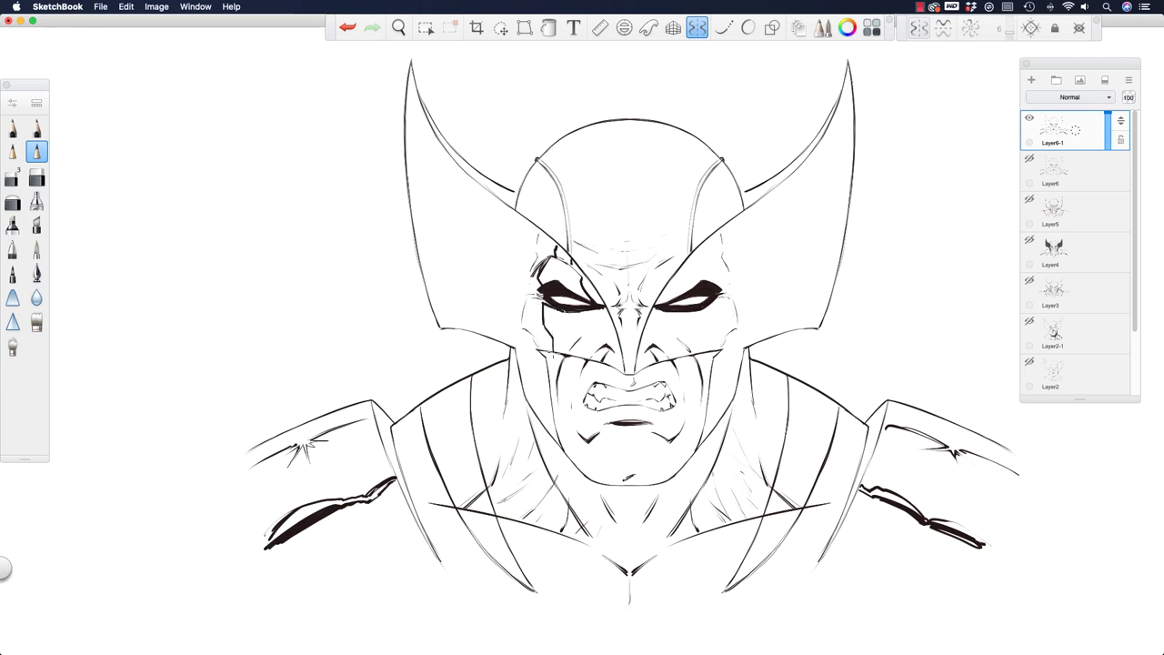
{"action": "mouse_move", "coordinate": [582, 311]}
{"action": "left_mouse_down"}
{"action": "mouse_move", "coordinate": [593, 329]}
{"action": "mouse_move", "coordinate": [568, 353]}
{"action": "mouse_move", "coordinate": [611, 358]}
{"action": "mouse_move", "coordinate": [625, 374]}
{"action": "left_mouse_up"}
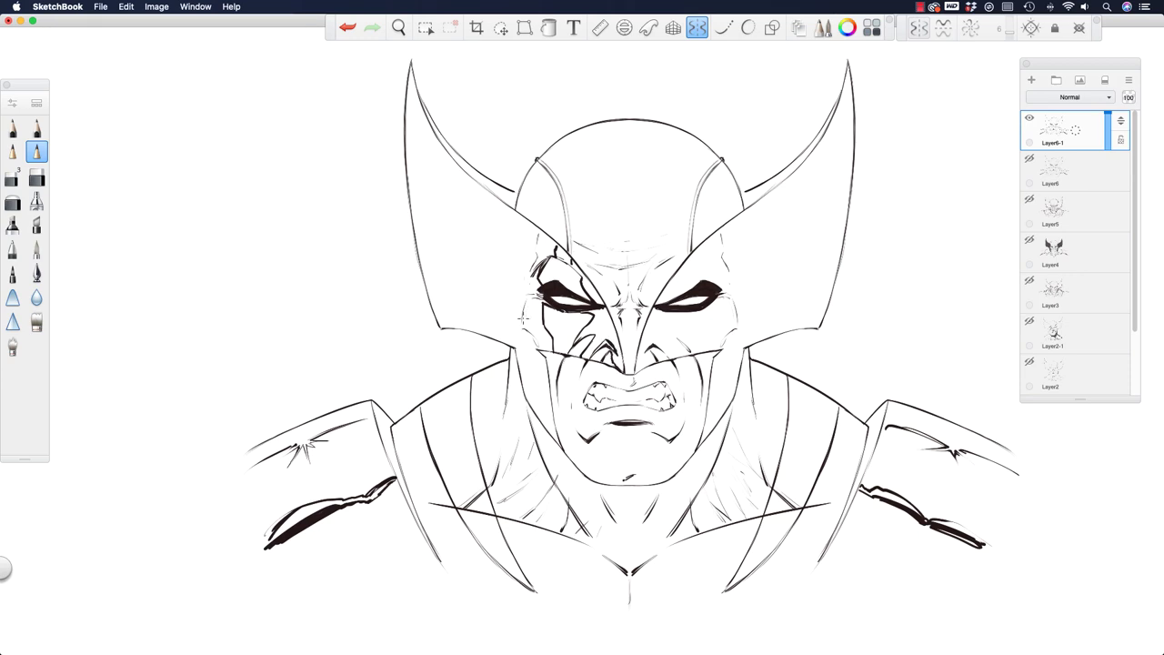
Outline the shadow edge at the left temple, and close the contours of the left ear and side of the face.
{"action": "mouse_move", "coordinate": [525, 320]}
{"action": "left_mouse_down"}
{"action": "mouse_move", "coordinate": [537, 344]}
{"action": "mouse_move", "coordinate": [533, 333]}
{"action": "left_mouse_up"}
{"action": "left_click_drag", "start_coordinate": [412, 71], "coordinate": [419, 98]}
{"action": "mouse_move", "coordinate": [442, 151]}
{"action": "left_mouse_down"}
{"action": "mouse_move", "coordinate": [487, 191]}
{"action": "mouse_move", "coordinate": [464, 174]}
{"action": "mouse_move", "coordinate": [525, 215]}
{"action": "mouse_move", "coordinate": [494, 195]}
{"action": "mouse_move", "coordinate": [527, 218]}
{"action": "left_mouse_up"}
{"action": "mouse_move", "coordinate": [438, 329]}
{"action": "left_mouse_down"}
{"action": "mouse_move", "coordinate": [472, 324]}
{"action": "mouse_move", "coordinate": [482, 340]}
{"action": "mouse_move", "coordinate": [452, 335]}
{"action": "mouse_move", "coordinate": [518, 351]}
{"action": "mouse_move", "coordinate": [525, 400]}
{"action": "left_mouse_up"}
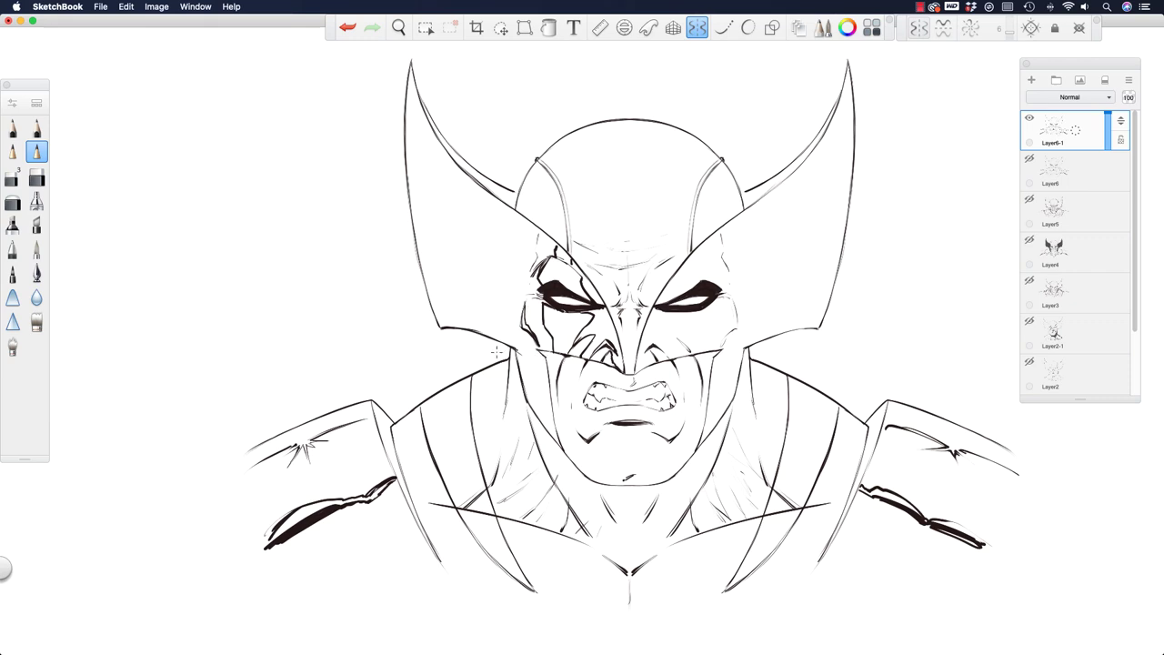
Flood-fill the left ear, the side of the mask and the shadow shapes beside the nose with black.
{"action": "left_click", "coordinate": [547, 29]}
{"action": "left_click", "coordinate": [472, 238]}
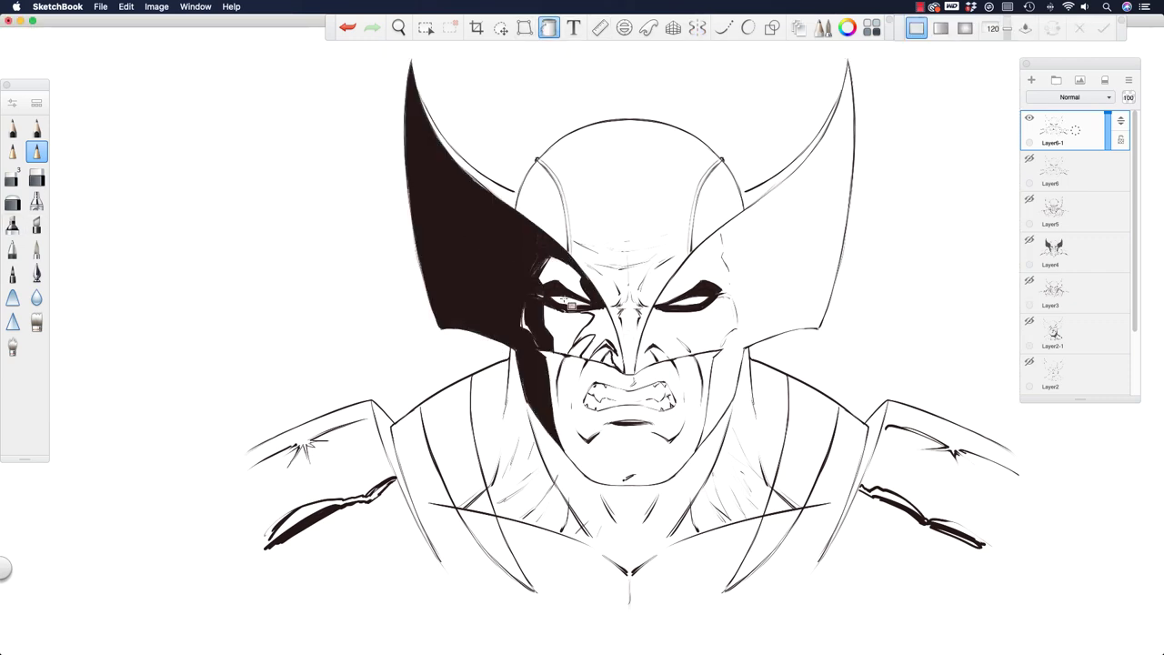
{"action": "left_click", "coordinate": [599, 327]}
{"action": "left_click", "coordinate": [606, 357]}
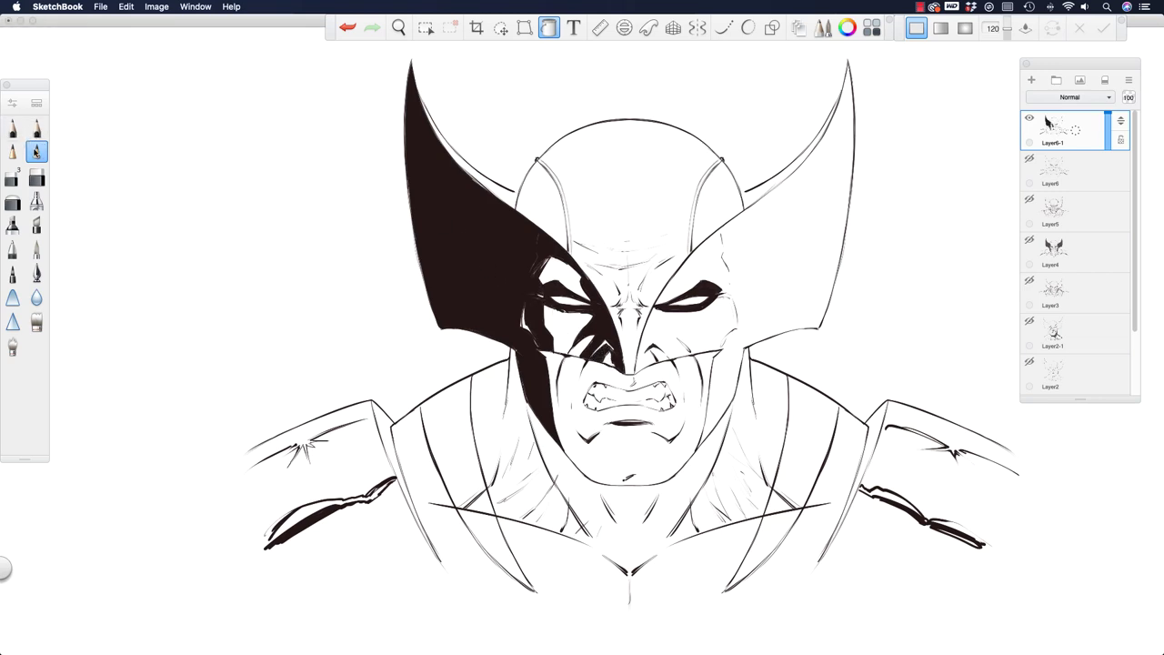
With the inking brush, outline matching jagged shadow shapes around the right eye and down the right cheek.
{"action": "left_click", "coordinate": [35, 151]}
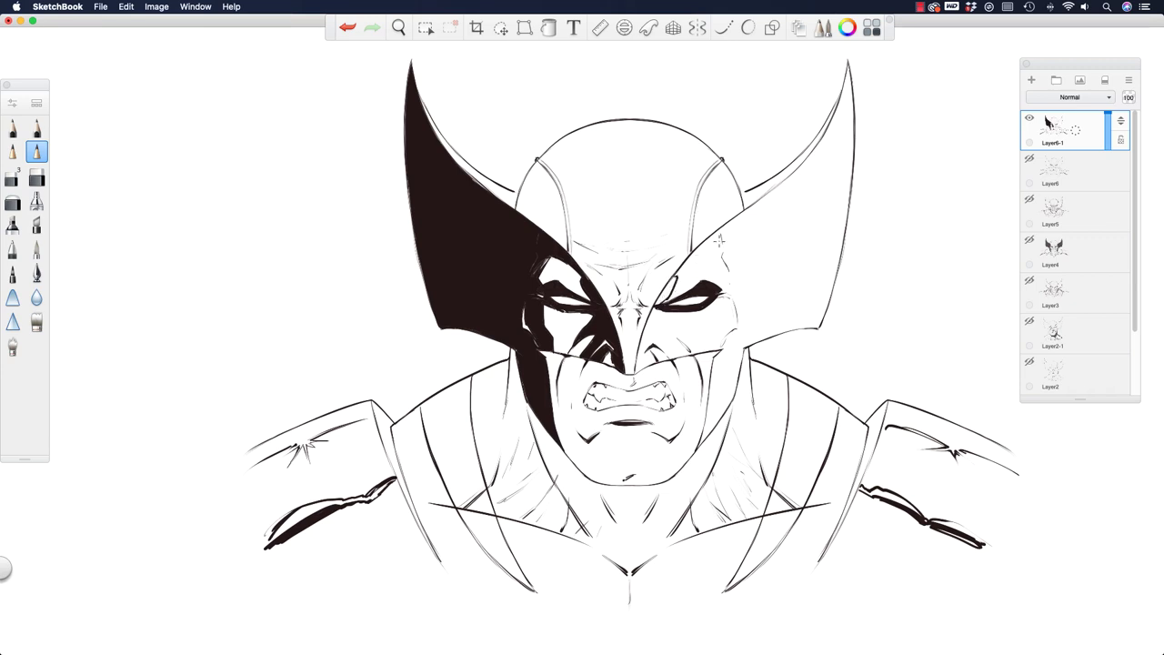
{"action": "left_click_drag", "start_coordinate": [702, 246], "coordinate": [707, 286]}
{"action": "left_click_drag", "start_coordinate": [670, 320], "coordinate": [692, 352]}
{"action": "mouse_move", "coordinate": [714, 300]}
{"action": "left_mouse_down"}
{"action": "mouse_move", "coordinate": [713, 341]}
{"action": "mouse_move", "coordinate": [705, 353]}
{"action": "mouse_move", "coordinate": [714, 324]}
{"action": "mouse_move", "coordinate": [678, 362]}
{"action": "mouse_move", "coordinate": [691, 358]}
{"action": "left_mouse_up"}
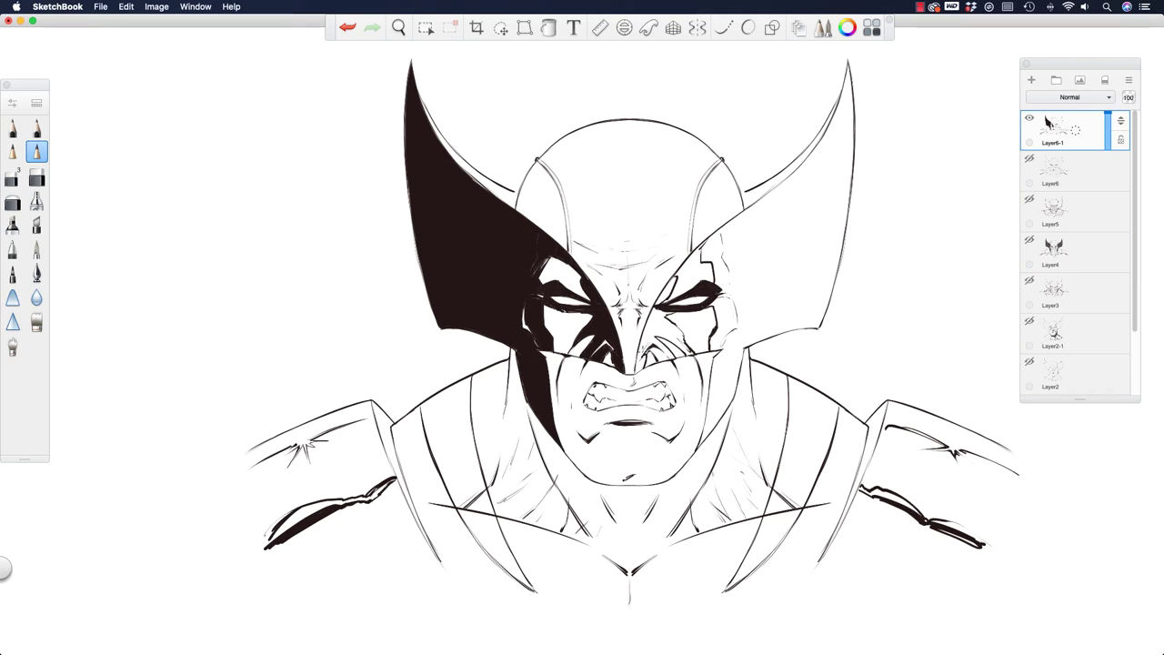
Ink the remaining contour gaps beside the nose, at the right temple and along the right ear's inner edge.
{"action": "left_click_drag", "start_coordinate": [644, 336], "coordinate": [673, 360]}
{"action": "left_click_drag", "start_coordinate": [733, 302], "coordinate": [724, 351]}
{"action": "mouse_move", "coordinate": [835, 102]}
{"action": "left_mouse_down"}
{"action": "mouse_move", "coordinate": [797, 173]}
{"action": "mouse_move", "coordinate": [827, 125]}
{"action": "mouse_move", "coordinate": [782, 184]}
{"action": "mouse_move", "coordinate": [800, 163]}
{"action": "mouse_move", "coordinate": [735, 217]}
{"action": "left_mouse_up"}
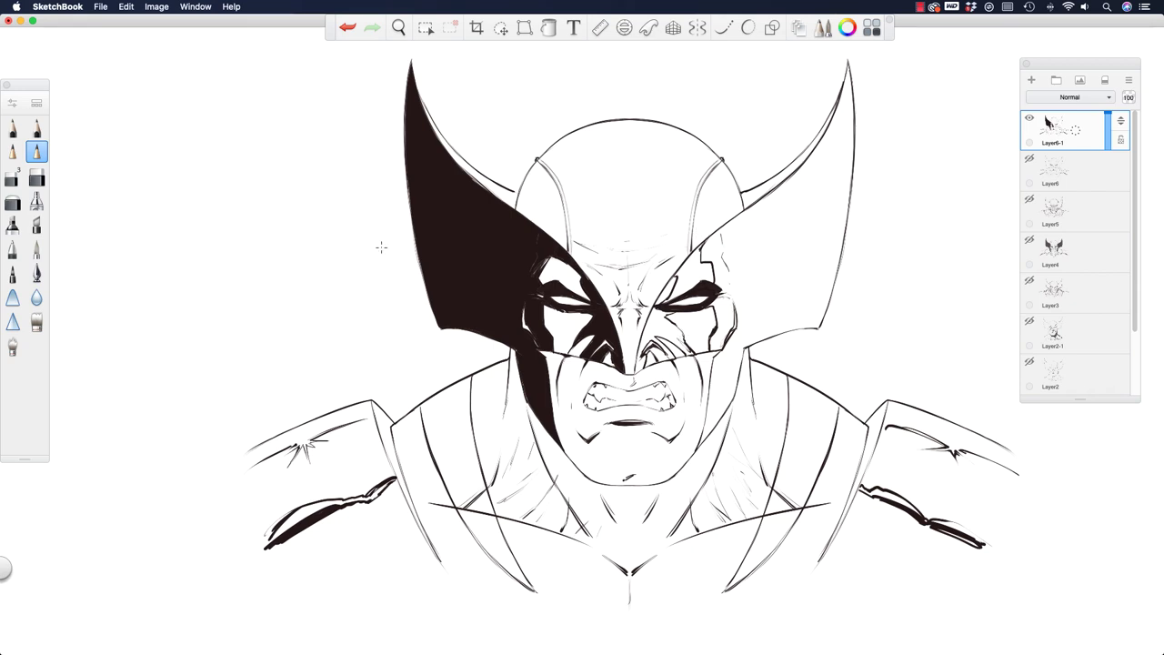
Try to flood-fill the right ear and side of the mask with black, undoing fills that leak beyond the contour.
{"action": "left_click", "coordinate": [548, 27]}
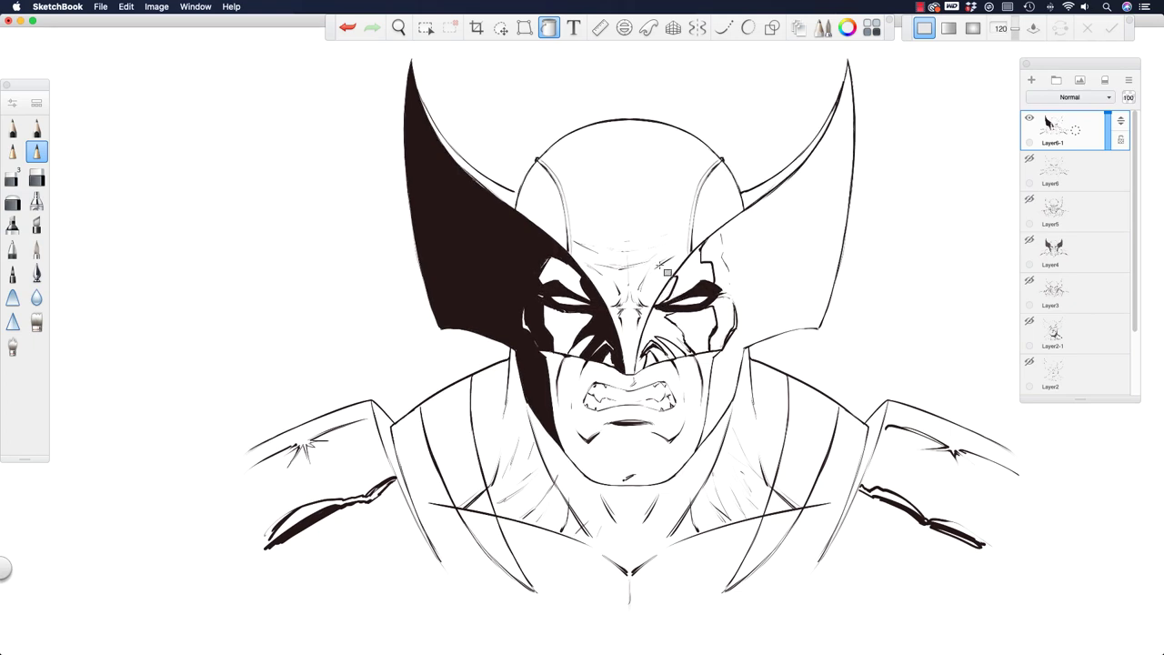
{"action": "left_click", "coordinate": [742, 251]}
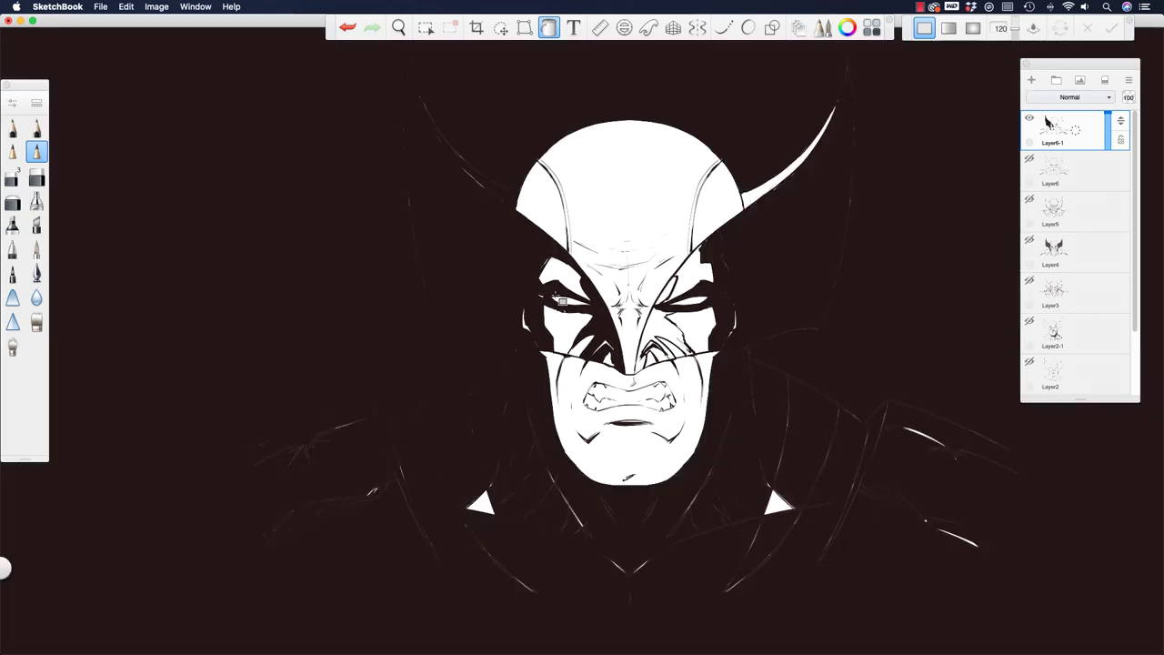
{"action": "key", "text": "super+z"}
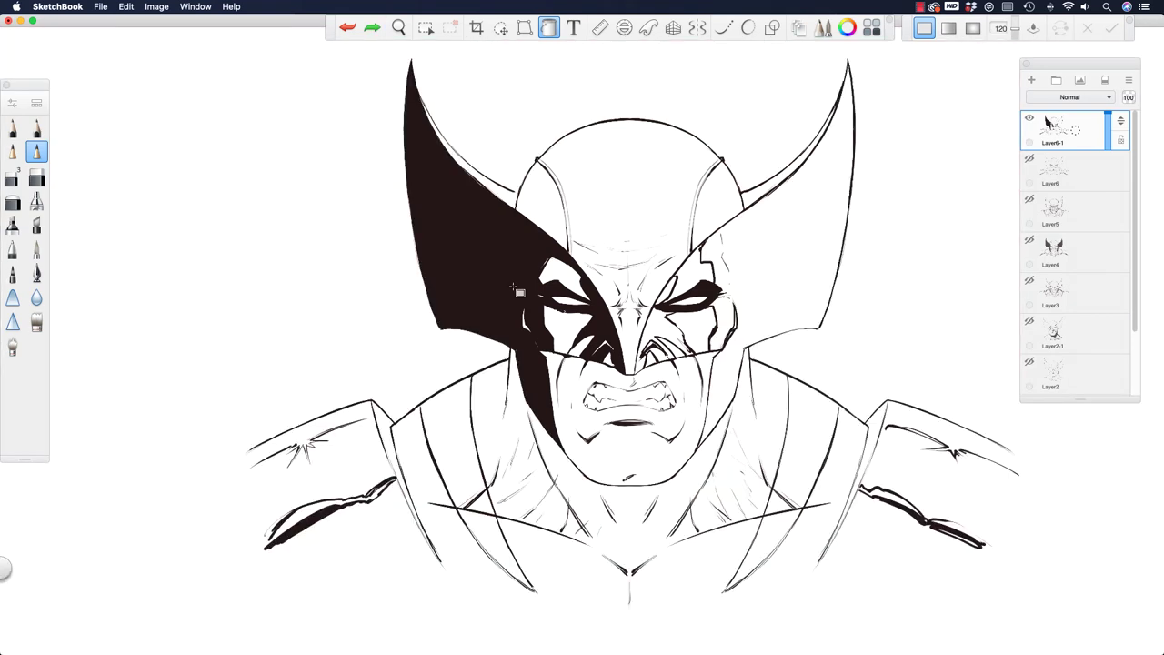
{"action": "left_click", "coordinate": [739, 284]}
{"action": "key", "text": "super+z"}
{"action": "left_click", "coordinate": [530, 244]}
Close the contour along the right side of the nose and flood-fill the shadow shapes between nose and right eye with black.
{"action": "left_click", "coordinate": [36, 151]}
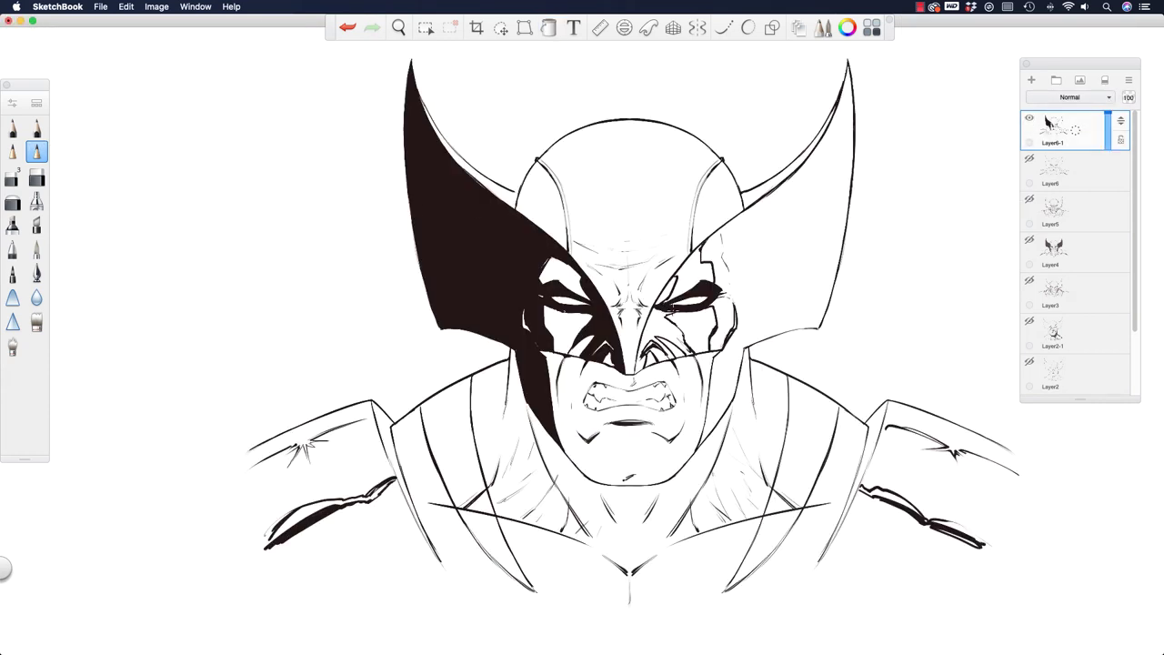
{"action": "left_click_drag", "start_coordinate": [669, 309], "coordinate": [633, 379]}
{"action": "key", "text": "space"}
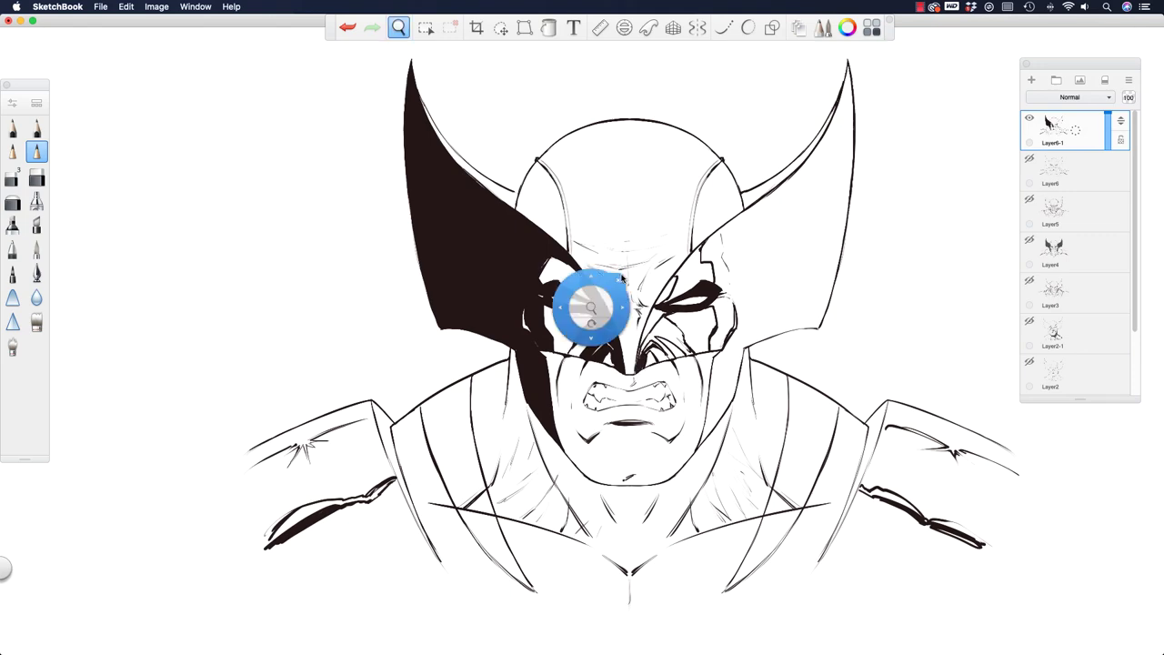
{"action": "left_click_drag", "start_coordinate": [592, 304], "coordinate": [614, 253]}
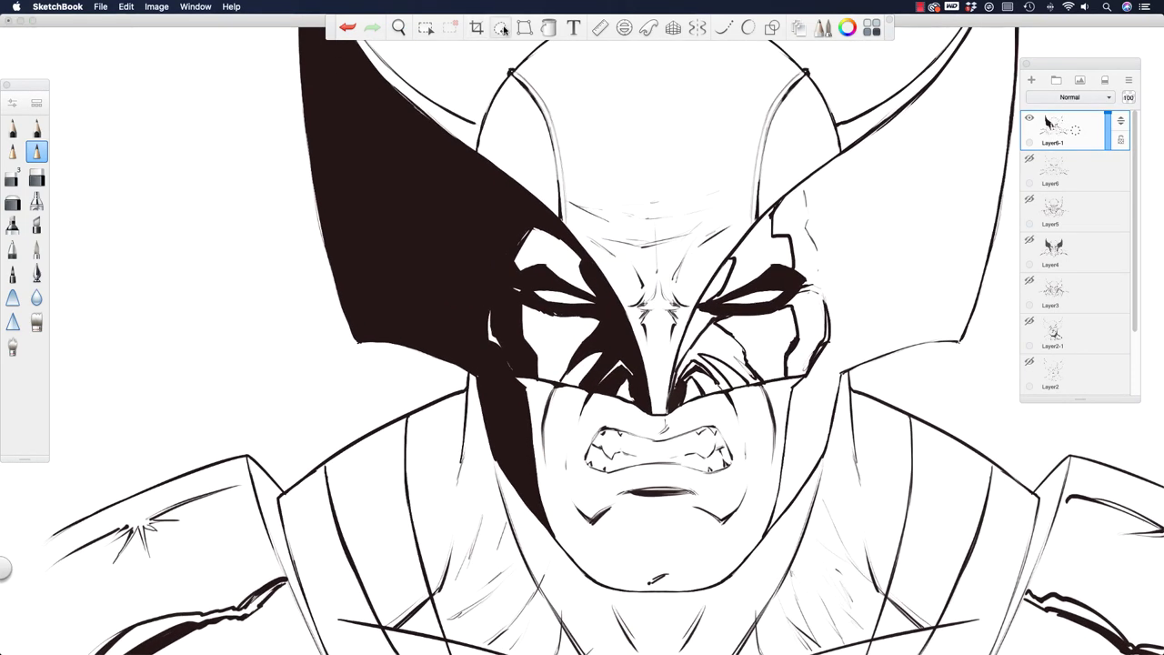
{"action": "left_click", "coordinate": [548, 28]}
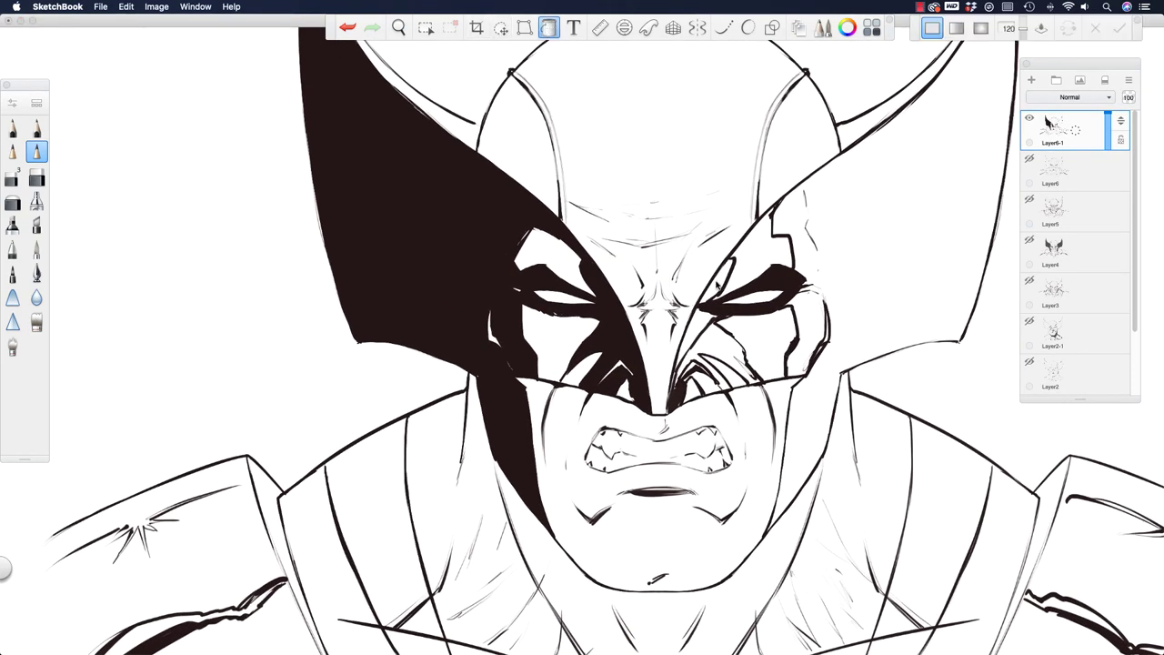
{"action": "left_click", "coordinate": [719, 283]}
{"action": "left_click", "coordinate": [699, 362]}
{"action": "left_click", "coordinate": [698, 364]}
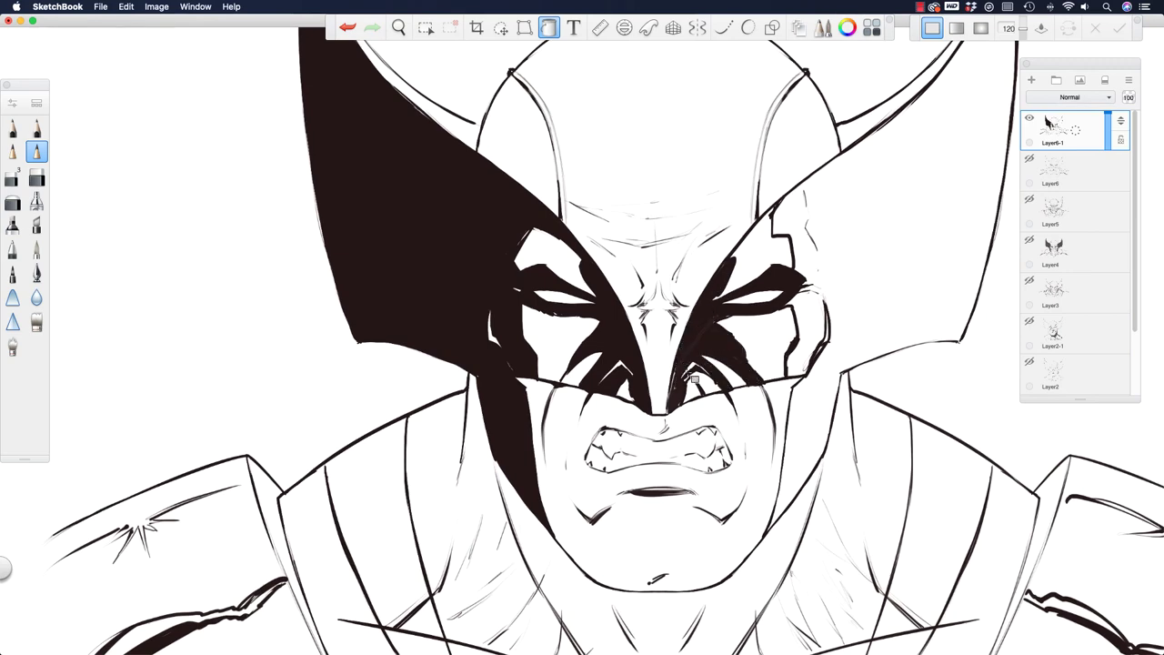
Close the right ear's lower edge, draw a dividing line across the ear, and flood-fill the ear and right side of the mask black.
{"action": "left_click", "coordinate": [802, 305]}
{"action": "key", "text": "super+z"}
{"action": "key", "text": "space"}
{"action": "left_click_drag", "start_coordinate": [584, 306], "coordinate": [453, 387]}
{"action": "left_click_drag", "start_coordinate": [443, 332], "coordinate": [459, 354]}
{"action": "left_click", "coordinate": [38, 153]}
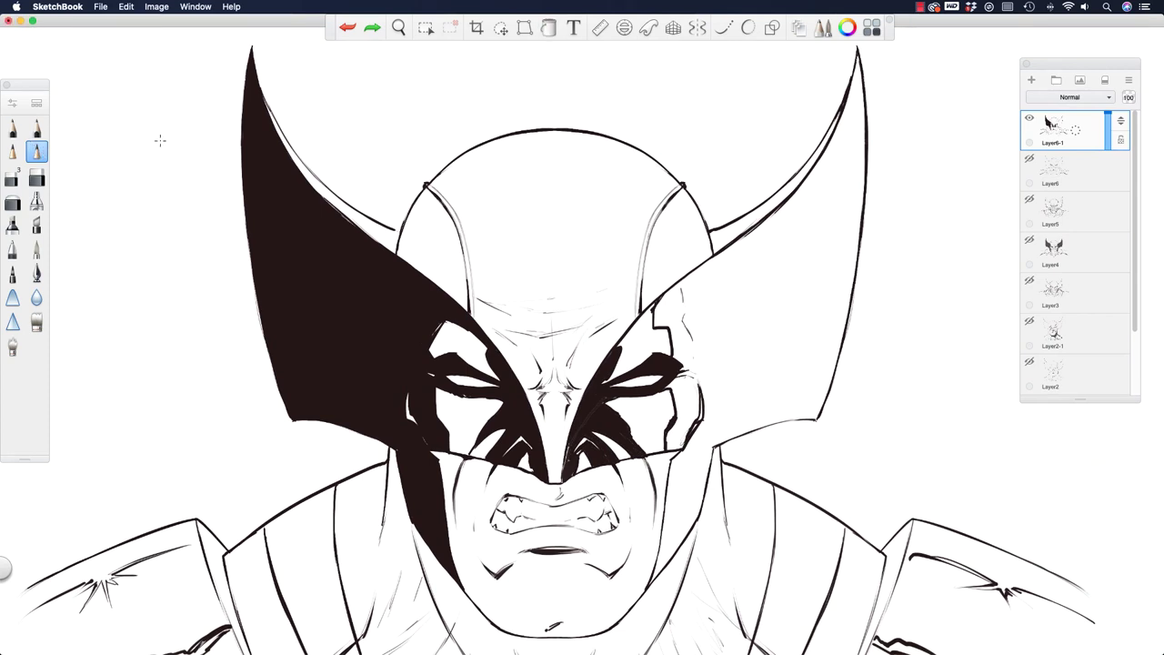
{"action": "mouse_move", "coordinate": [804, 419]}
{"action": "left_mouse_down"}
{"action": "mouse_move", "coordinate": [817, 419]}
{"action": "mouse_move", "coordinate": [766, 422]}
{"action": "mouse_move", "coordinate": [718, 445]}
{"action": "left_mouse_up"}
{"action": "left_click_drag", "start_coordinate": [744, 236], "coordinate": [753, 429]}
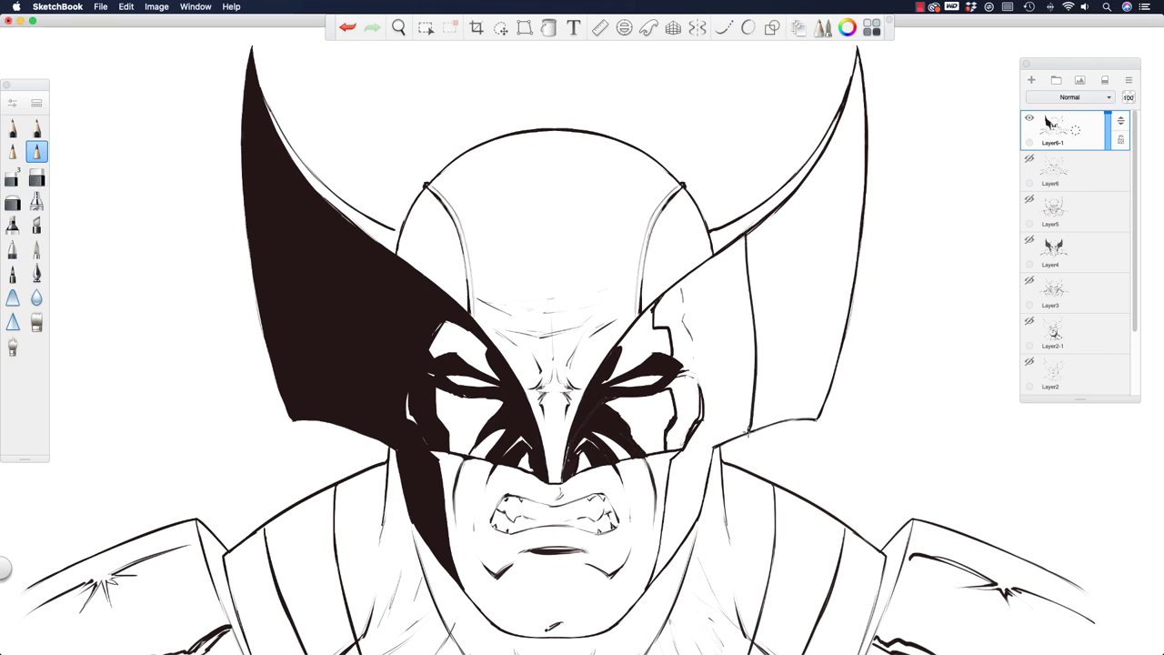
{"action": "left_click", "coordinate": [549, 27]}
{"action": "left_click", "coordinate": [777, 237]}
{"action": "left_click", "coordinate": [677, 340]}
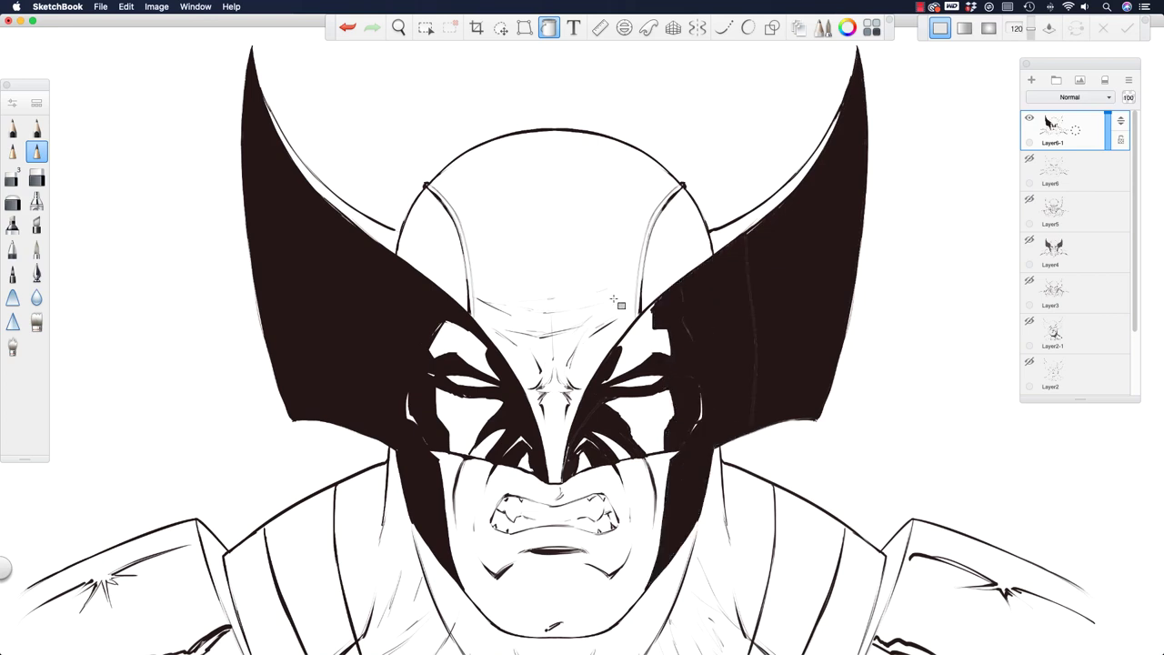
Touch up the seam in the right ear's black, and outline and fill the narrow strip along its inner edge.
{"action": "left_click", "coordinate": [38, 146]}
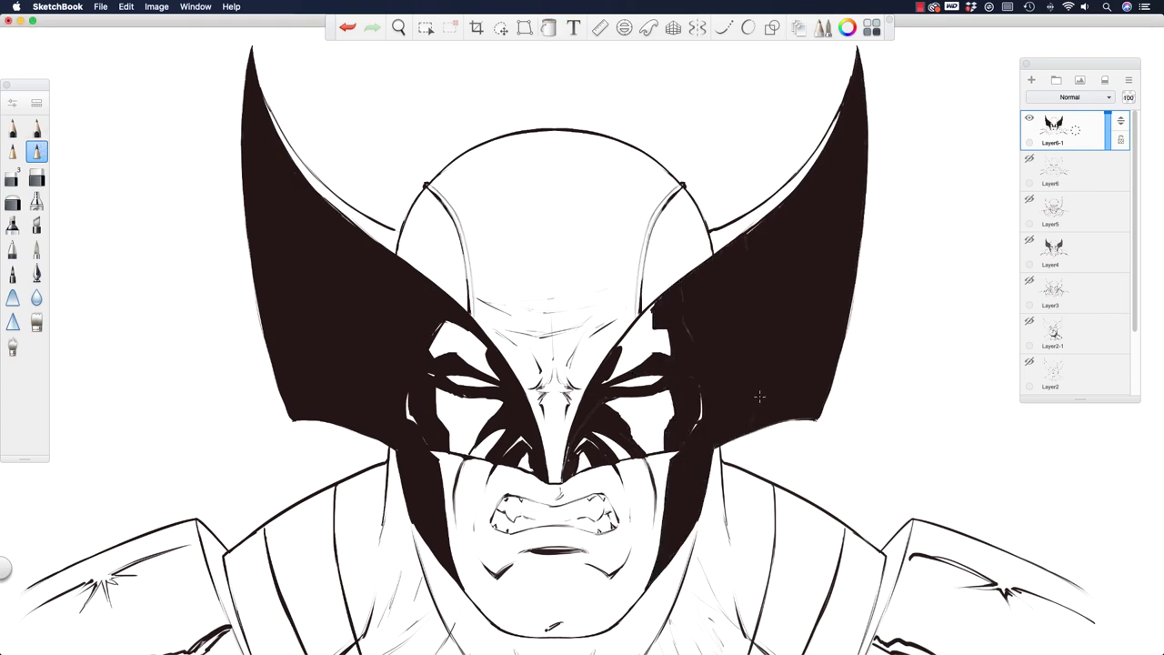
{"action": "left_click_drag", "start_coordinate": [755, 228], "coordinate": [746, 239]}
{"action": "key", "text": "space"}
{"action": "mouse_move", "coordinate": [529, 315]}
{"action": "left_mouse_down"}
{"action": "mouse_move", "coordinate": [427, 301]}
{"action": "mouse_move", "coordinate": [523, 318]}
{"action": "mouse_move", "coordinate": [600, 287]}
{"action": "left_mouse_up"}
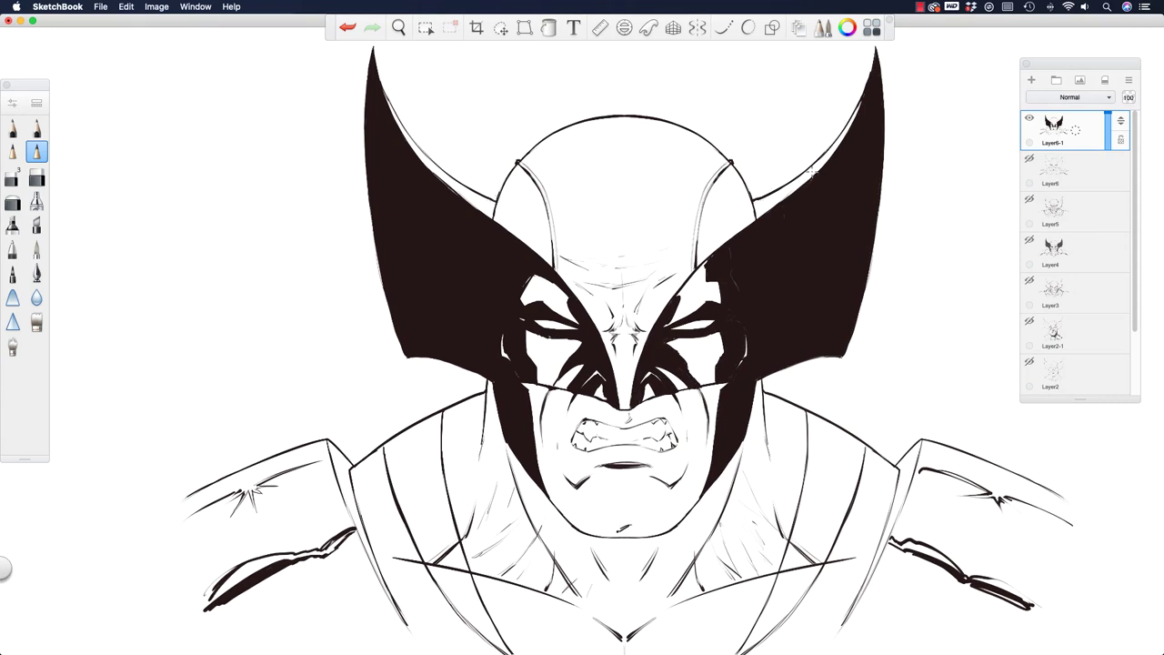
{"action": "mouse_move", "coordinate": [793, 197]}
{"action": "left_mouse_down"}
{"action": "mouse_move", "coordinate": [860, 104]}
{"action": "mouse_move", "coordinate": [762, 210]}
{"action": "left_mouse_up"}
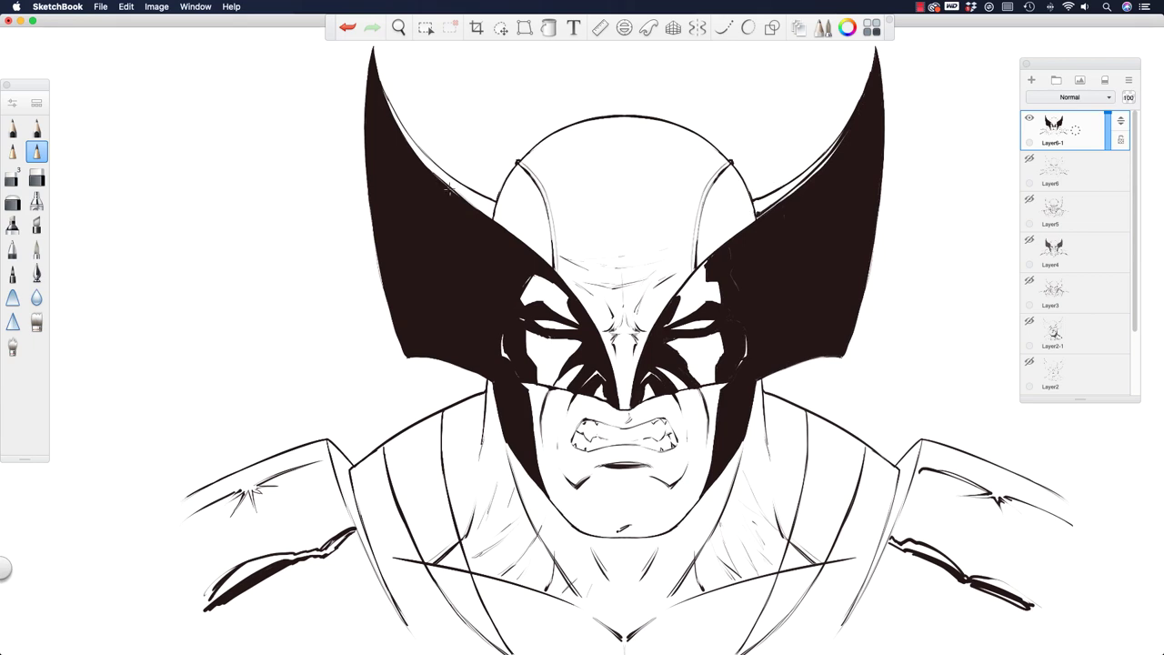
{"action": "left_click_drag", "start_coordinate": [448, 188], "coordinate": [429, 173]}
{"action": "left_click", "coordinate": [548, 27]}
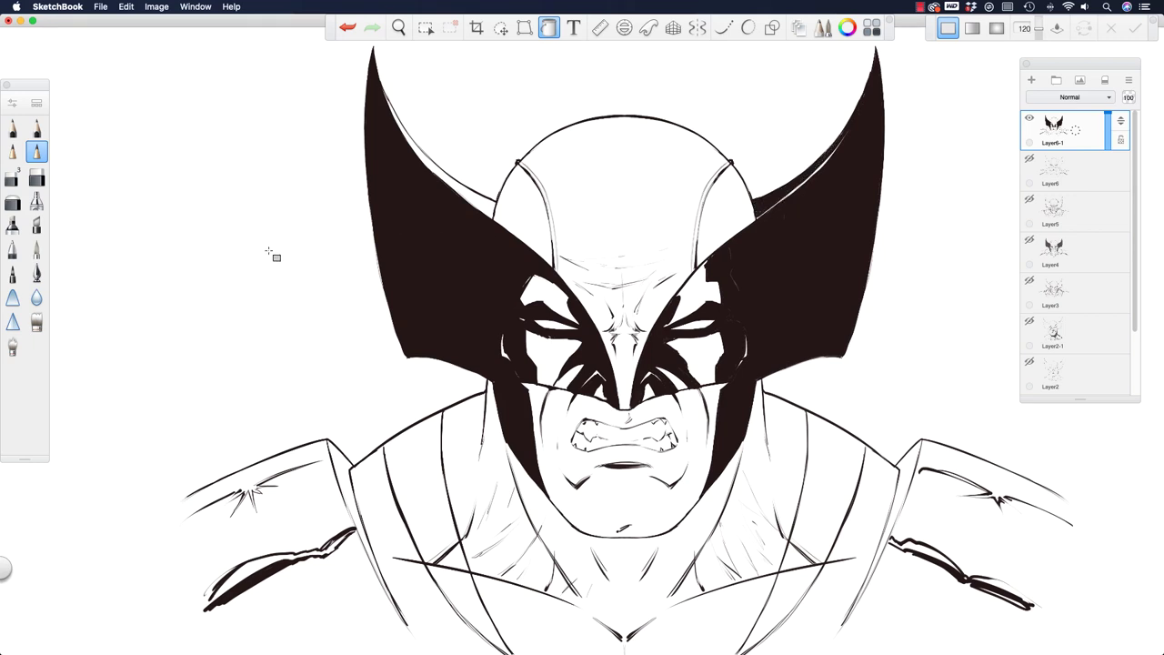
Outline the narrow strip along the left ear's inner edge and flood-fill it with black.
{"action": "left_click", "coordinate": [39, 152]}
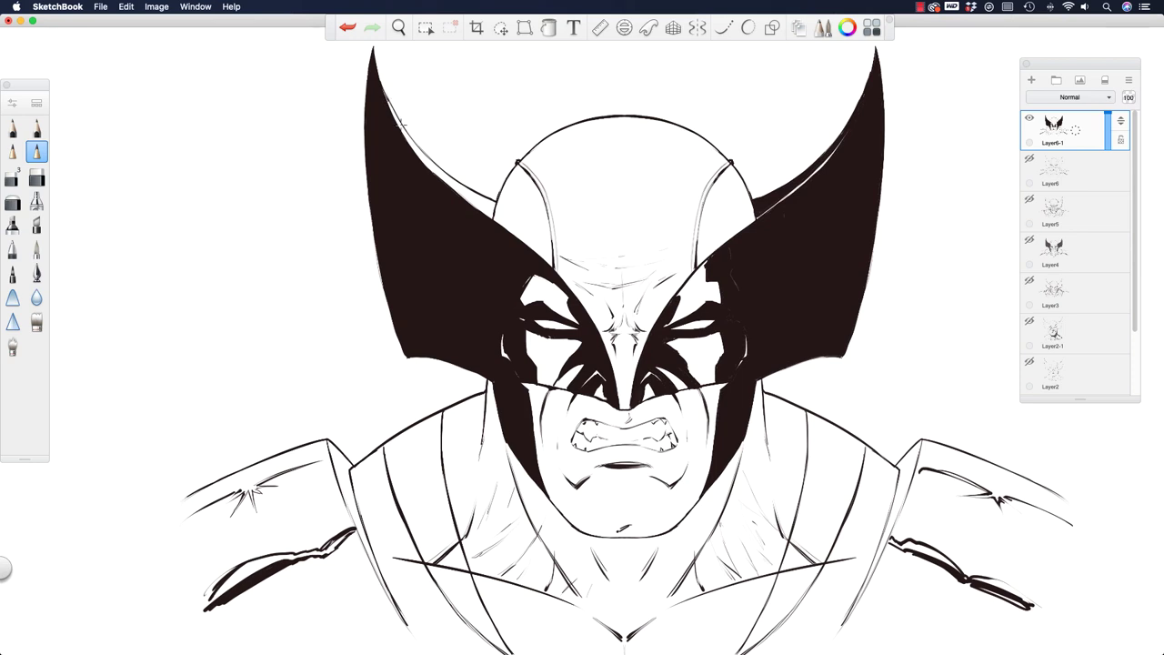
{"action": "mouse_move", "coordinate": [402, 122]}
{"action": "left_mouse_down"}
{"action": "mouse_move", "coordinate": [423, 156]}
{"action": "mouse_move", "coordinate": [400, 122]}
{"action": "mouse_move", "coordinate": [450, 179]}
{"action": "mouse_move", "coordinate": [395, 121]}
{"action": "mouse_move", "coordinate": [491, 215]}
{"action": "left_mouse_up"}
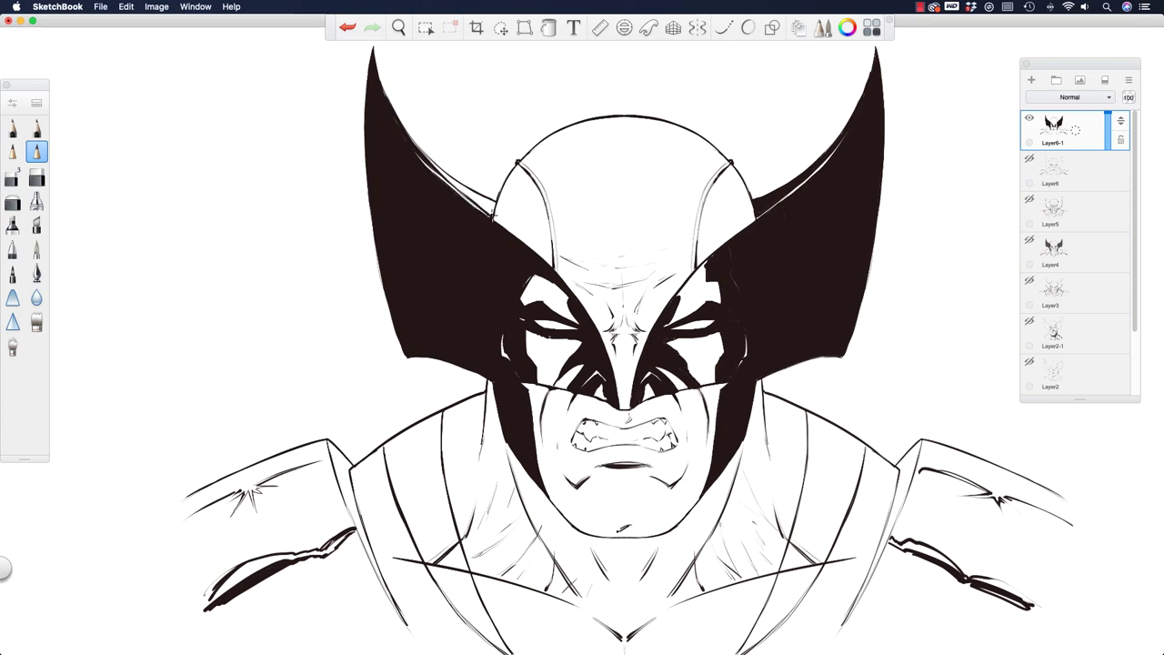
{"action": "left_click", "coordinate": [548, 30]}
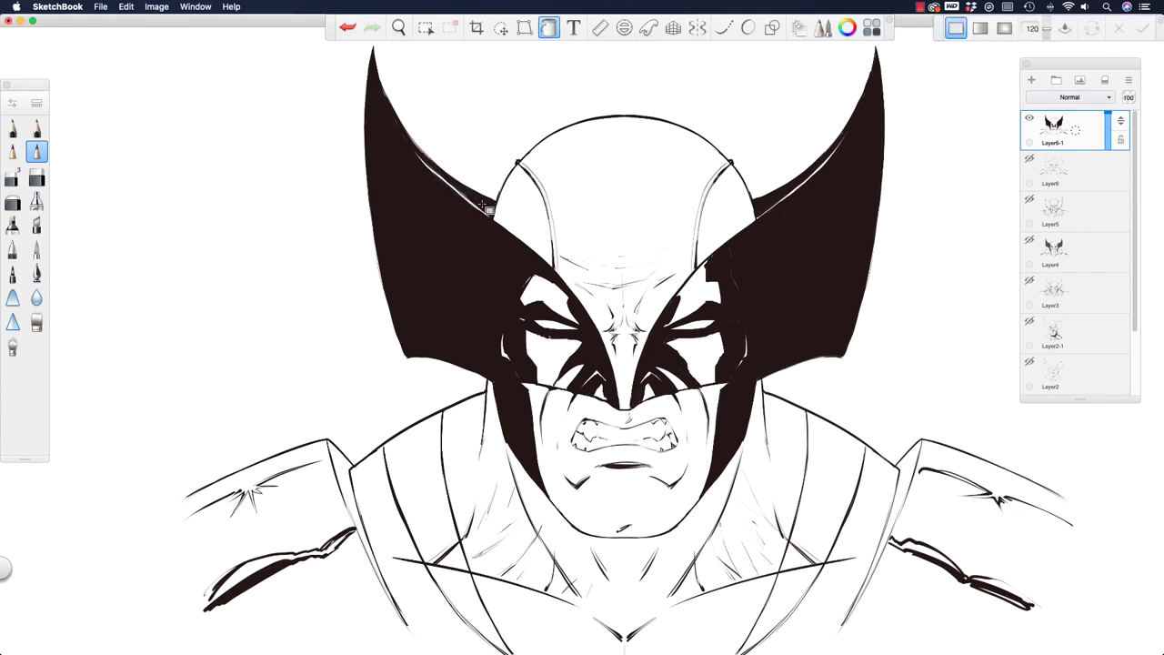
Add thin white edge lines in the black beside both eyes and touch up the shadow next to the nose.
{"action": "left_click", "coordinate": [41, 151]}
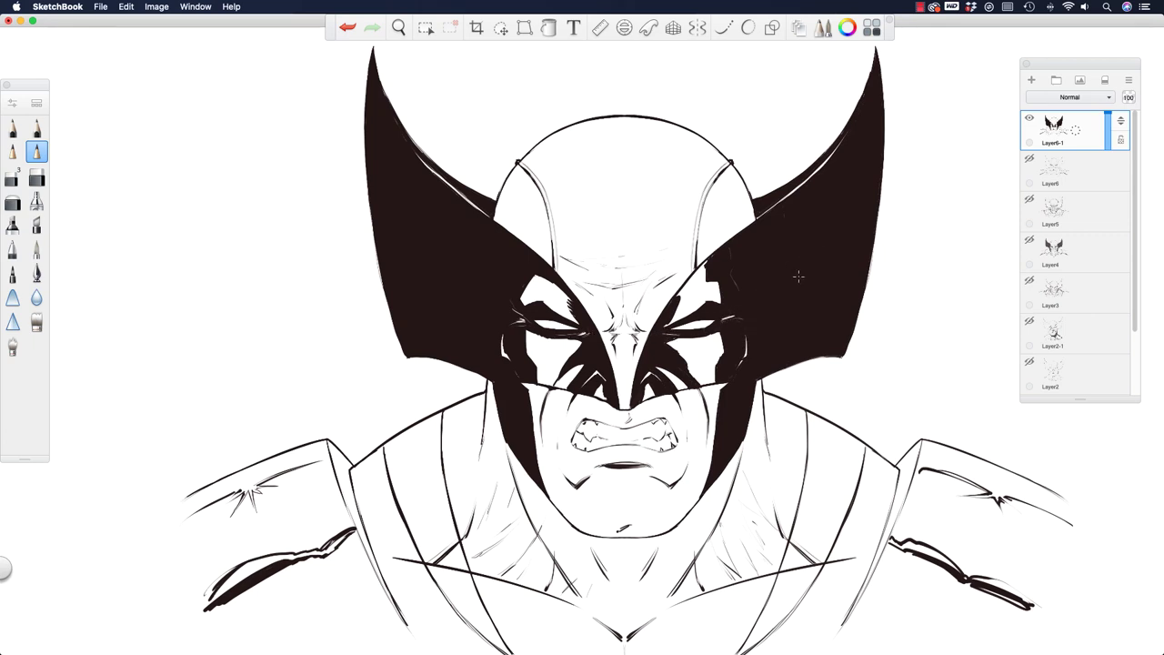
{"action": "left_click_drag", "start_coordinate": [729, 318], "coordinate": [725, 320]}
{"action": "key", "text": "super+z"}
{"action": "left_click_drag", "start_coordinate": [510, 264], "coordinate": [517, 277]}
{"action": "left_click_drag", "start_coordinate": [569, 392], "coordinate": [565, 387]}
Rotate the canvas sideways and strengthen the curved outline of the mask's crown.
{"action": "key", "text": "space"}
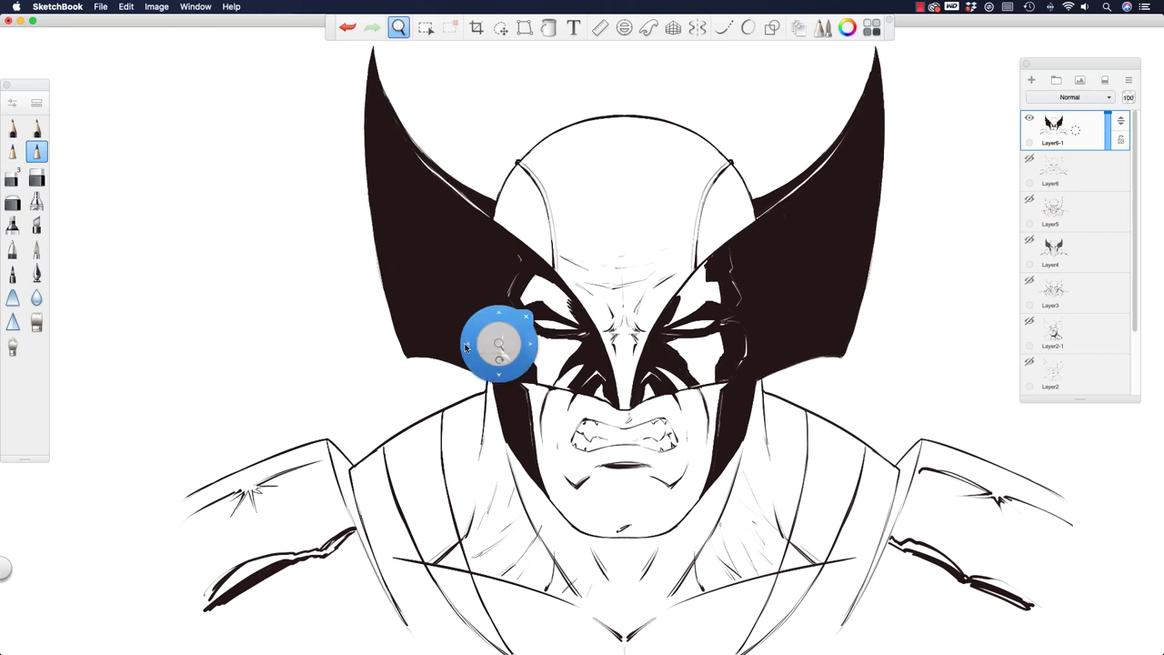
{"action": "mouse_move", "coordinate": [491, 338]}
{"action": "left_mouse_down"}
{"action": "mouse_move", "coordinate": [431, 340]}
{"action": "mouse_move", "coordinate": [456, 342]}
{"action": "left_mouse_up"}
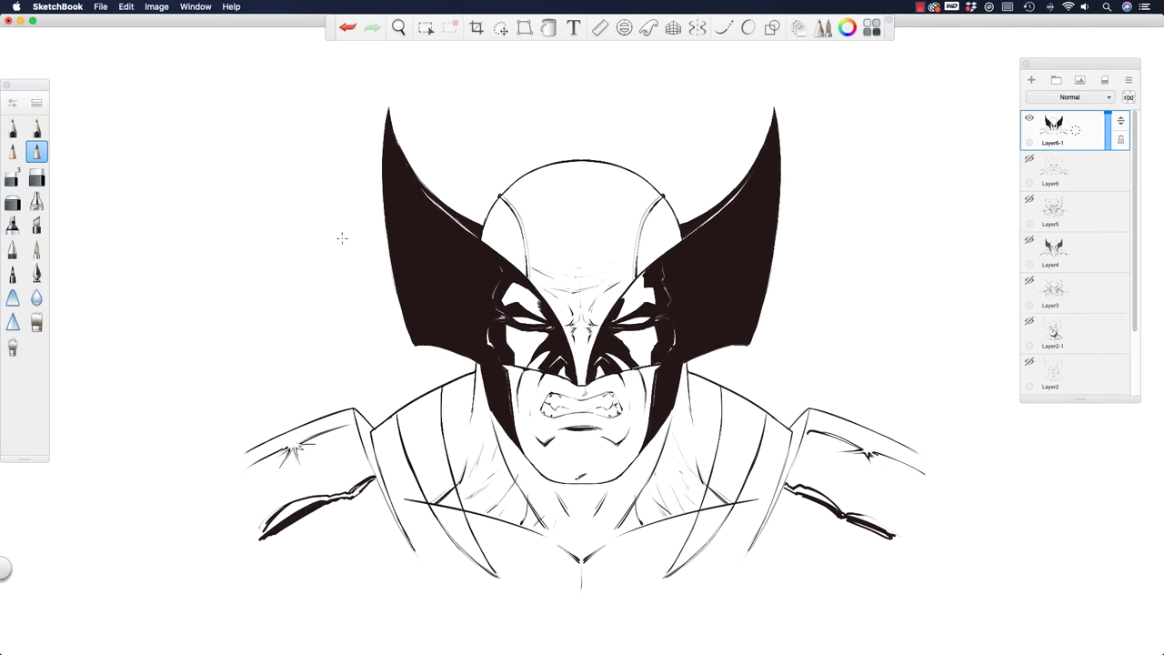
{"action": "key", "text": "space"}
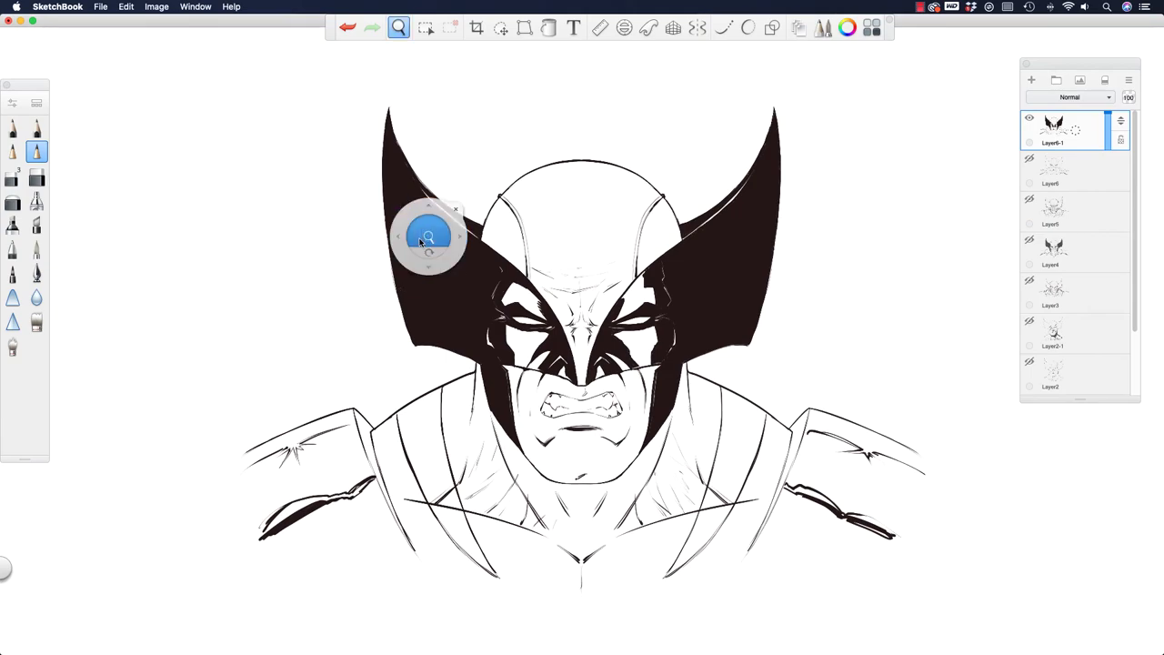
{"action": "mouse_move", "coordinate": [420, 239]}
{"action": "left_mouse_down"}
{"action": "mouse_move", "coordinate": [442, 203]}
{"action": "mouse_move", "coordinate": [574, 187]}
{"action": "mouse_move", "coordinate": [634, 223]}
{"action": "mouse_move", "coordinate": [683, 227]}
{"action": "mouse_move", "coordinate": [690, 150]}
{"action": "left_mouse_up"}
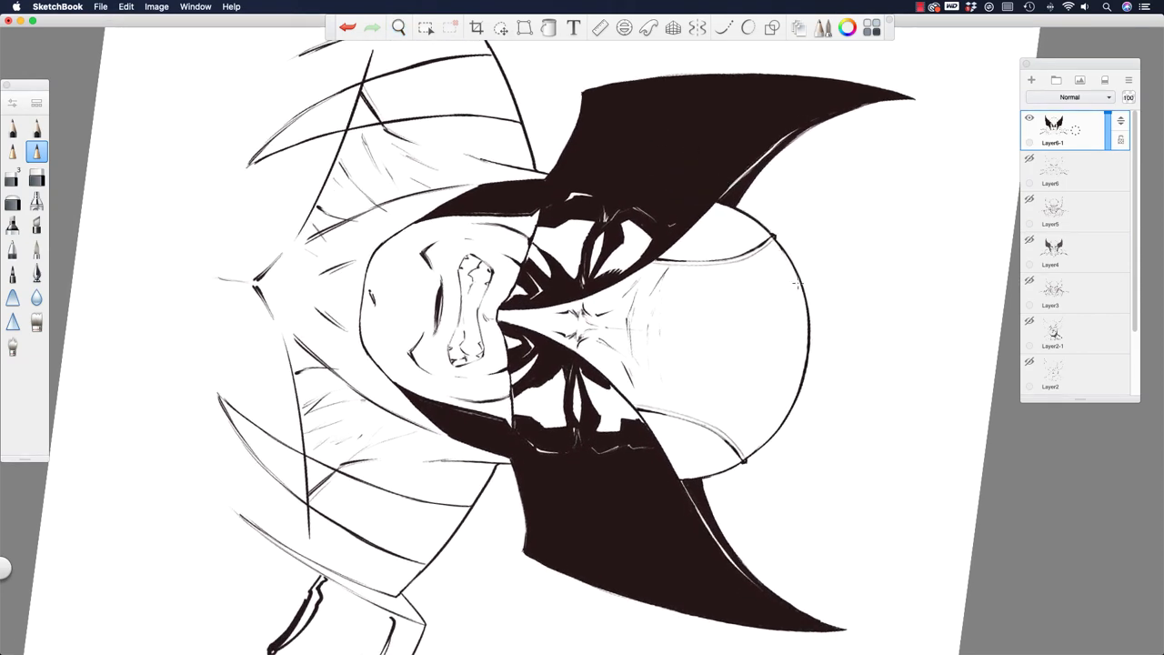
{"action": "mouse_move", "coordinate": [776, 240]}
{"action": "left_mouse_down"}
{"action": "mouse_move", "coordinate": [804, 327]}
{"action": "mouse_move", "coordinate": [806, 298]}
{"action": "left_mouse_up"}
{"action": "mouse_move", "coordinate": [809, 345]}
{"action": "left_mouse_down"}
{"action": "mouse_move", "coordinate": [721, 475]}
{"action": "mouse_move", "coordinate": [626, 324]}
{"action": "mouse_move", "coordinate": [581, 342]}
{"action": "mouse_move", "coordinate": [580, 278]}
{"action": "left_mouse_up"}
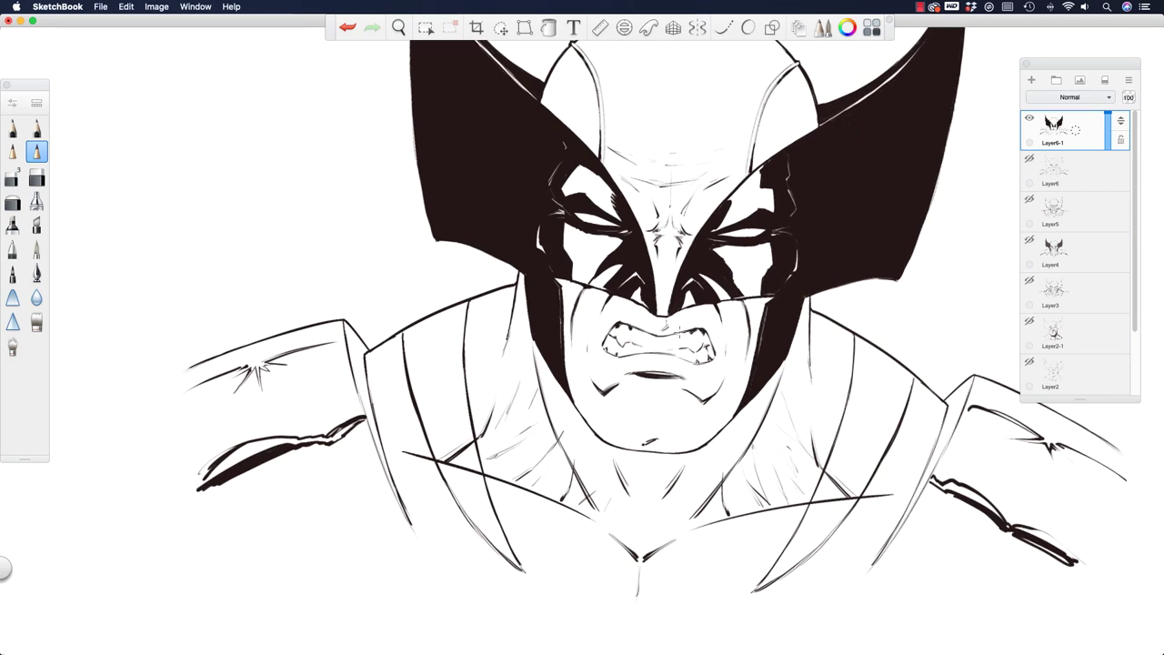
Blacken the underside of the nose, and outline and flood-fill a shadow beneath the chin and along the right side of the neck.
{"action": "left_click_drag", "start_coordinate": [644, 309], "coordinate": [675, 321]}
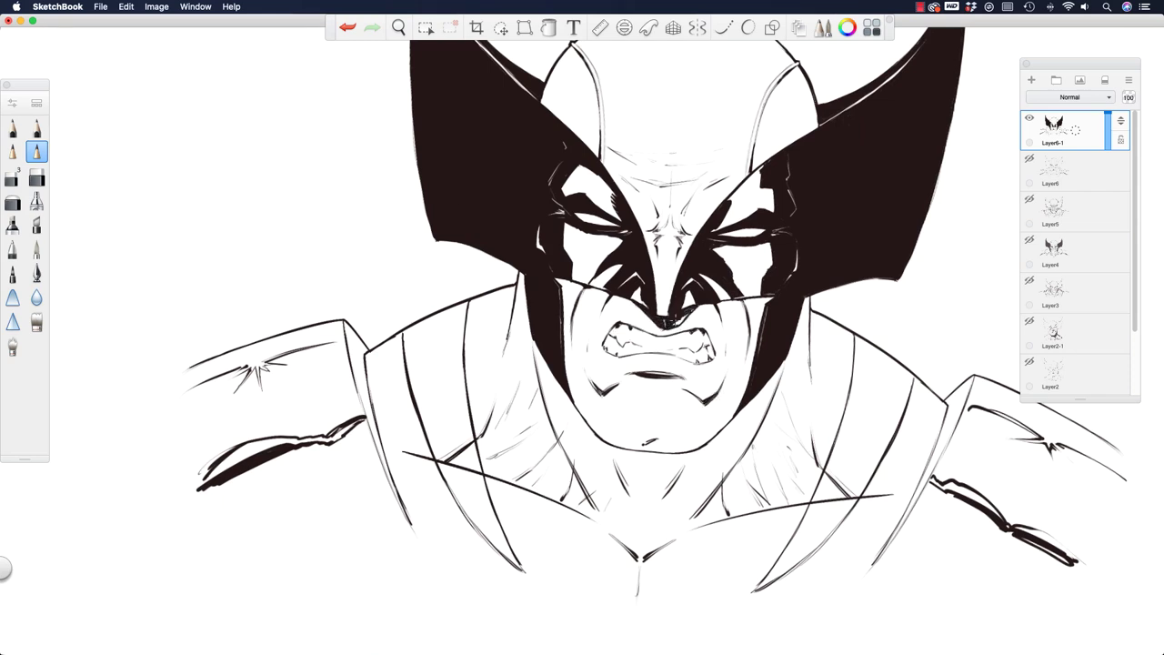
{"action": "mouse_move", "coordinate": [556, 382]}
{"action": "left_mouse_down"}
{"action": "mouse_move", "coordinate": [641, 502]}
{"action": "mouse_move", "coordinate": [800, 366]}
{"action": "left_mouse_up"}
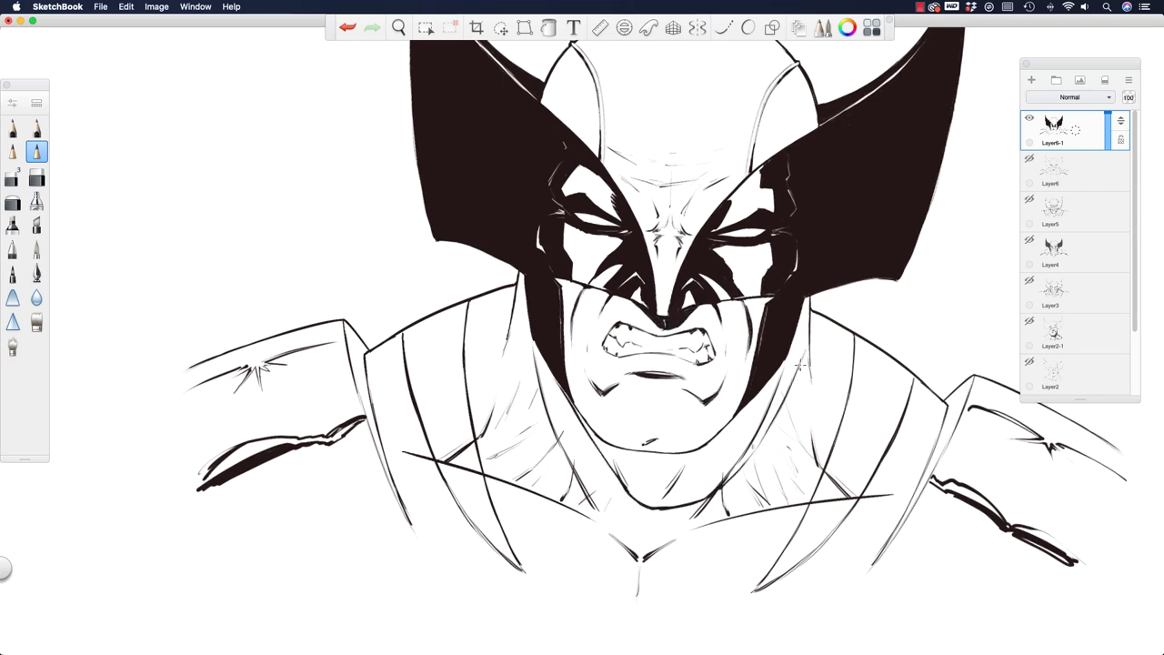
{"action": "left_click_drag", "start_coordinate": [829, 327], "coordinate": [789, 389]}
{"action": "left_click_drag", "start_coordinate": [776, 415], "coordinate": [727, 482]}
{"action": "left_click_drag", "start_coordinate": [777, 382], "coordinate": [717, 487]}
{"action": "mouse_move", "coordinate": [809, 299]}
{"action": "left_mouse_down"}
{"action": "mouse_move", "coordinate": [805, 351]}
{"action": "mouse_move", "coordinate": [811, 326]}
{"action": "left_mouse_up"}
{"action": "key", "text": "g"}
{"action": "left_click", "coordinate": [673, 477]}
Show Layer6 beneath the current ink layer.
{"action": "mouse_move", "coordinate": [582, 364]}
{"action": "left_mouse_down"}
{"action": "mouse_move", "coordinate": [519, 361]}
{"action": "mouse_move", "coordinate": [521, 372]}
{"action": "left_mouse_up"}
{"action": "mouse_move", "coordinate": [1107, 117]}
{"action": "left_mouse_down"}
{"action": "mouse_move", "coordinate": [1106, 135]}
{"action": "mouse_move", "coordinate": [1107, 112]}
{"action": "left_mouse_up"}
{"action": "left_click", "coordinate": [1029, 158]}
{"action": "scroll", "coordinate": [558, 339], "scroll_direction": "up", "scroll_amount": 2}
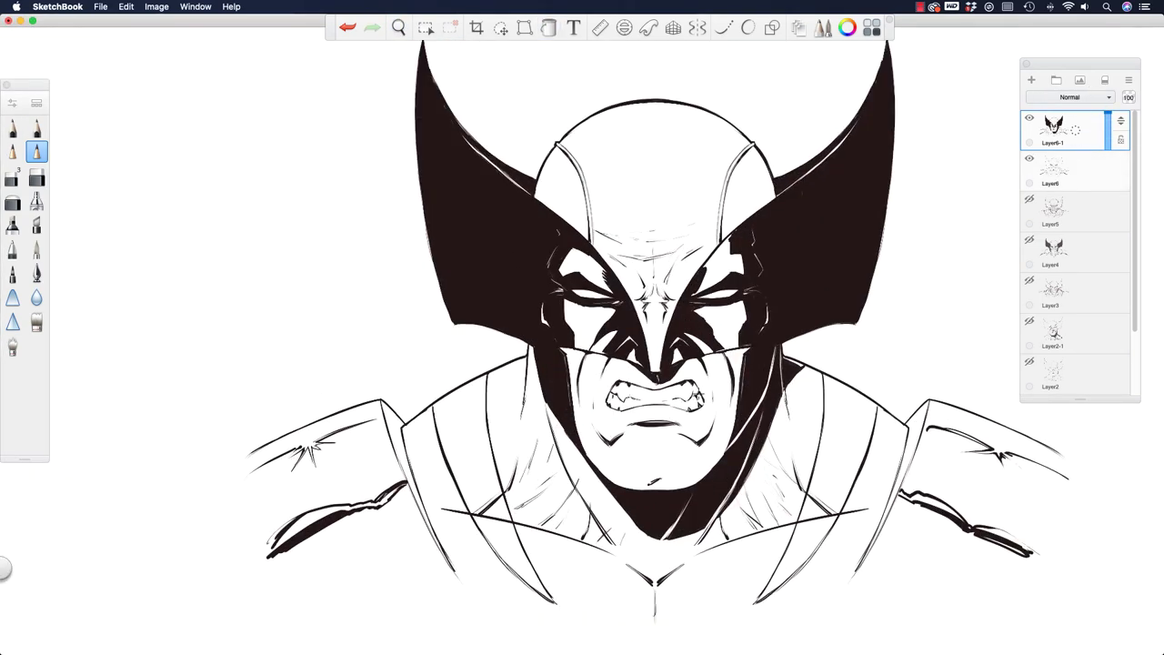
Strengthen the teeth and the right strap outline, and ink black wedges and crease lines on the neck and collar.
{"action": "key", "text": "super+z"}
{"action": "left_click_drag", "start_coordinate": [609, 388], "coordinate": [617, 399]}
{"action": "left_click_drag", "start_coordinate": [832, 529], "coordinate": [754, 602]}
{"action": "left_click_drag", "start_coordinate": [798, 520], "coordinate": [837, 498]}
{"action": "left_click_drag", "start_coordinate": [505, 506], "coordinate": [441, 514]}
{"action": "mouse_move", "coordinate": [521, 449]}
{"action": "left_mouse_down"}
{"action": "mouse_move", "coordinate": [502, 489]}
{"action": "mouse_move", "coordinate": [531, 495]}
{"action": "left_mouse_up"}
{"action": "left_click_drag", "start_coordinate": [578, 489], "coordinate": [545, 525]}
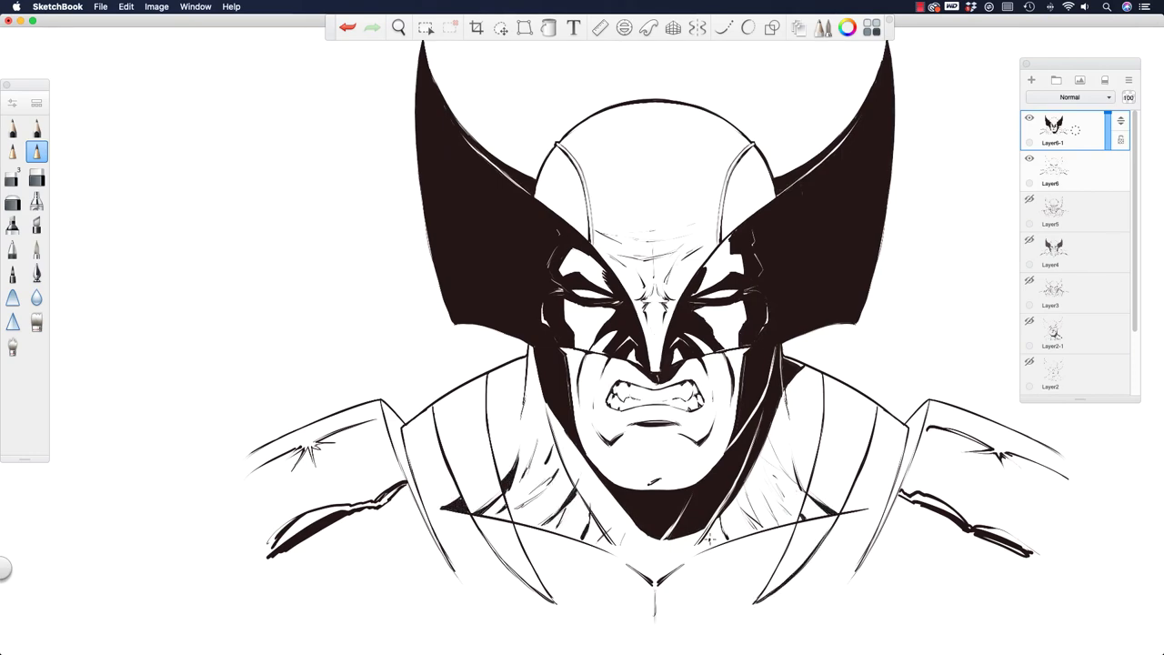
On the new duplicate layer, ink tapered muscle hatching down the left side of the neck.
{"action": "scroll", "coordinate": [498, 347], "scroll_direction": "down", "scroll_amount": 2}
{"action": "scroll", "coordinate": [542, 352], "scroll_direction": "up", "scroll_amount": 2}
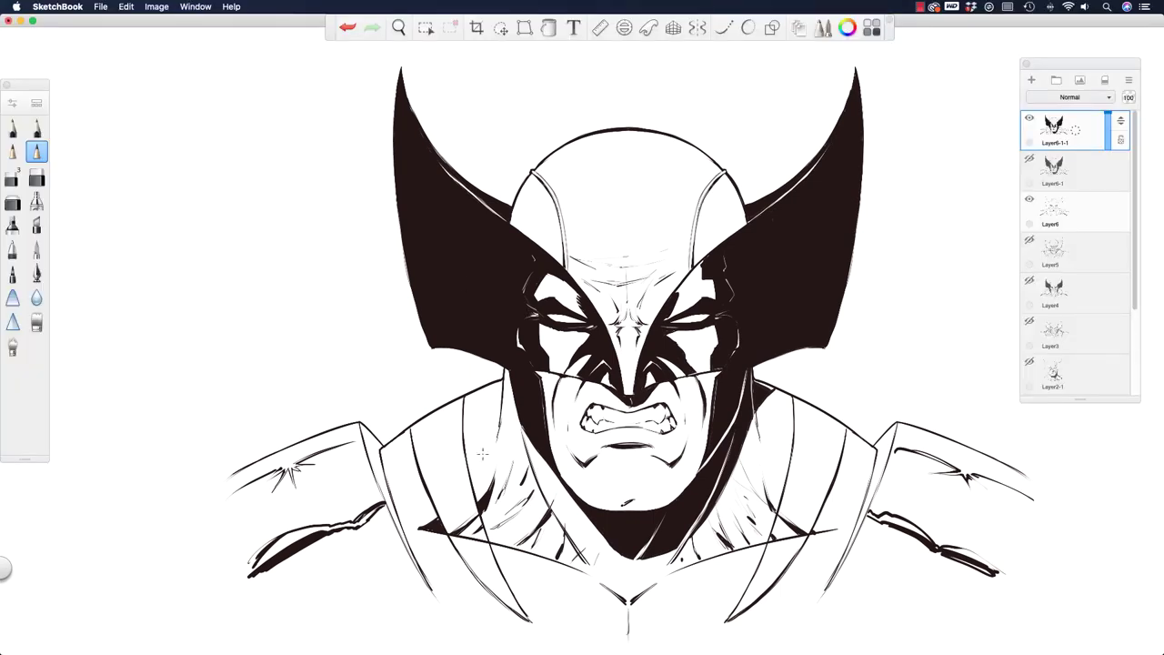
{"action": "left_click_drag", "start_coordinate": [494, 465], "coordinate": [476, 500]}
{"action": "left_click_drag", "start_coordinate": [518, 516], "coordinate": [500, 540]}
{"action": "left_click_drag", "start_coordinate": [534, 493], "coordinate": [524, 509]}
{"action": "left_click_drag", "start_coordinate": [542, 498], "coordinate": [502, 521]}
{"action": "mouse_move", "coordinate": [544, 518]}
{"action": "left_mouse_down"}
{"action": "mouse_move", "coordinate": [524, 538]}
{"action": "mouse_move", "coordinate": [524, 564]}
{"action": "left_mouse_up"}
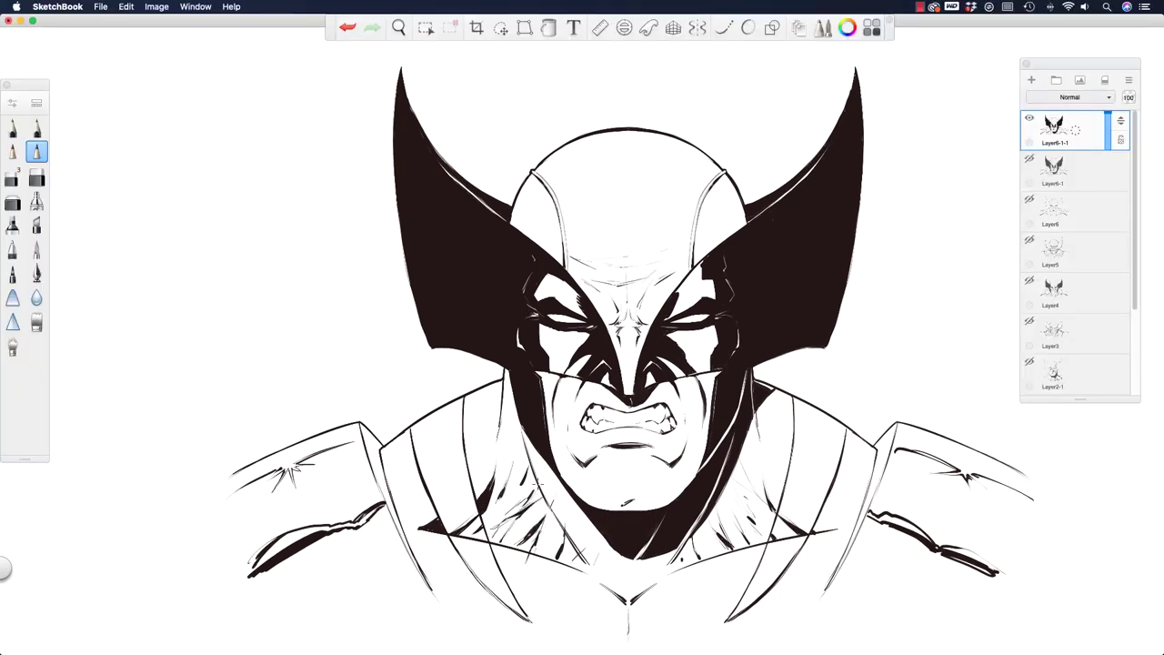
Hatch the upper ends of the shoulder straps and add shading strokes on the neck and beside the chin.
{"action": "left_click_drag", "start_coordinate": [796, 406], "coordinate": [804, 420]}
{"action": "left_click_drag", "start_coordinate": [458, 408], "coordinate": [413, 442]}
{"action": "left_click_drag", "start_coordinate": [503, 400], "coordinate": [499, 437]}
{"action": "left_click_drag", "start_coordinate": [682, 483], "coordinate": [666, 509]}
{"action": "left_click_drag", "start_coordinate": [571, 480], "coordinate": [587, 504]}
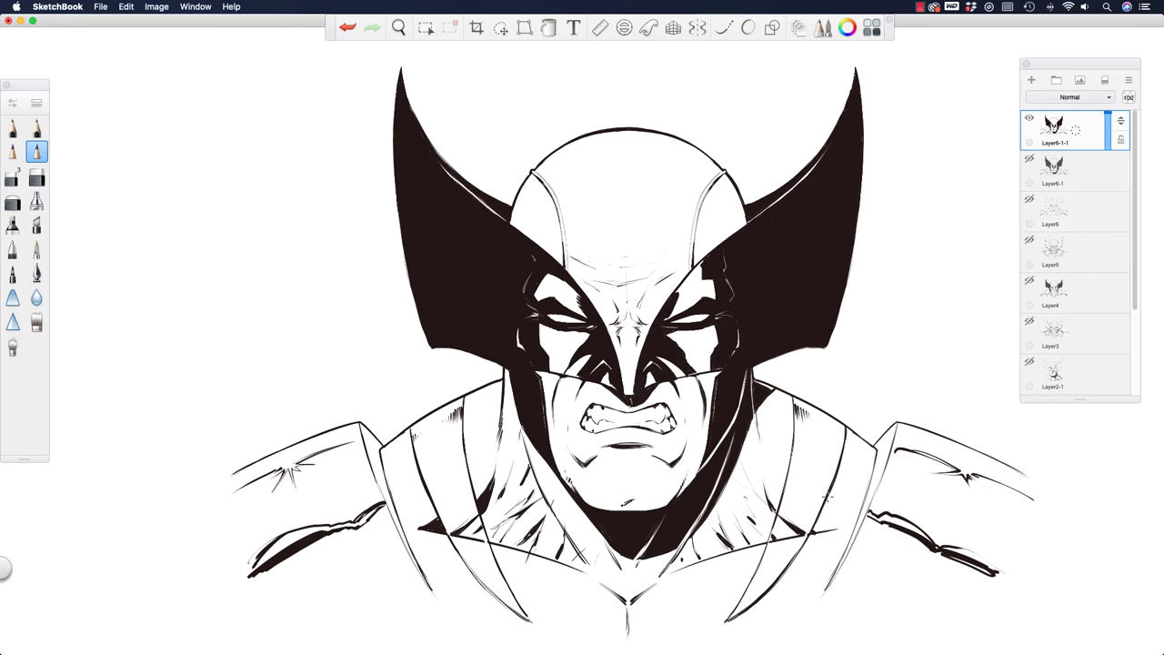
Build up the tapered crease and tendon strokes on both sides of the neck above the collar.
{"action": "left_click_drag", "start_coordinate": [533, 503], "coordinate": [555, 491]}
{"action": "mouse_move", "coordinate": [570, 528]}
{"action": "left_mouse_down"}
{"action": "mouse_move", "coordinate": [549, 562]}
{"action": "mouse_move", "coordinate": [562, 546]}
{"action": "left_mouse_up"}
{"action": "left_click_drag", "start_coordinate": [682, 537], "coordinate": [706, 571]}
{"action": "left_click_drag", "start_coordinate": [711, 500], "coordinate": [729, 517]}
{"action": "left_click_drag", "start_coordinate": [553, 489], "coordinate": [506, 520]}
{"action": "left_click_drag", "start_coordinate": [547, 494], "coordinate": [525, 522]}
{"action": "left_click_drag", "start_coordinate": [518, 531], "coordinate": [500, 542]}
Cross-hatch white lines through the black shadow under the chin and refine the right neck shadow.
{"action": "left_click_drag", "start_coordinate": [602, 517], "coordinate": [589, 535]}
{"action": "left_click_drag", "start_coordinate": [660, 535], "coordinate": [642, 559]}
{"action": "left_click_drag", "start_coordinate": [689, 516], "coordinate": [659, 554]}
{"action": "left_click_drag", "start_coordinate": [653, 533], "coordinate": [621, 555]}
{"action": "left_click_drag", "start_coordinate": [678, 533], "coordinate": [624, 556]}
{"action": "left_click_drag", "start_coordinate": [691, 510], "coordinate": [618, 549]}
{"action": "key", "text": "super+z"}
{"action": "left_click_drag", "start_coordinate": [753, 400], "coordinate": [758, 447]}
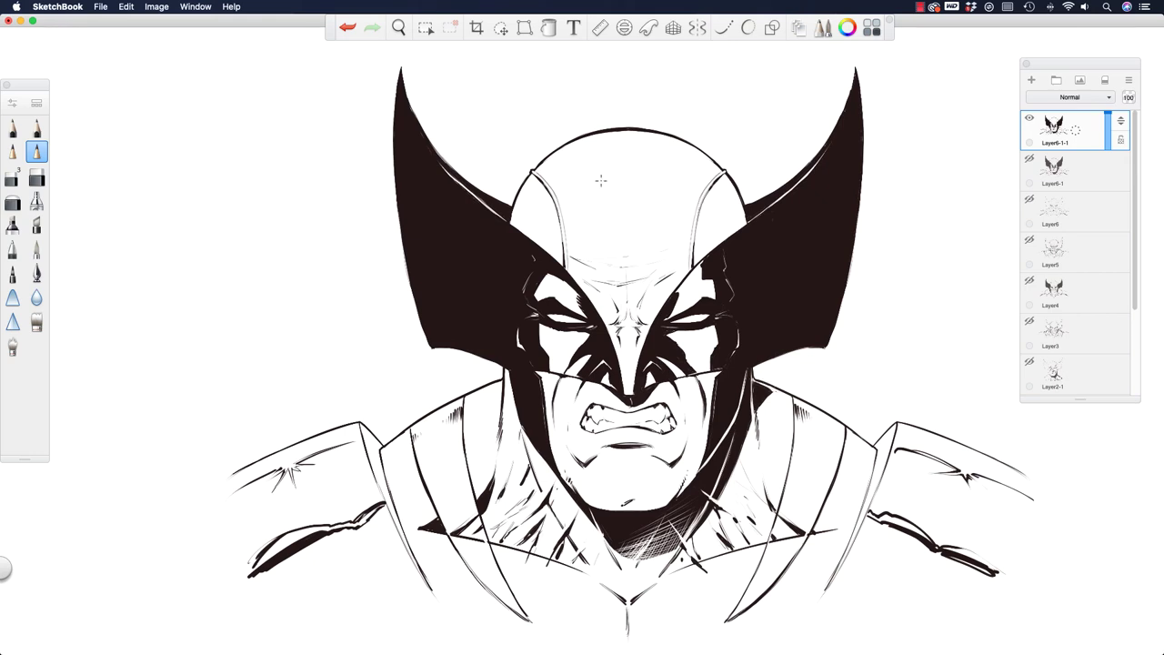
Try white diagonal hatching along the inner part of the right ear, and undo it.
{"action": "left_click_drag", "start_coordinate": [819, 162], "coordinate": [797, 195]}
{"action": "left_click_drag", "start_coordinate": [820, 173], "coordinate": [791, 211]}
{"action": "left_click_drag", "start_coordinate": [814, 194], "coordinate": [791, 236]}
{"action": "left_click_drag", "start_coordinate": [822, 162], "coordinate": [797, 202]}
{"action": "left_click_drag", "start_coordinate": [816, 187], "coordinate": [793, 234]}
{"action": "key", "text": "super+z"}
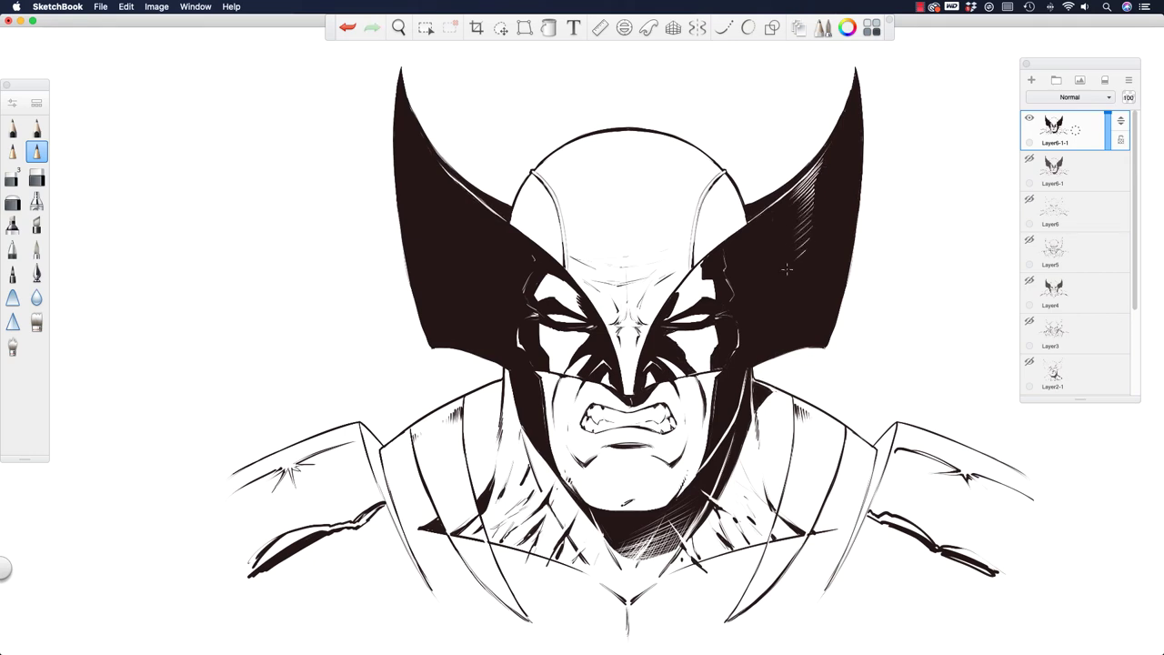
{"action": "key", "text": "super+z"}
{"action": "key", "text": "super+z"}
{"action": "key", "text": "super+z"}
Add further tapered muscle strokes to the right side of the neck and reinforce those on the left.
{"action": "mouse_move", "coordinate": [715, 505]}
{"action": "left_mouse_down"}
{"action": "mouse_move", "coordinate": [740, 522]}
{"action": "mouse_move", "coordinate": [699, 568]}
{"action": "left_mouse_up"}
{"action": "left_click_drag", "start_coordinate": [760, 494], "coordinate": [739, 528]}
{"action": "left_click_drag", "start_coordinate": [702, 544], "coordinate": [715, 559]}
{"action": "left_click_drag", "start_coordinate": [527, 499], "coordinate": [503, 522]}
{"action": "left_click_drag", "start_coordinate": [540, 445], "coordinate": [524, 486]}
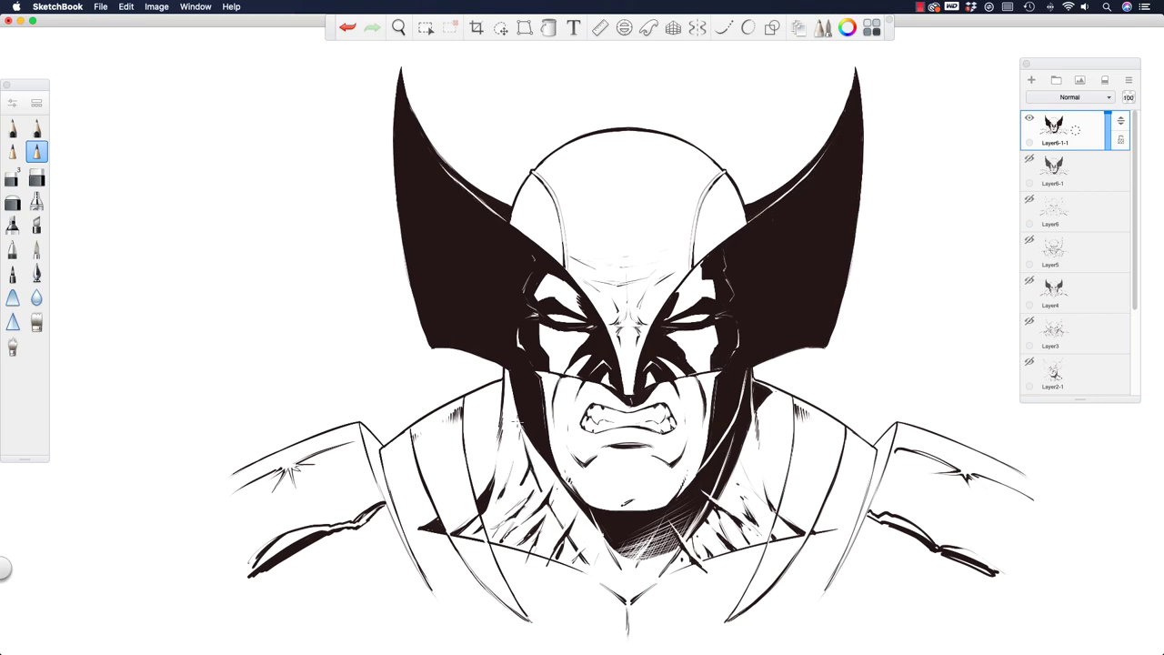
Add fine shading strokes down the left side of the neck and reinforce the right arm crease and adjoining strap edge.
{"action": "left_click_drag", "start_coordinate": [527, 411], "coordinate": [514, 444]}
{"action": "left_click_drag", "start_coordinate": [566, 498], "coordinate": [547, 527]}
{"action": "left_click_drag", "start_coordinate": [862, 525], "coordinate": [926, 545]}
{"action": "left_click_drag", "start_coordinate": [876, 449], "coordinate": [826, 590]}
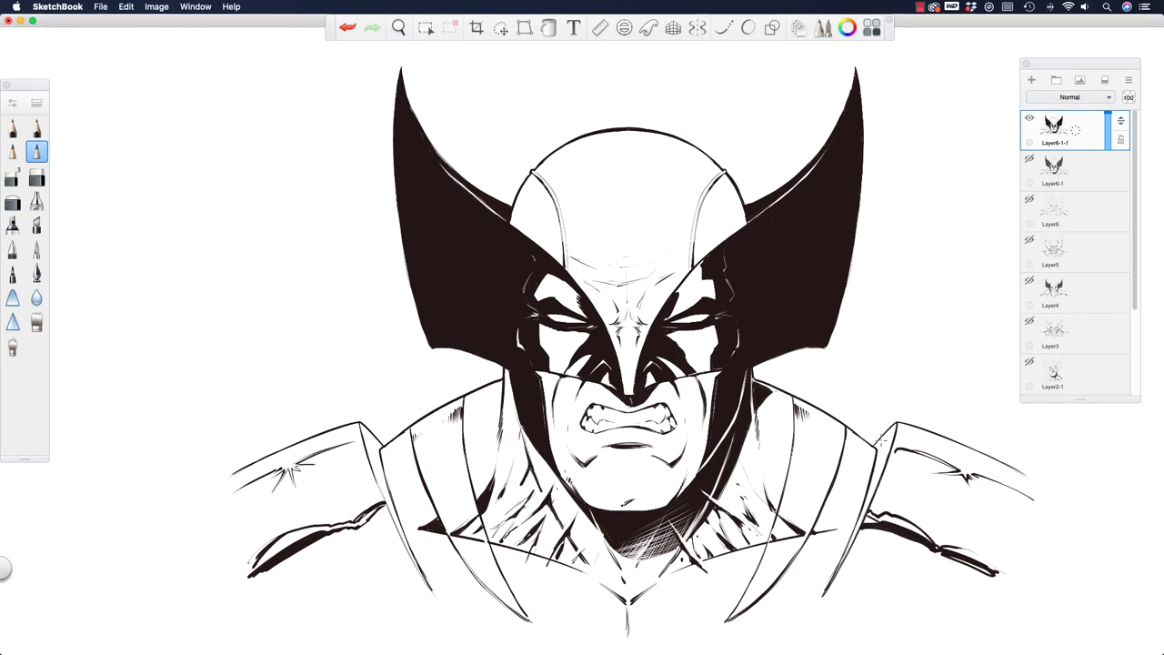
Hatch tapered parallel lines off the underside of the black shadow beneath the right arm's muscle.
{"action": "key", "text": "space"}
{"action": "left_click_drag", "start_coordinate": [615, 410], "coordinate": [596, 166]}
{"action": "left_click_drag", "start_coordinate": [784, 379], "coordinate": [834, 513]}
{"action": "mouse_move", "coordinate": [675, 422]}
{"action": "left_mouse_down"}
{"action": "mouse_move", "coordinate": [747, 566]}
{"action": "mouse_move", "coordinate": [701, 435]}
{"action": "left_mouse_up"}
{"action": "left_click_drag", "start_coordinate": [731, 504], "coordinate": [750, 567]}
{"action": "mouse_move", "coordinate": [702, 417]}
{"action": "left_mouse_down"}
{"action": "mouse_move", "coordinate": [725, 453]}
{"action": "mouse_move", "coordinate": [702, 475]}
{"action": "left_mouse_up"}
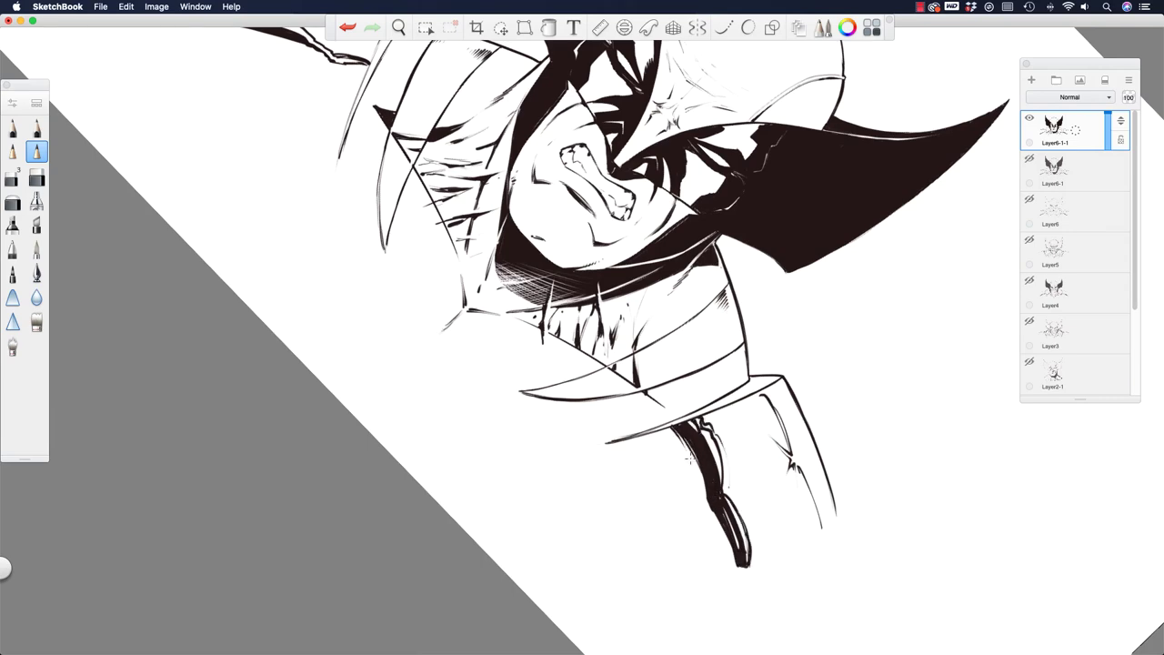
{"action": "left_click_drag", "start_coordinate": [662, 427], "coordinate": [703, 495]}
{"action": "left_click_drag", "start_coordinate": [700, 489], "coordinate": [736, 564]}
{"action": "left_click_drag", "start_coordinate": [702, 509], "coordinate": [733, 571]}
{"action": "left_click_drag", "start_coordinate": [645, 434], "coordinate": [672, 464]}
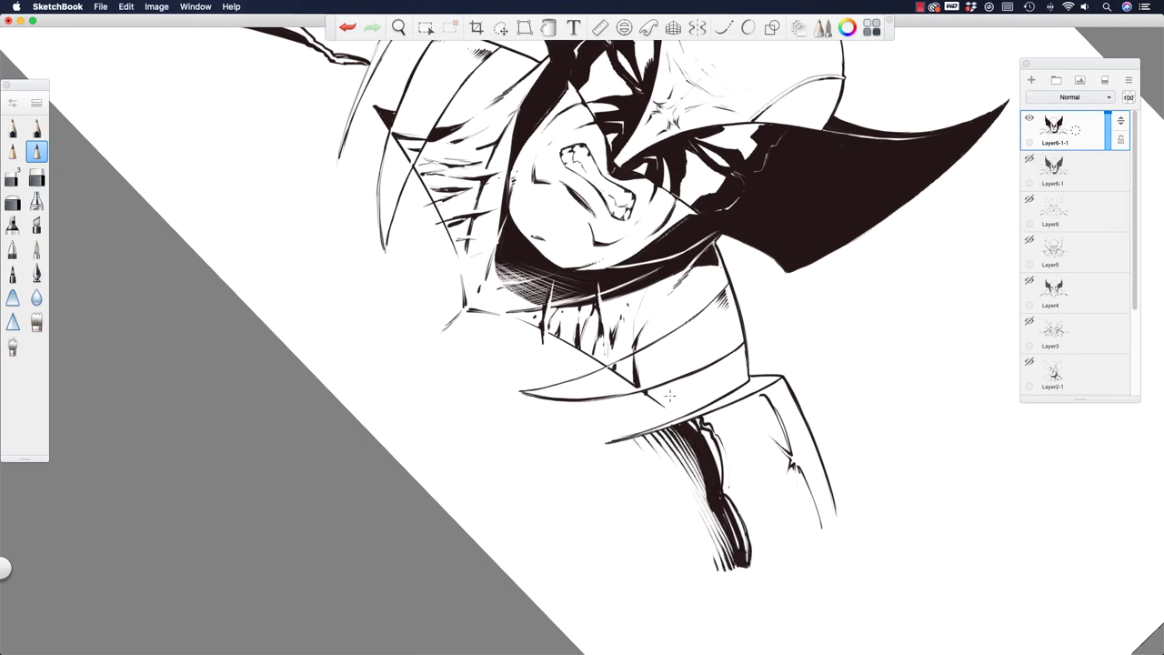
{"action": "left_click_drag", "start_coordinate": [737, 506], "coordinate": [751, 564]}
Hatch the inner corner of the right shoulder pad and extend the hatching around the right arm's shadow.
{"action": "key", "text": "super+alt+0"}
{"action": "left_click_drag", "start_coordinate": [745, 243], "coordinate": [720, 282]}
{"action": "left_click_drag", "start_coordinate": [713, 315], "coordinate": [695, 353]}
{"action": "left_click_drag", "start_coordinate": [833, 280], "coordinate": [949, 388]}
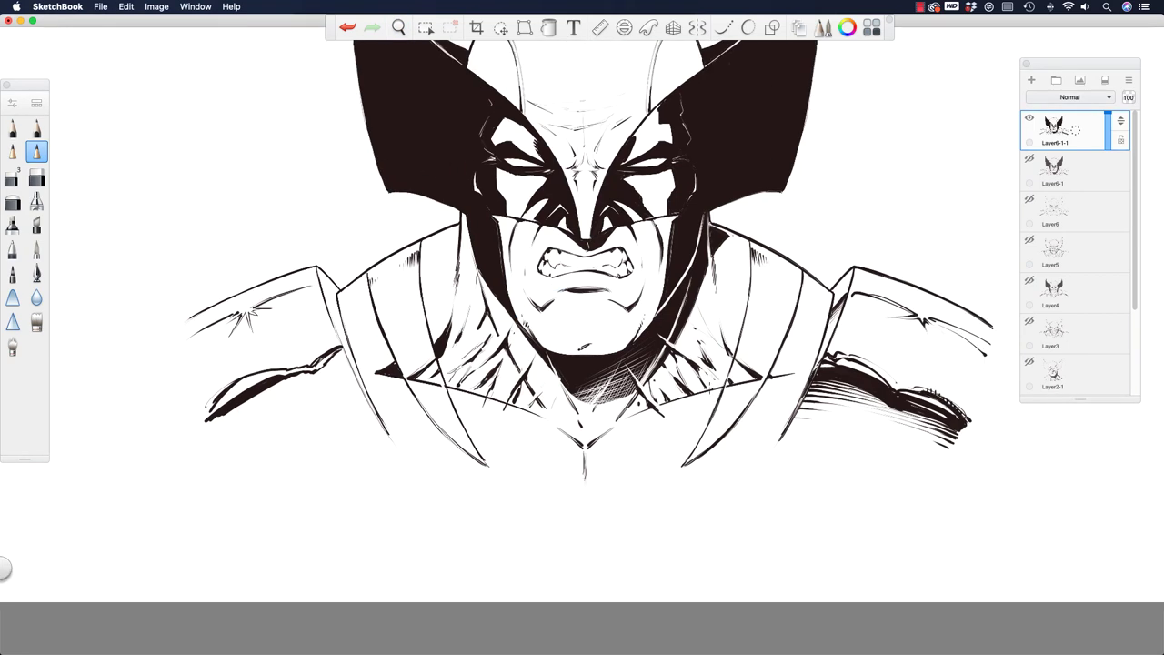
Add short crease strokes to the centre of the chest and small hatch marks along the right neck tendons.
{"action": "left_click_drag", "start_coordinate": [658, 405], "coordinate": [797, 371]}
{"action": "mouse_move", "coordinate": [593, 494]}
{"action": "left_mouse_down"}
{"action": "mouse_move", "coordinate": [609, 477]}
{"action": "mouse_move", "coordinate": [553, 468]}
{"action": "left_mouse_up"}
{"action": "left_click_drag", "start_coordinate": [582, 427], "coordinate": [555, 383]}
{"action": "left_click_drag", "start_coordinate": [691, 278], "coordinate": [676, 318]}
{"action": "mouse_move", "coordinate": [784, 371]}
{"action": "left_mouse_down"}
{"action": "mouse_move", "coordinate": [771, 376]}
{"action": "mouse_move", "coordinate": [784, 370]}
{"action": "left_mouse_up"}
{"action": "left_click_drag", "start_coordinate": [726, 342], "coordinate": [737, 356]}
{"action": "left_click_drag", "start_coordinate": [662, 386], "coordinate": [671, 397]}
{"action": "left_click_drag", "start_coordinate": [706, 327], "coordinate": [735, 349]}
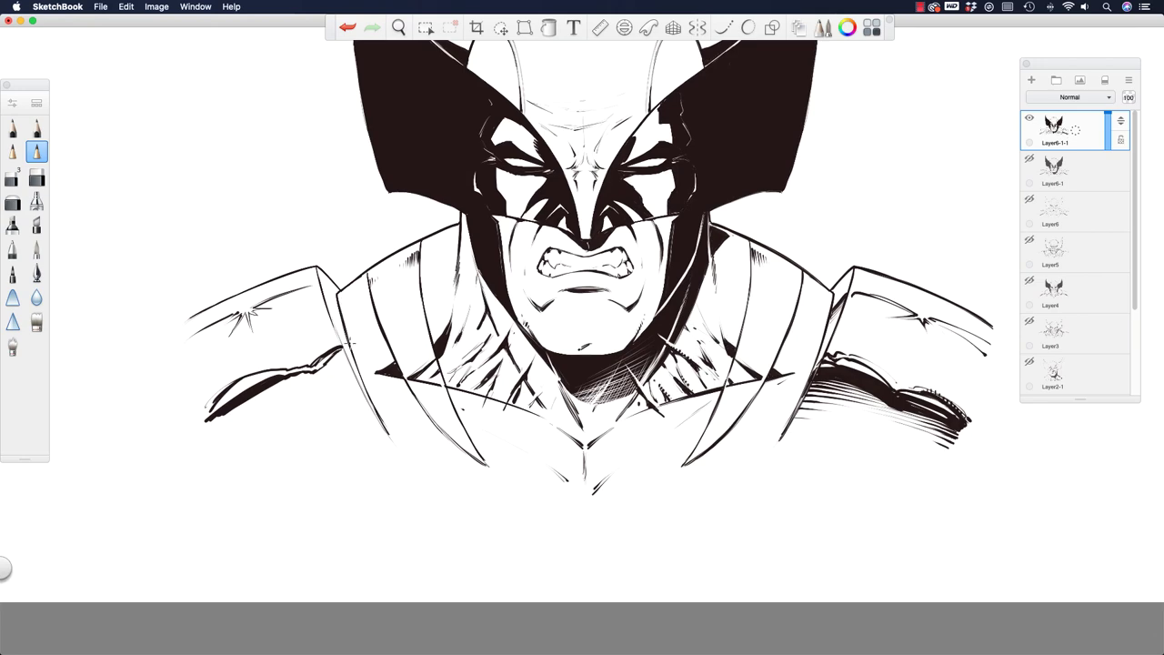
Cross-hatch the shadow under the right arm and hatch the cowl's right side panel where it meets the ear.
{"action": "left_click_drag", "start_coordinate": [842, 397], "coordinate": [888, 413]}
{"action": "left_click_drag", "start_coordinate": [403, 126], "coordinate": [418, 254]}
{"action": "left_click_drag", "start_coordinate": [697, 209], "coordinate": [718, 189]}
{"action": "mouse_move", "coordinate": [701, 199]}
{"action": "left_mouse_down"}
{"action": "mouse_move", "coordinate": [717, 179]}
{"action": "mouse_move", "coordinate": [704, 191]}
{"action": "left_mouse_up"}
{"action": "left_click_drag", "start_coordinate": [714, 159], "coordinate": [702, 173]}
Hatch both sides of the forehead bulge and the cowl's left side panel and upper-left curve.
{"action": "left_click_drag", "start_coordinate": [584, 211], "coordinate": [551, 242]}
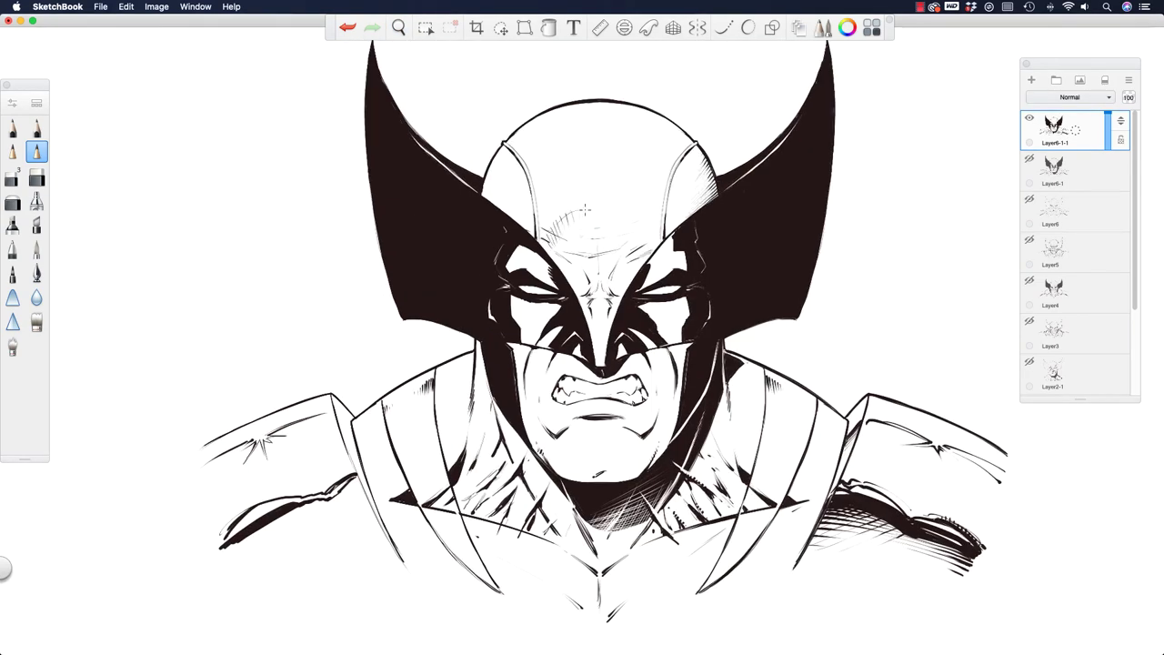
{"action": "left_click_drag", "start_coordinate": [627, 209], "coordinate": [608, 218]}
{"action": "left_click_drag", "start_coordinate": [496, 187], "coordinate": [478, 203]}
{"action": "left_click_drag", "start_coordinate": [542, 126], "coordinate": [515, 147]}
Deepen the hatching on the cowl's right panel and hatch the upper ends of both shoulder straps.
{"action": "left_click_drag", "start_coordinate": [715, 162], "coordinate": [703, 180]}
{"action": "left_click_drag", "start_coordinate": [765, 381], "coordinate": [808, 402]}
{"action": "left_click_drag", "start_coordinate": [420, 395], "coordinate": [391, 408]}
Hatch the nose bridge, the black mask edges around both eyes, and the cowl's side panels with fine tapered lines.
{"action": "scroll", "coordinate": [502, 238], "scroll_direction": "up", "scroll_amount": 3}
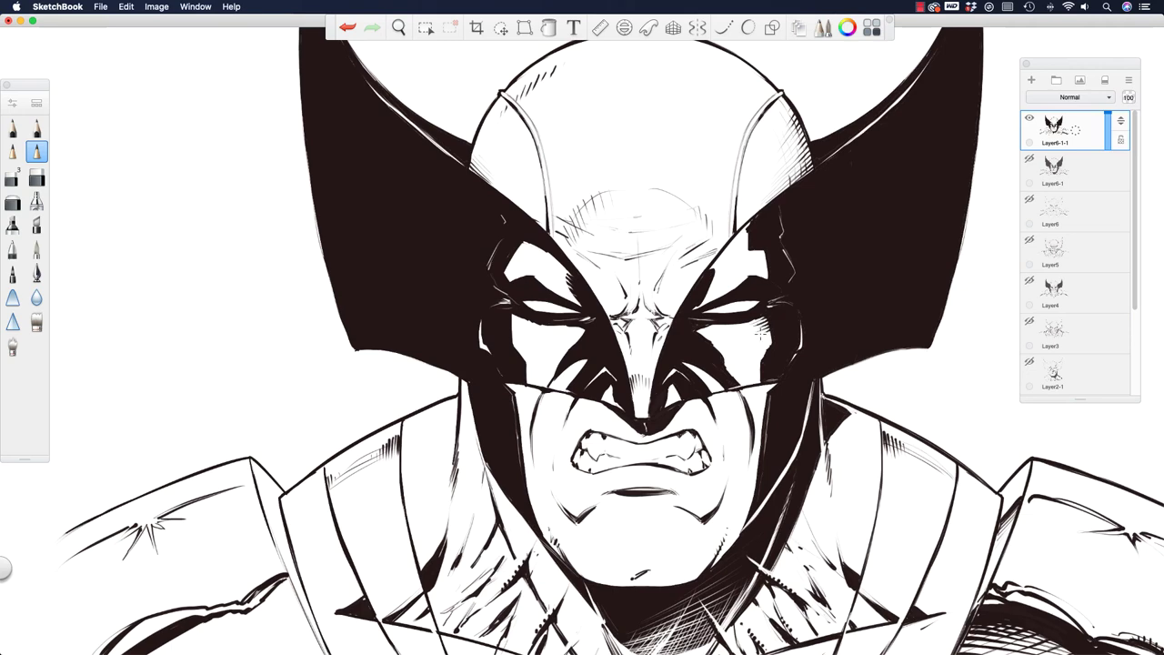
{"action": "key", "text": "space"}
{"action": "mouse_move", "coordinate": [638, 132]}
{"action": "left_mouse_down"}
{"action": "mouse_move", "coordinate": [553, 355]}
{"action": "mouse_move", "coordinate": [605, 409]}
{"action": "left_mouse_up"}
{"action": "left_click_drag", "start_coordinate": [553, 172], "coordinate": [556, 193]}
{"action": "mouse_move", "coordinate": [573, 177]}
{"action": "left_mouse_down"}
{"action": "mouse_move", "coordinate": [569, 193]}
{"action": "mouse_move", "coordinate": [479, 264]}
{"action": "left_mouse_up"}
{"action": "key", "text": "space"}
{"action": "mouse_move", "coordinate": [666, 364]}
{"action": "left_mouse_down"}
{"action": "mouse_move", "coordinate": [705, 409]}
{"action": "mouse_move", "coordinate": [564, 410]}
{"action": "mouse_move", "coordinate": [569, 429]}
{"action": "left_mouse_up"}
{"action": "key", "text": "super+z"}
{"action": "key", "text": "space"}
{"action": "left_click_drag", "start_coordinate": [562, 407], "coordinate": [580, 435]}
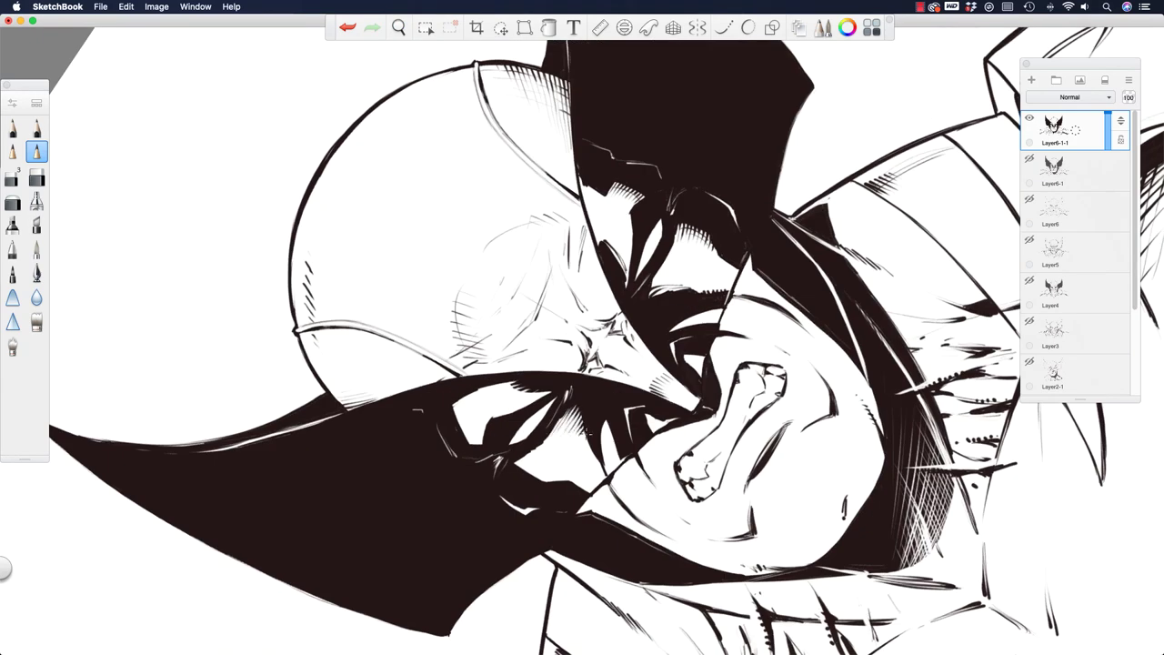
{"action": "key", "text": "space"}
{"action": "mouse_move", "coordinate": [433, 239]}
{"action": "left_mouse_down"}
{"action": "mouse_move", "coordinate": [411, 261]}
{"action": "mouse_move", "coordinate": [445, 280]}
{"action": "left_mouse_up"}
{"action": "key", "text": "space"}
{"action": "left_click_drag", "start_coordinate": [336, 213], "coordinate": [318, 211]}
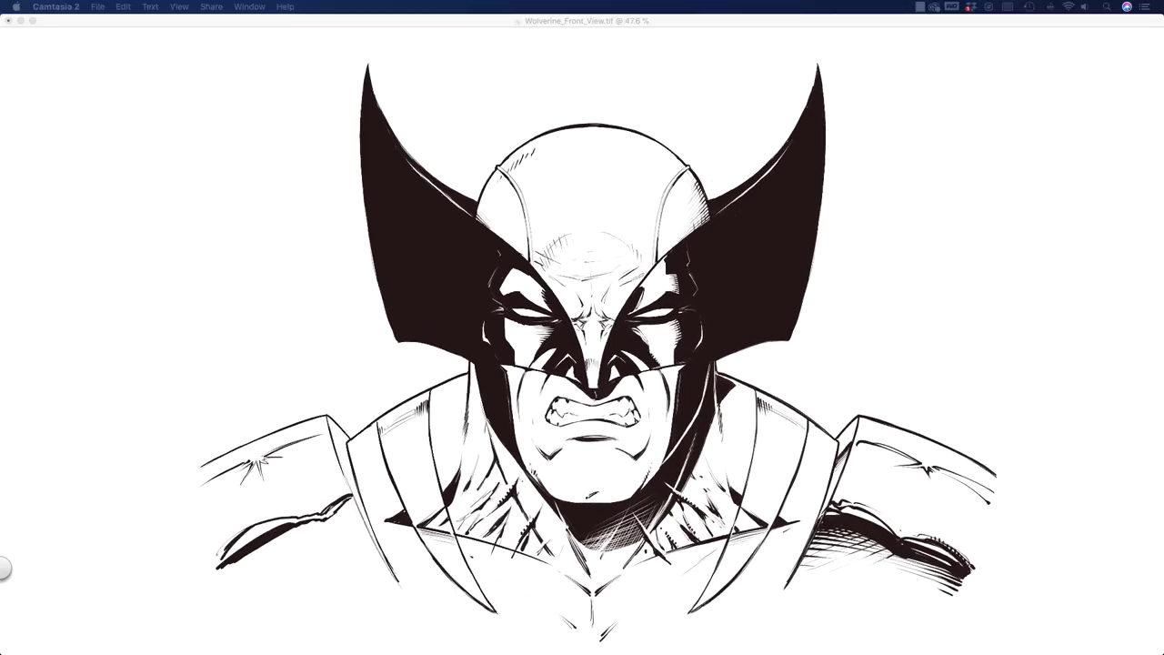
Return to SketchBook and shade the right cheek and the fold beside the mouth with tapered strokes.
{"action": "key", "text": "super+Tab"}
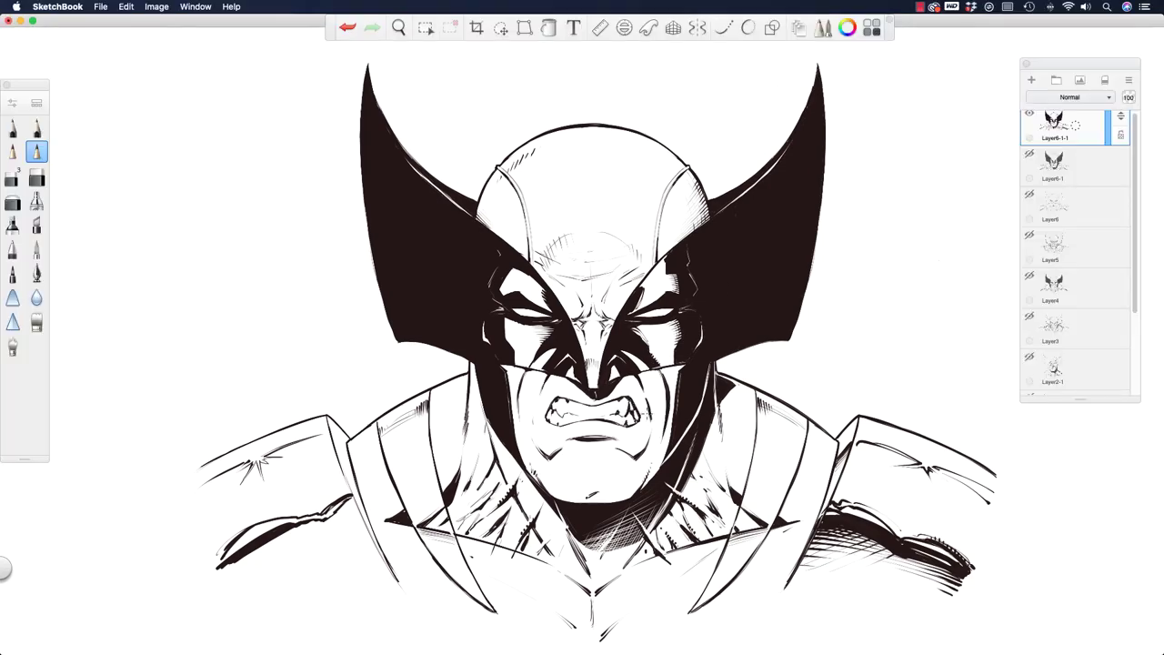
{"action": "left_click_drag", "start_coordinate": [664, 428], "coordinate": [649, 474]}
{"action": "left_click_drag", "start_coordinate": [665, 438], "coordinate": [643, 491]}
{"action": "left_click_drag", "start_coordinate": [690, 413], "coordinate": [664, 462]}
{"action": "left_click_drag", "start_coordinate": [664, 375], "coordinate": [656, 455]}
{"action": "mouse_move", "coordinate": [667, 395]}
{"action": "left_mouse_down"}
{"action": "mouse_move", "coordinate": [658, 439]}
{"action": "mouse_move", "coordinate": [650, 418]}
{"action": "mouse_move", "coordinate": [682, 409]}
{"action": "left_mouse_up"}
Darken the corners of the snarling mouth and hatch down the right cheek and jaw.
{"action": "scroll", "coordinate": [561, 345], "scroll_direction": "up", "scroll_amount": 3}
{"action": "left_click_drag", "start_coordinate": [693, 462], "coordinate": [691, 479]}
{"action": "left_click_drag", "start_coordinate": [535, 457], "coordinate": [528, 473]}
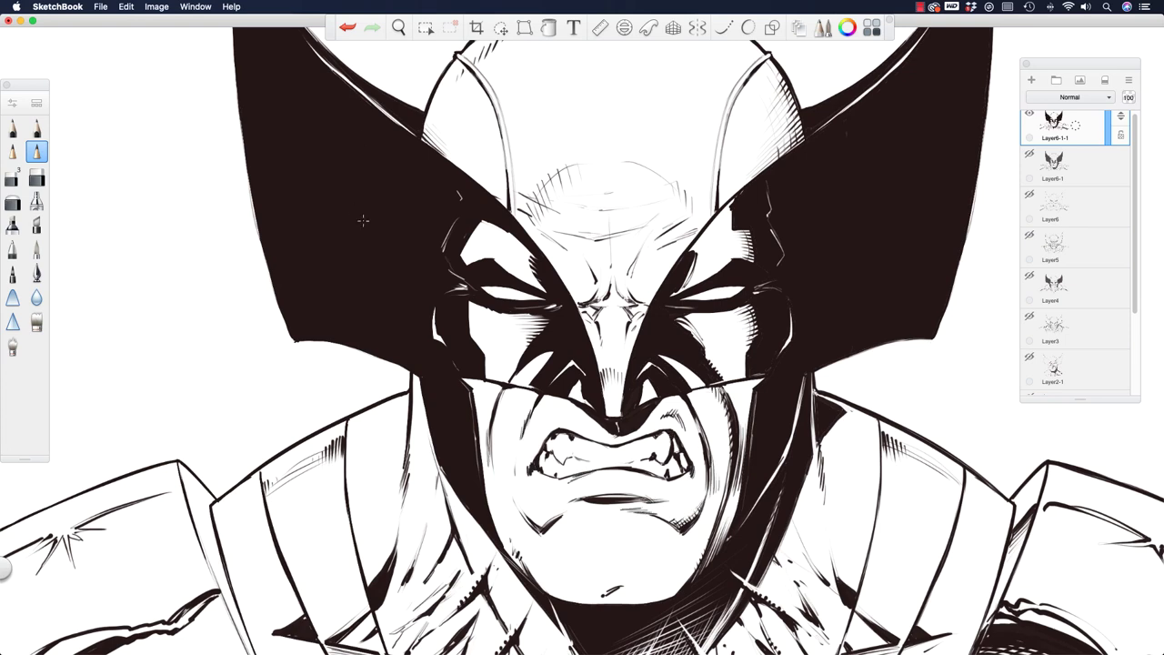
{"action": "mouse_move", "coordinate": [727, 428]}
{"action": "left_mouse_down"}
{"action": "mouse_move", "coordinate": [733, 491]}
{"action": "mouse_move", "coordinate": [689, 579]}
{"action": "left_mouse_up"}
Hatch the edges of the white area below the right eye and strengthen the contour around that eye.
{"action": "left_click_drag", "start_coordinate": [753, 305], "coordinate": [744, 342]}
{"action": "mouse_move", "coordinate": [759, 316]}
{"action": "left_mouse_down"}
{"action": "mouse_move", "coordinate": [746, 365]}
{"action": "mouse_move", "coordinate": [678, 335]}
{"action": "mouse_move", "coordinate": [720, 373]}
{"action": "left_mouse_up"}
{"action": "left_click_drag", "start_coordinate": [691, 359], "coordinate": [660, 377]}
{"action": "left_click_drag", "start_coordinate": [695, 255], "coordinate": [684, 285]}
{"action": "left_click_drag", "start_coordinate": [744, 283], "coordinate": [756, 276]}
{"action": "left_click_drag", "start_coordinate": [722, 306], "coordinate": [751, 293]}
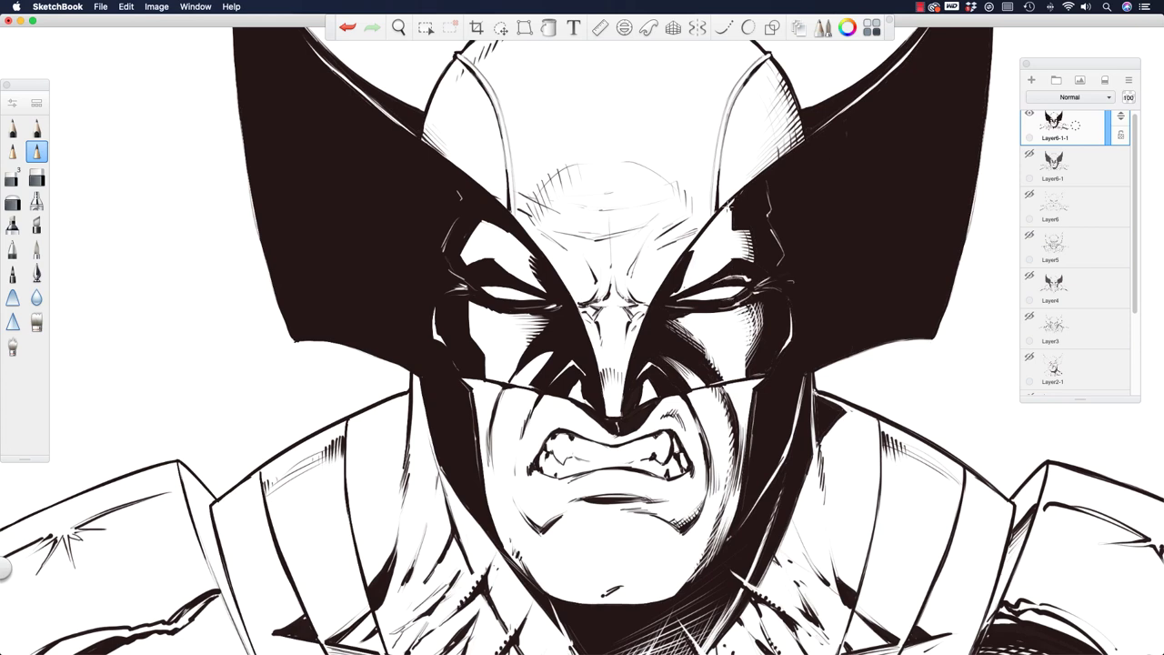
Hatch the black edges of the white area above the right eye.
{"action": "left_click_drag", "start_coordinate": [729, 207], "coordinate": [718, 224]}
{"action": "left_click_drag", "start_coordinate": [733, 215], "coordinate": [722, 233]}
{"action": "left_click_drag", "start_coordinate": [756, 234], "coordinate": [744, 260]}
{"action": "left_click_drag", "start_coordinate": [691, 257], "coordinate": [671, 297]}
Hatch the chin crease, the lower jaw and the left edge of the exposed face.
{"action": "left_click_drag", "start_coordinate": [564, 516], "coordinate": [543, 540]}
{"action": "mouse_move", "coordinate": [685, 564]}
{"action": "left_mouse_down"}
{"action": "mouse_move", "coordinate": [666, 598]}
{"action": "mouse_move", "coordinate": [630, 600]}
{"action": "left_mouse_up"}
{"action": "left_click_drag", "start_coordinate": [537, 556], "coordinate": [546, 581]}
{"action": "left_click_drag", "start_coordinate": [490, 468], "coordinate": [493, 483]}
Hatch the black mask edges surrounding the white areas above and below the left eye.
{"action": "left_click_drag", "start_coordinate": [471, 338], "coordinate": [484, 375]}
{"action": "left_click_drag", "start_coordinate": [464, 303], "coordinate": [473, 340]}
{"action": "left_click_drag", "start_coordinate": [533, 259], "coordinate": [549, 296]}
{"action": "mouse_move", "coordinate": [546, 323]}
{"action": "left_mouse_down"}
{"action": "mouse_move", "coordinate": [529, 342]}
{"action": "mouse_move", "coordinate": [540, 371]}
{"action": "left_mouse_up"}
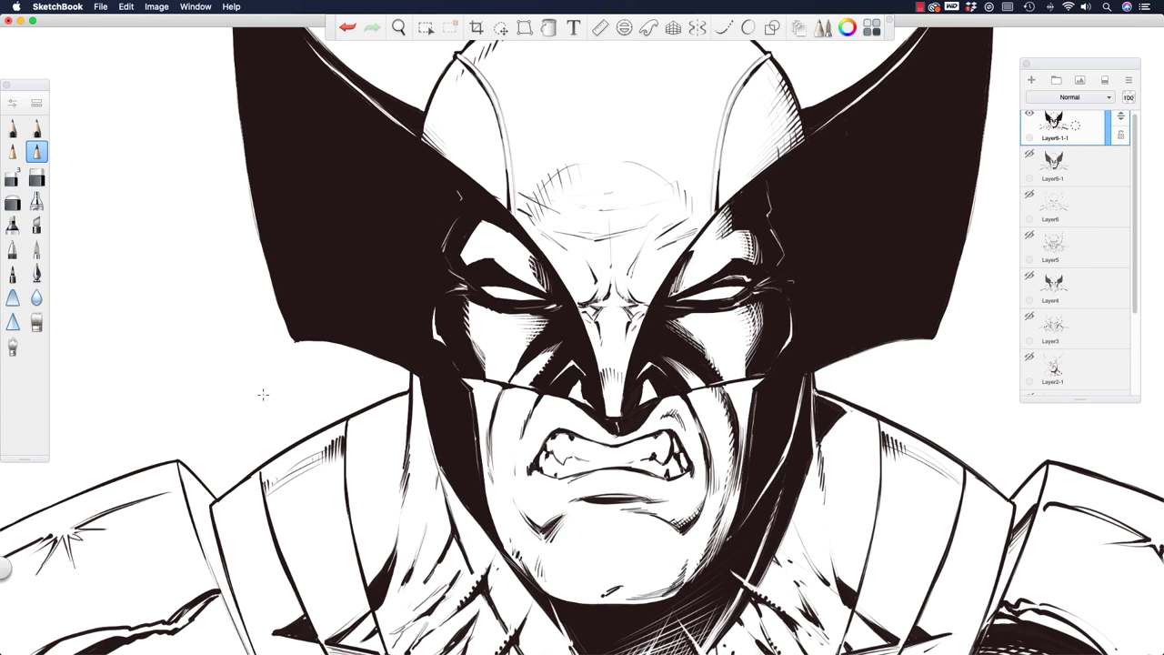
Add shading around the mouth, lower lip and left jaw, and extend the black shadow atop the right shoulder.
{"action": "left_click_drag", "start_coordinate": [522, 422], "coordinate": [514, 453]}
{"action": "left_click_drag", "start_coordinate": [585, 436], "coordinate": [602, 442]}
{"action": "left_click_drag", "start_coordinate": [815, 393], "coordinate": [871, 418]}
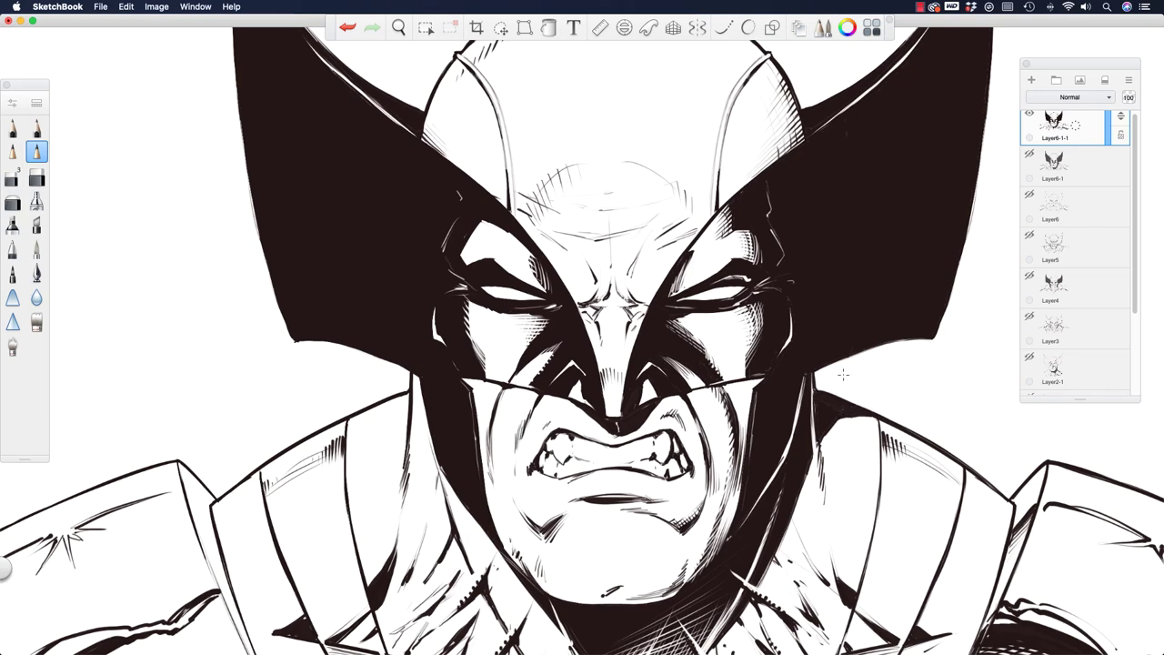
{"action": "left_click_drag", "start_coordinate": [558, 496], "coordinate": [581, 500]}
{"action": "left_click_drag", "start_coordinate": [547, 493], "coordinate": [624, 516]}
{"action": "left_click_drag", "start_coordinate": [684, 526], "coordinate": [668, 538]}
{"action": "left_click_drag", "start_coordinate": [511, 511], "coordinate": [495, 558]}
Hatch the forehead bulge more heavily and add fine shading along the seams of the cowl's side panels.
{"action": "scroll", "coordinate": [687, 424], "scroll_direction": "down", "scroll_amount": 2}
{"action": "left_click_drag", "start_coordinate": [574, 222], "coordinate": [562, 251]}
{"action": "left_click_drag", "start_coordinate": [677, 230], "coordinate": [687, 235]}
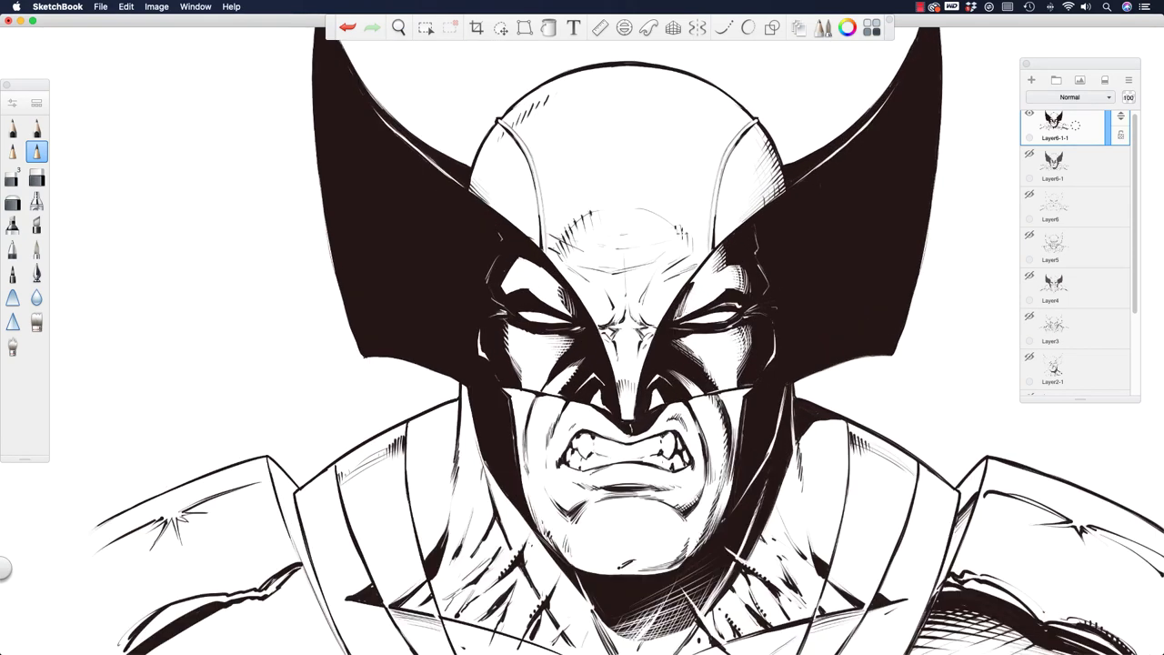
{"action": "left_click_drag", "start_coordinate": [723, 154], "coordinate": [719, 170]}
{"action": "left_click_drag", "start_coordinate": [540, 148], "coordinate": [527, 181]}
{"action": "left_click_drag", "start_coordinate": [549, 202], "coordinate": [546, 238]}
{"action": "left_click_drag", "start_coordinate": [521, 153], "coordinate": [506, 184]}
{"action": "left_click_drag", "start_coordinate": [546, 135], "coordinate": [533, 151]}
Add white highlight hatching inside both black ears and short tick marks along their lower edges.
{"action": "left_click_drag", "start_coordinate": [886, 119], "coordinate": [849, 182]}
{"action": "left_click_drag", "start_coordinate": [882, 132], "coordinate": [842, 236]}
{"action": "left_click_drag", "start_coordinate": [378, 127], "coordinate": [406, 201]}
{"action": "left_click_drag", "start_coordinate": [395, 162], "coordinate": [402, 217]}
{"action": "left_click_drag", "start_coordinate": [389, 349], "coordinate": [371, 354]}
{"action": "left_click_drag", "start_coordinate": [860, 342], "coordinate": [846, 354]}
{"action": "left_click_drag", "start_coordinate": [476, 195], "coordinate": [527, 233]}
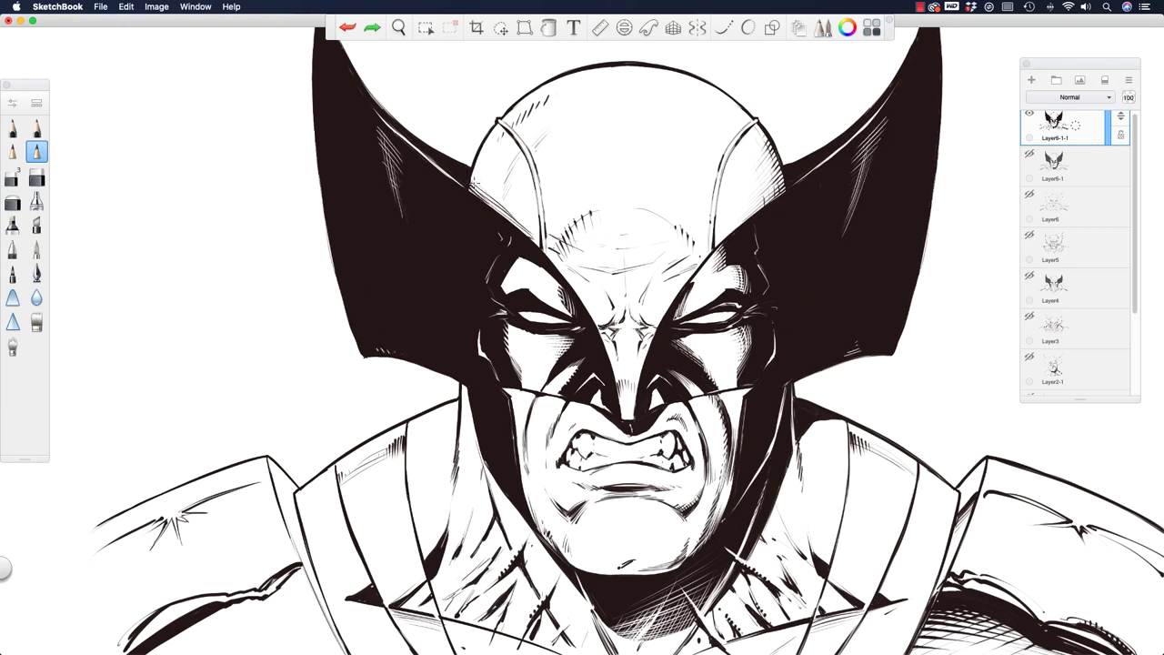
{"action": "key", "text": "super+z"}
Outline and hatch the rounded forehead bulge and add short ticks along the cowl's top contour.
{"action": "left_click_drag", "start_coordinate": [613, 212], "coordinate": [664, 217]}
{"action": "left_click_drag", "start_coordinate": [644, 211], "coordinate": [704, 244]}
{"action": "left_click_drag", "start_coordinate": [569, 223], "coordinate": [546, 253]}
{"action": "mouse_move", "coordinate": [617, 136]}
{"action": "left_mouse_down"}
{"action": "mouse_move", "coordinate": [640, 145]}
{"action": "mouse_move", "coordinate": [689, 133]}
{"action": "left_mouse_up"}
{"action": "left_click_drag", "start_coordinate": [487, 324], "coordinate": [438, 341]}
{"action": "left_click_drag", "start_coordinate": [589, 144], "coordinate": [604, 140]}
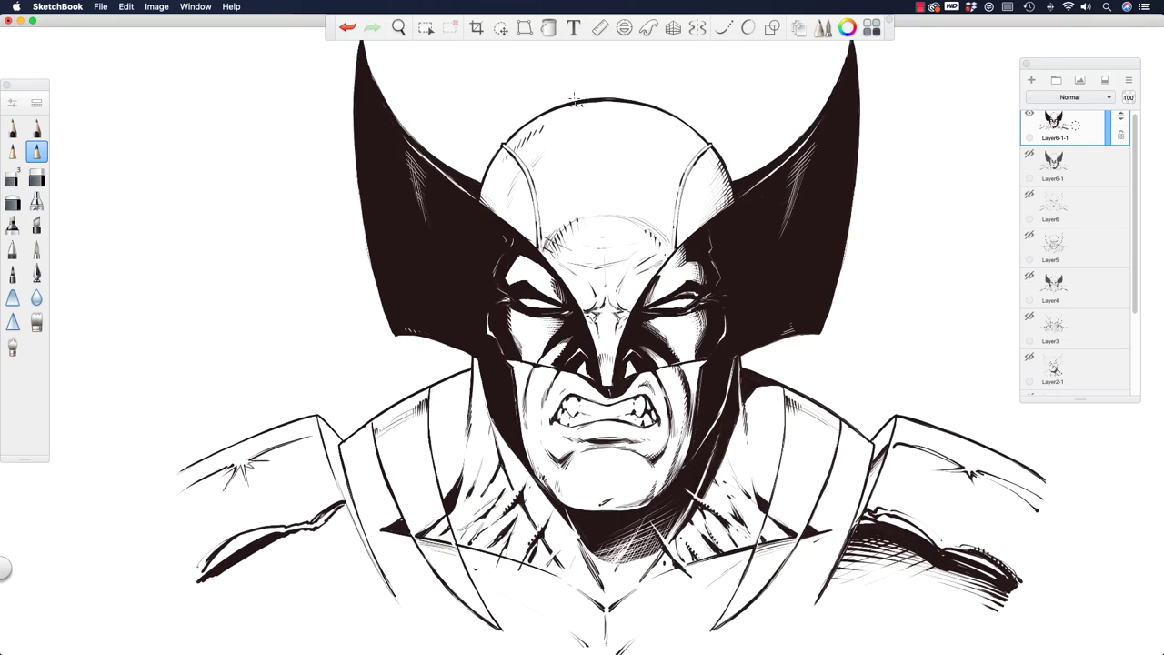
{"action": "left_click_drag", "start_coordinate": [509, 291], "coordinate": [563, 291]}
{"action": "left_click_drag", "start_coordinate": [573, 95], "coordinate": [620, 91]}
Add further shading strokes to the left side of the neck and to the lower neck tendons.
{"action": "mouse_move", "coordinate": [615, 364]}
{"action": "left_mouse_down"}
{"action": "mouse_move", "coordinate": [644, 346]}
{"action": "mouse_move", "coordinate": [647, 311]}
{"action": "left_mouse_up"}
{"action": "mouse_move", "coordinate": [546, 356]}
{"action": "left_mouse_down"}
{"action": "mouse_move", "coordinate": [498, 356]}
{"action": "mouse_move", "coordinate": [524, 213]}
{"action": "left_mouse_up"}
{"action": "left_click_drag", "start_coordinate": [517, 345], "coordinate": [534, 380]}
{"action": "left_click_drag", "start_coordinate": [578, 451], "coordinate": [589, 476]}
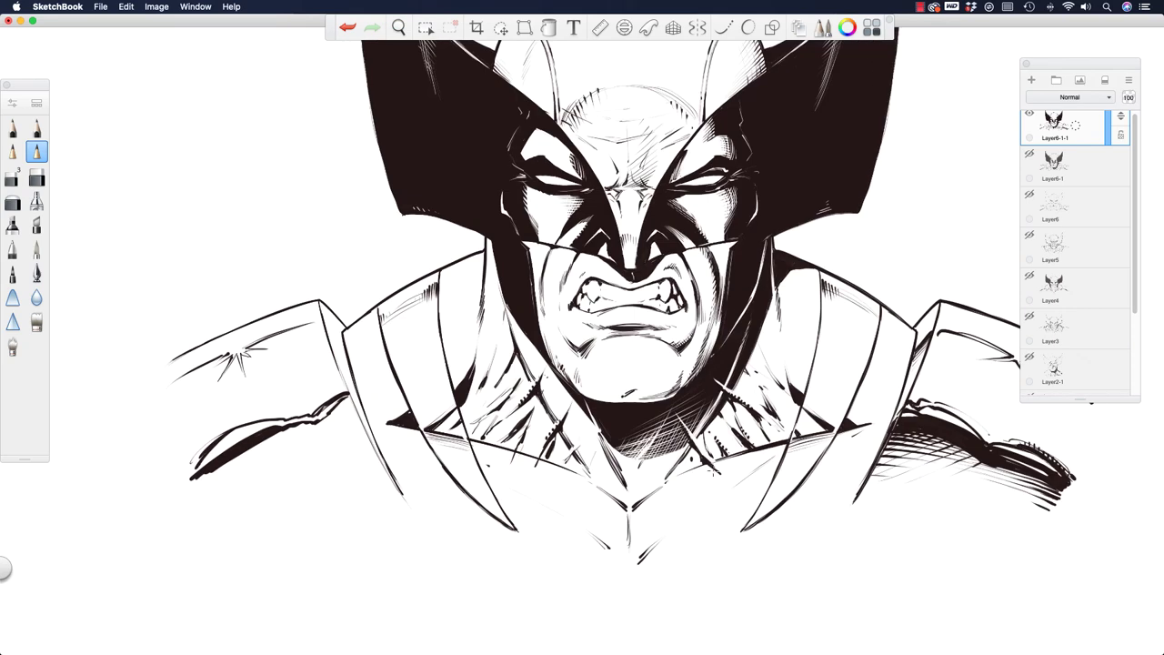
{"action": "left_click_drag", "start_coordinate": [709, 465], "coordinate": [727, 481]}
Hatch the right collar point and the upper edges of the suit on both sides of the neck.
{"action": "left_click_drag", "start_coordinate": [849, 409], "coordinate": [860, 420]}
{"action": "left_click_drag", "start_coordinate": [787, 380], "coordinate": [869, 424]}
{"action": "left_click_drag", "start_coordinate": [784, 274], "coordinate": [791, 282]}
{"action": "left_click_drag", "start_coordinate": [482, 263], "coordinate": [471, 278]}
Fill the inner edge of the left shoulder pad with a solid black shadow tapering down along the strap.
{"action": "left_click_drag", "start_coordinate": [322, 306], "coordinate": [351, 393]}
{"action": "left_click_drag", "start_coordinate": [342, 345], "coordinate": [372, 435]}
{"action": "left_click_drag", "start_coordinate": [353, 391], "coordinate": [391, 475]}
Hatch the left collar points where the shoulder straps meet the neckline.
{"action": "left_click_drag", "start_coordinate": [376, 411], "coordinate": [406, 417]}
{"action": "left_click_drag", "start_coordinate": [464, 369], "coordinate": [455, 388]}
{"action": "left_click_drag", "start_coordinate": [385, 409], "coordinate": [404, 421]}
{"action": "left_click_drag", "start_coordinate": [467, 364], "coordinate": [453, 381]}
Refine the lower left neck strokes and central chest line, and reinforce the right shoulder pad corner and upper arm contour.
{"action": "mouse_move", "coordinate": [504, 421]}
{"action": "left_mouse_down"}
{"action": "mouse_move", "coordinate": [517, 440]}
{"action": "mouse_move", "coordinate": [544, 425]}
{"action": "left_mouse_up"}
{"action": "mouse_move", "coordinate": [553, 392]}
{"action": "left_mouse_down"}
{"action": "mouse_move", "coordinate": [544, 414]}
{"action": "mouse_move", "coordinate": [569, 440]}
{"action": "left_mouse_up"}
{"action": "left_click_drag", "start_coordinate": [628, 507], "coordinate": [629, 544]}
{"action": "left_click_drag", "start_coordinate": [935, 313], "coordinate": [917, 345]}
{"action": "left_click_drag", "start_coordinate": [925, 405], "coordinate": [978, 429]}
{"action": "left_click_drag", "start_coordinate": [977, 423], "coordinate": [1068, 456]}
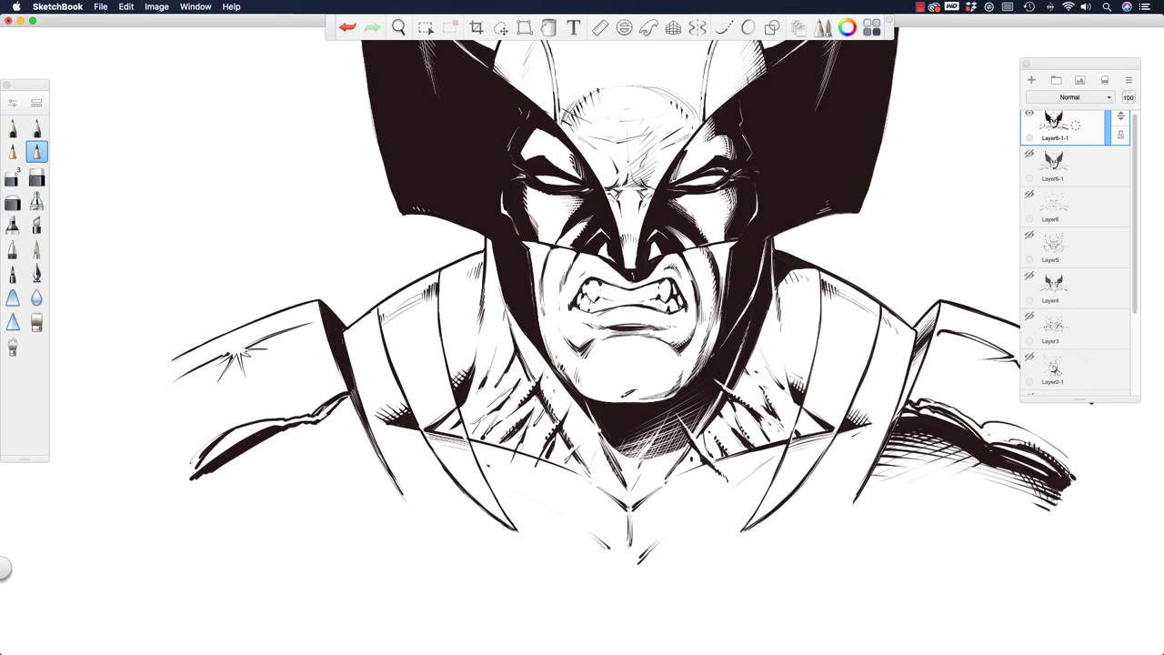
Thicken the black shadow and contour lines along the left arm's muscle.
{"action": "left_click_drag", "start_coordinate": [193, 453], "coordinate": [276, 416]}
{"action": "left_click_drag", "start_coordinate": [271, 415], "coordinate": [347, 393]}
{"action": "left_click_drag", "start_coordinate": [251, 446], "coordinate": [318, 423]}
{"action": "left_click_drag", "start_coordinate": [314, 423], "coordinate": [358, 398]}
Hatch long tapered parallel lines off the underside of the left arm's black shadow.
{"action": "key", "text": "space"}
{"action": "left_click_drag", "start_coordinate": [290, 357], "coordinate": [452, 348]}
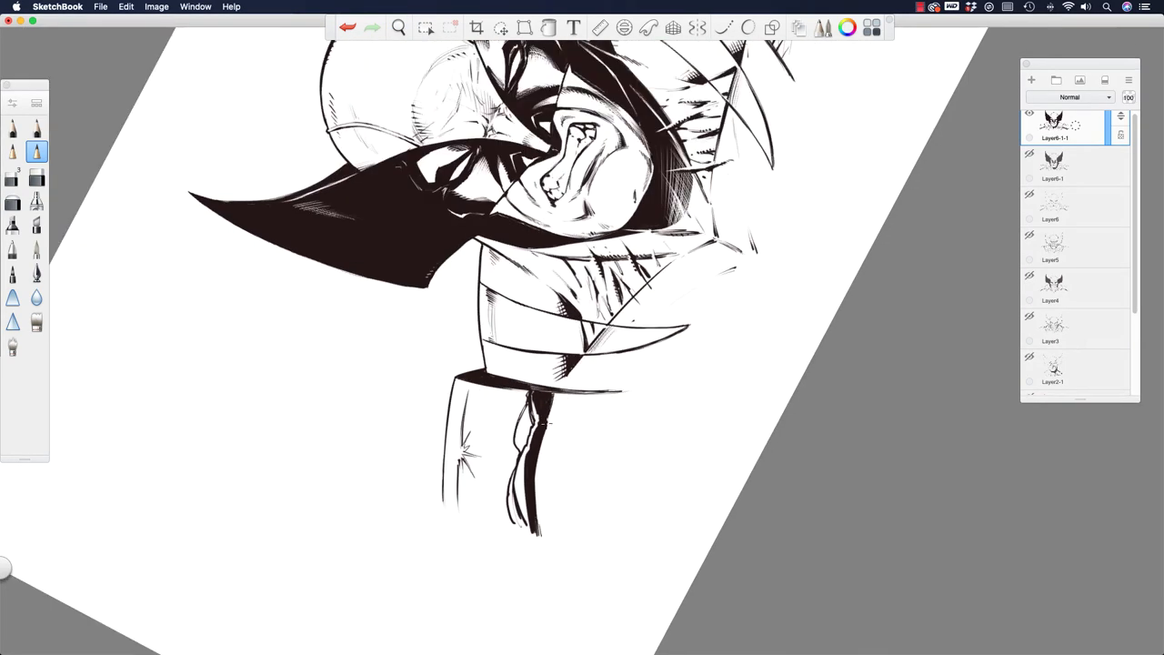
{"action": "left_click_drag", "start_coordinate": [553, 395], "coordinate": [537, 480]}
{"action": "mouse_move", "coordinate": [558, 394]}
{"action": "left_mouse_down"}
{"action": "mouse_move", "coordinate": [538, 493]}
{"action": "mouse_move", "coordinate": [544, 474]}
{"action": "left_mouse_up"}
{"action": "left_click_drag", "start_coordinate": [567, 393], "coordinate": [554, 473]}
{"action": "left_click_drag", "start_coordinate": [582, 394], "coordinate": [567, 460]}
{"action": "left_click_drag", "start_coordinate": [587, 397], "coordinate": [584, 418]}
Cross-hatch the shading beneath the left arm at a second angle.
{"action": "key", "text": "space"}
{"action": "left_click_drag", "start_coordinate": [452, 349], "coordinate": [373, 359]}
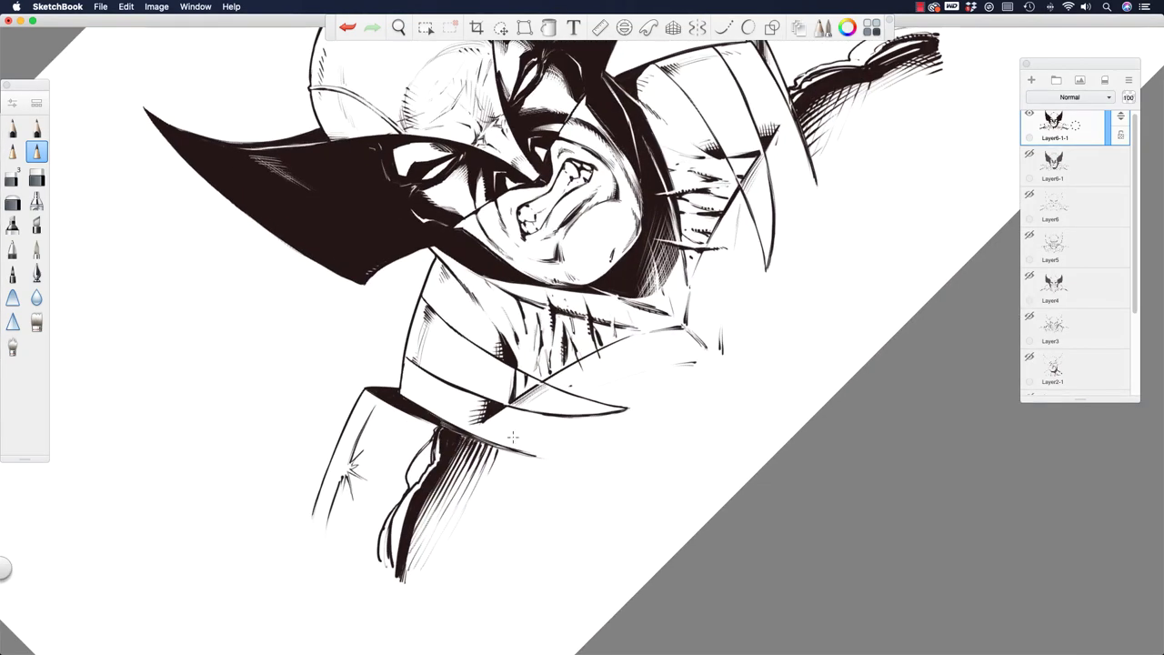
{"action": "left_click_drag", "start_coordinate": [477, 440], "coordinate": [451, 467]}
{"action": "mouse_move", "coordinate": [500, 451]}
{"action": "left_mouse_down"}
{"action": "mouse_move", "coordinate": [454, 496]}
{"action": "mouse_move", "coordinate": [471, 495]}
{"action": "left_mouse_up"}
{"action": "left_click_drag", "start_coordinate": [437, 425], "coordinate": [409, 456]}
Deepen the hatching around both collar points and shoulder straps, and draw short hem lines at the straps' lower ends.
{"action": "key", "text": "space"}
{"action": "mouse_move", "coordinate": [879, 73]}
{"action": "left_mouse_down"}
{"action": "mouse_move", "coordinate": [827, 223]}
{"action": "mouse_move", "coordinate": [305, 277]}
{"action": "left_mouse_up"}
{"action": "key", "text": "space"}
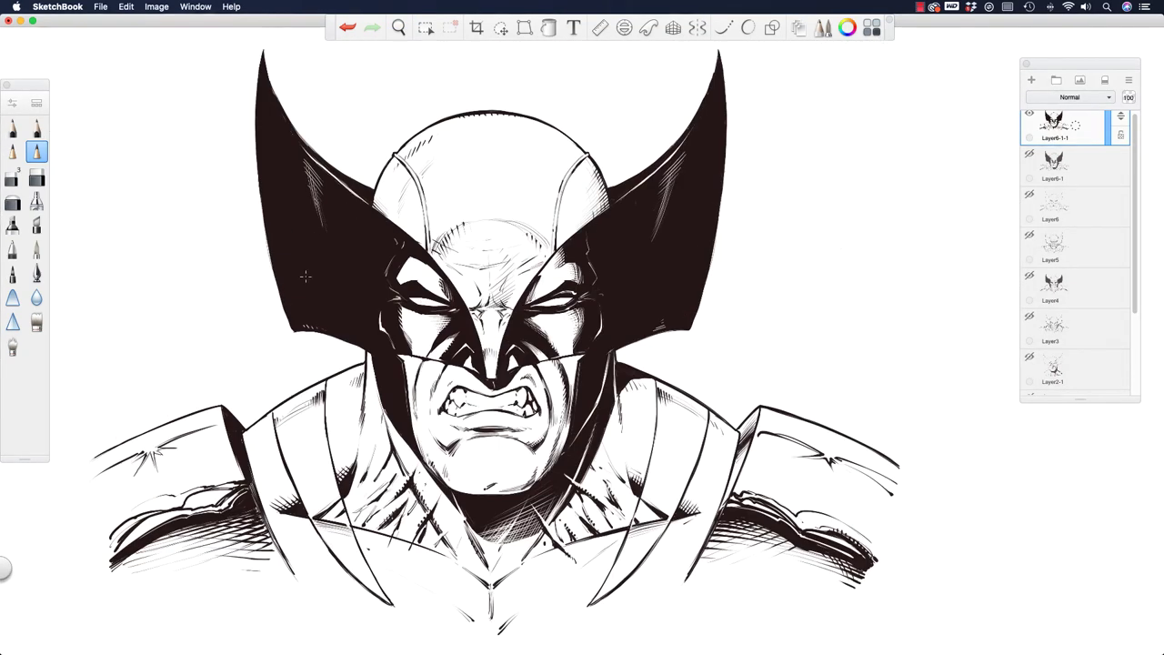
{"action": "left_click_drag", "start_coordinate": [296, 478], "coordinate": [314, 517]}
{"action": "left_click_drag", "start_coordinate": [306, 489], "coordinate": [327, 512]}
{"action": "left_click_drag", "start_coordinate": [335, 550], "coordinate": [386, 598]}
{"action": "left_click_drag", "start_coordinate": [657, 482], "coordinate": [642, 516]}
{"action": "left_click_drag", "start_coordinate": [684, 495], "coordinate": [673, 515]}
{"action": "mouse_move", "coordinate": [622, 551]}
{"action": "left_mouse_down"}
{"action": "mouse_move", "coordinate": [602, 595]}
{"action": "mouse_move", "coordinate": [687, 576]}
{"action": "left_mouse_up"}
{"action": "left_click_drag", "start_coordinate": [300, 578], "coordinate": [322, 574]}
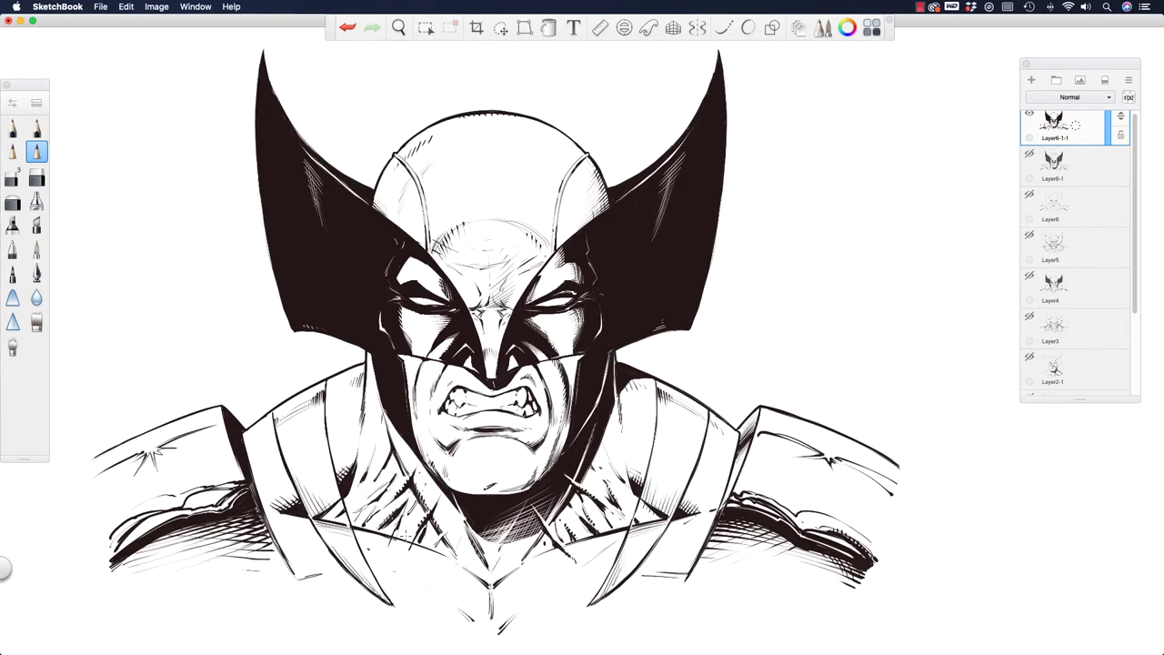
Draw short beard stubble strokes across the chin and along the lower jawline on both sides.
{"action": "scroll", "coordinate": [238, 374], "scroll_direction": "up", "scroll_amount": 3}
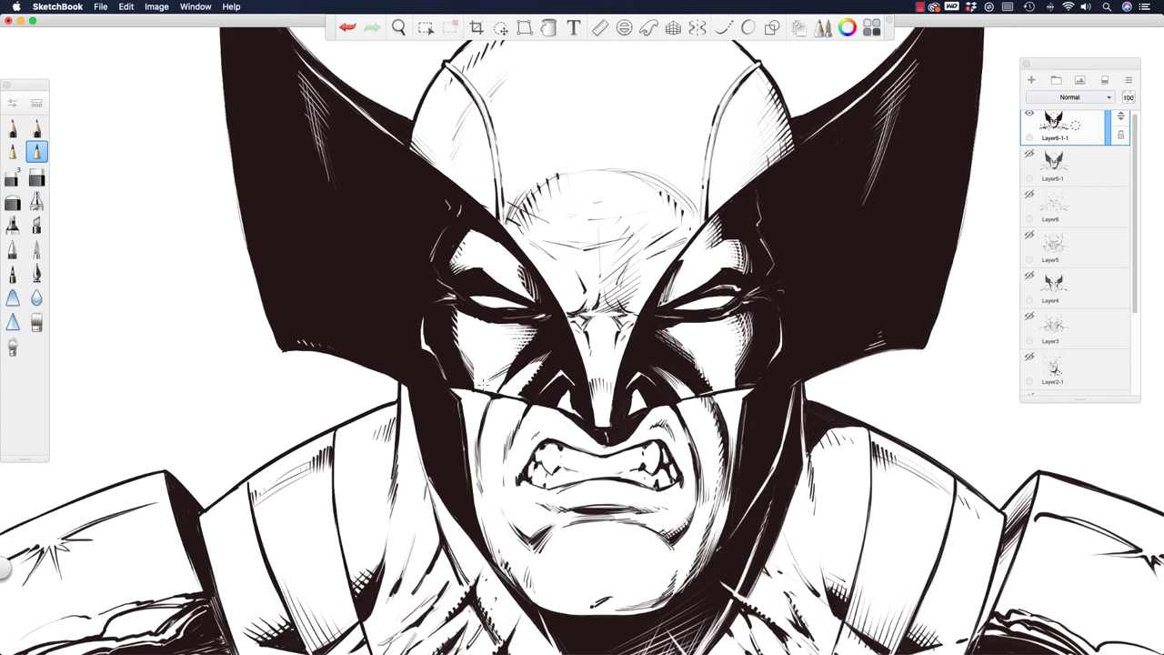
{"action": "mouse_move", "coordinate": [536, 609]}
{"action": "left_mouse_down"}
{"action": "mouse_move", "coordinate": [561, 599]}
{"action": "mouse_move", "coordinate": [572, 611]}
{"action": "left_mouse_up"}
{"action": "left_click_drag", "start_coordinate": [533, 598], "coordinate": [577, 582]}
{"action": "left_click_drag", "start_coordinate": [631, 614], "coordinate": [692, 550]}
{"action": "left_click_drag", "start_coordinate": [518, 584], "coordinate": [518, 565]}
{"action": "left_click_drag", "start_coordinate": [535, 588], "coordinate": [557, 578]}
{"action": "left_click_drag", "start_coordinate": [640, 596], "coordinate": [655, 571]}
{"action": "left_click_drag", "start_coordinate": [700, 544], "coordinate": [724, 509]}
{"action": "left_click_drag", "start_coordinate": [505, 573], "coordinate": [515, 555]}
{"action": "left_click_drag", "start_coordinate": [600, 587], "coordinate": [609, 577]}
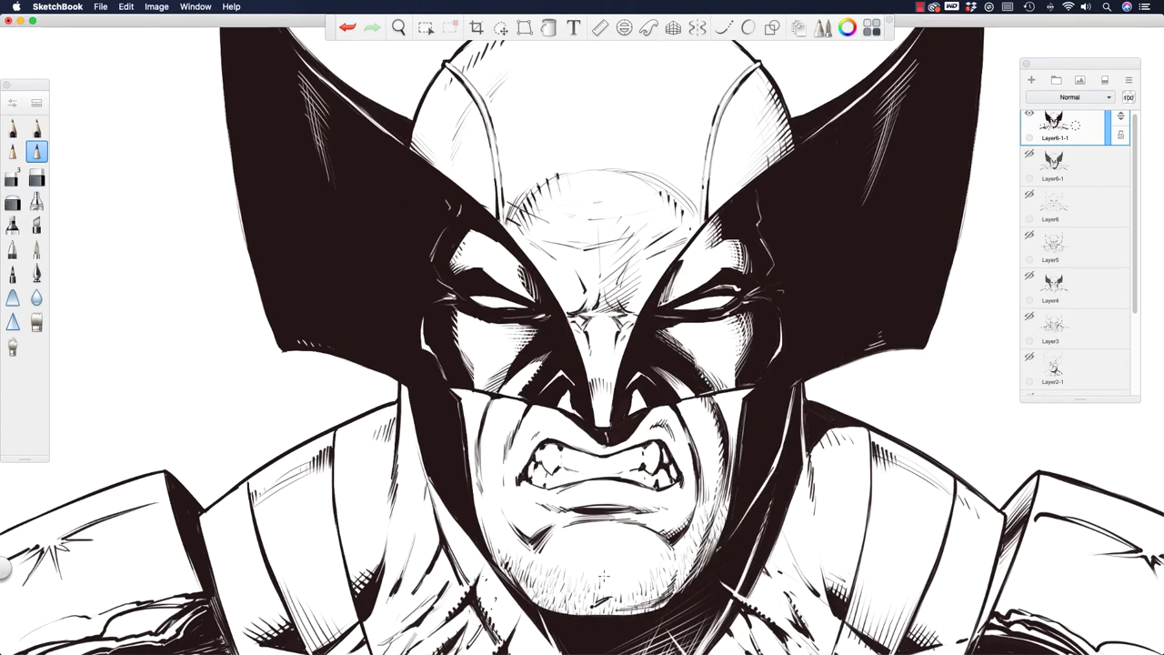
Extend the stubble up the side of the jaw to the cheek and fill the area beneath the lower lip.
{"action": "left_click_drag", "start_coordinate": [491, 543], "coordinate": [500, 522]}
{"action": "left_click_drag", "start_coordinate": [503, 564], "coordinate": [515, 543]}
{"action": "left_click_drag", "start_coordinate": [553, 557], "coordinate": [553, 541]}
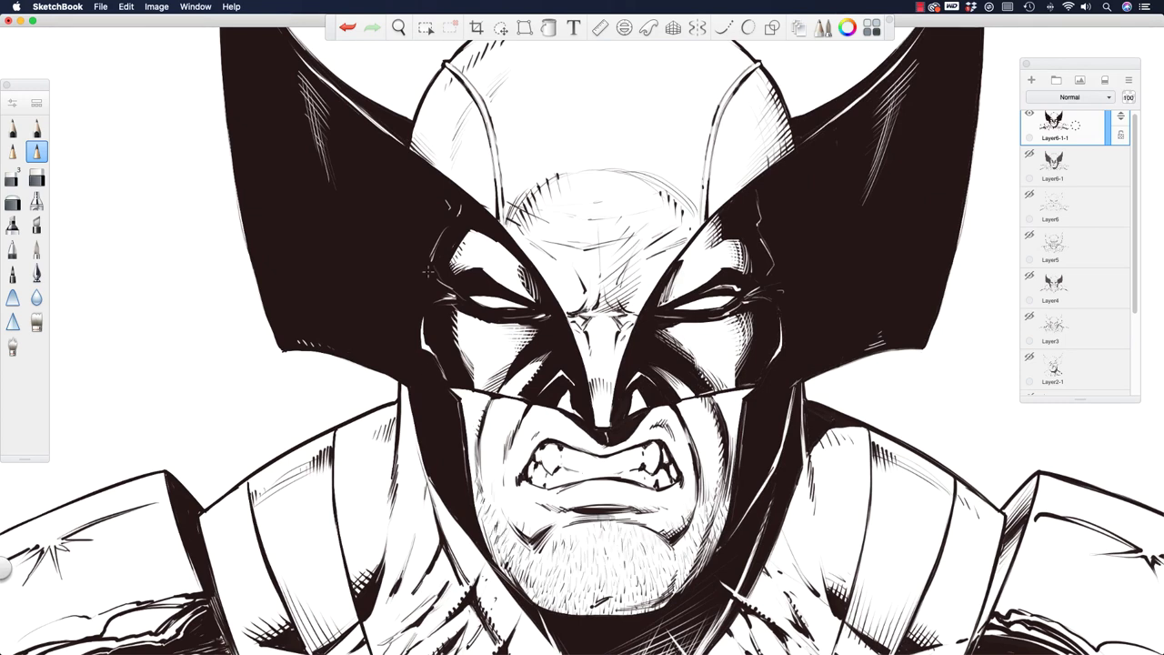
{"action": "left_click_drag", "start_coordinate": [475, 468], "coordinate": [477, 458]}
{"action": "left_click_drag", "start_coordinate": [478, 447], "coordinate": [465, 409]}
Add fine hatching strokes between the right shoulder strap and arm cap, and down the left strap's inner edge.
{"action": "key", "text": "space"}
{"action": "left_click_drag", "start_coordinate": [466, 409], "coordinate": [394, 374]}
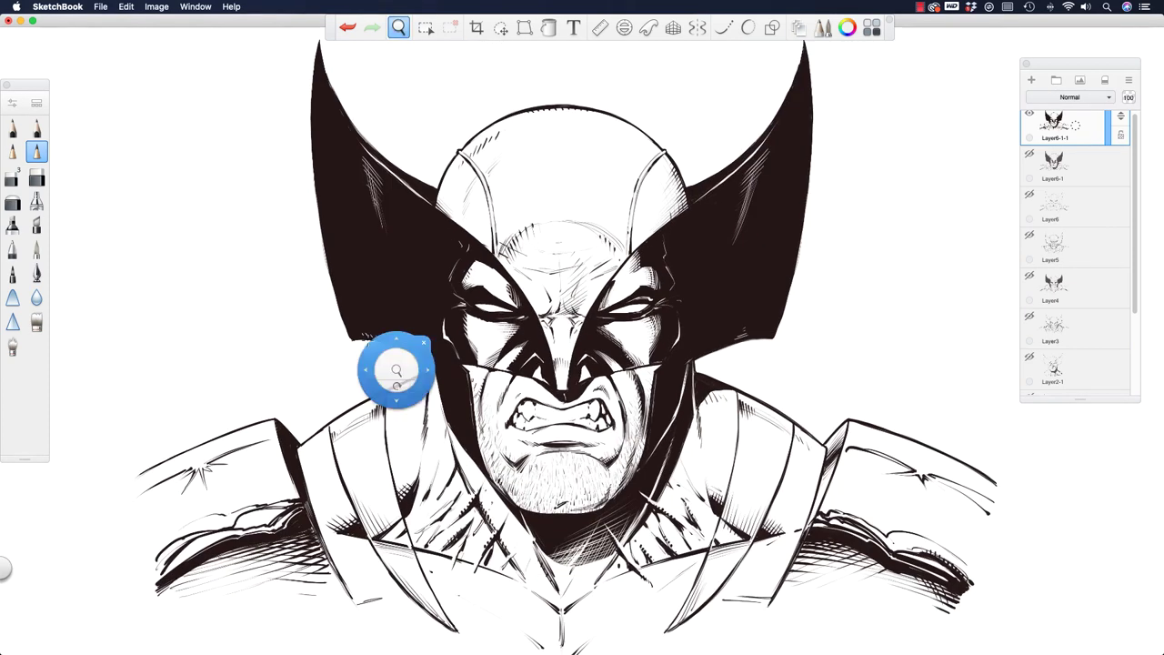
{"action": "left_click_drag", "start_coordinate": [824, 478], "coordinate": [831, 449]}
{"action": "left_click_drag", "start_coordinate": [815, 513], "coordinate": [837, 438]}
{"action": "left_click_drag", "start_coordinate": [826, 500], "coordinate": [842, 421]}
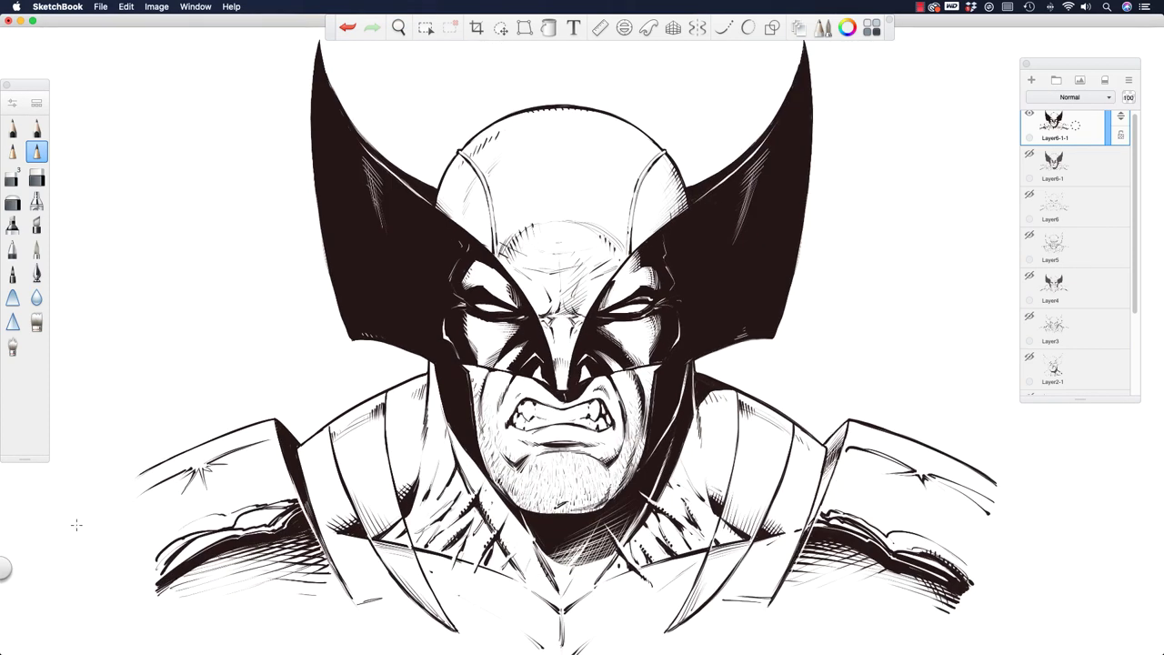
{"action": "left_click_drag", "start_coordinate": [386, 393], "coordinate": [398, 496]}
Sign the drawing with the artist's initials, an underline and the year 21 in the space above the right shoulder.
{"action": "left_click_drag", "start_coordinate": [729, 371], "coordinate": [773, 367]}
{"action": "key", "text": "space"}
{"action": "mouse_move", "coordinate": [762, 372]}
{"action": "left_mouse_down"}
{"action": "mouse_move", "coordinate": [791, 360]}
{"action": "mouse_move", "coordinate": [811, 378]}
{"action": "left_mouse_up"}
{"action": "key", "text": "space"}
{"action": "left_click_drag", "start_coordinate": [363, 351], "coordinate": [338, 351]}
{"action": "scroll", "coordinate": [582, 346], "scroll_direction": "down", "scroll_amount": 3}
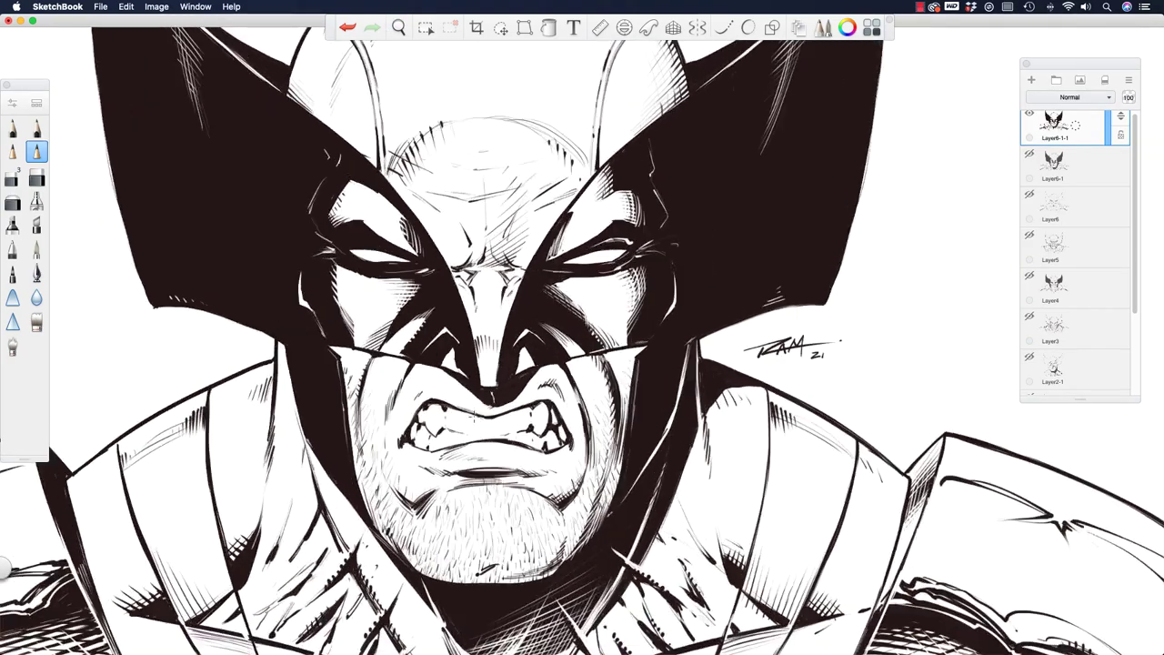
{"action": "scroll", "coordinate": [582, 346], "scroll_direction": "down", "scroll_amount": 3}
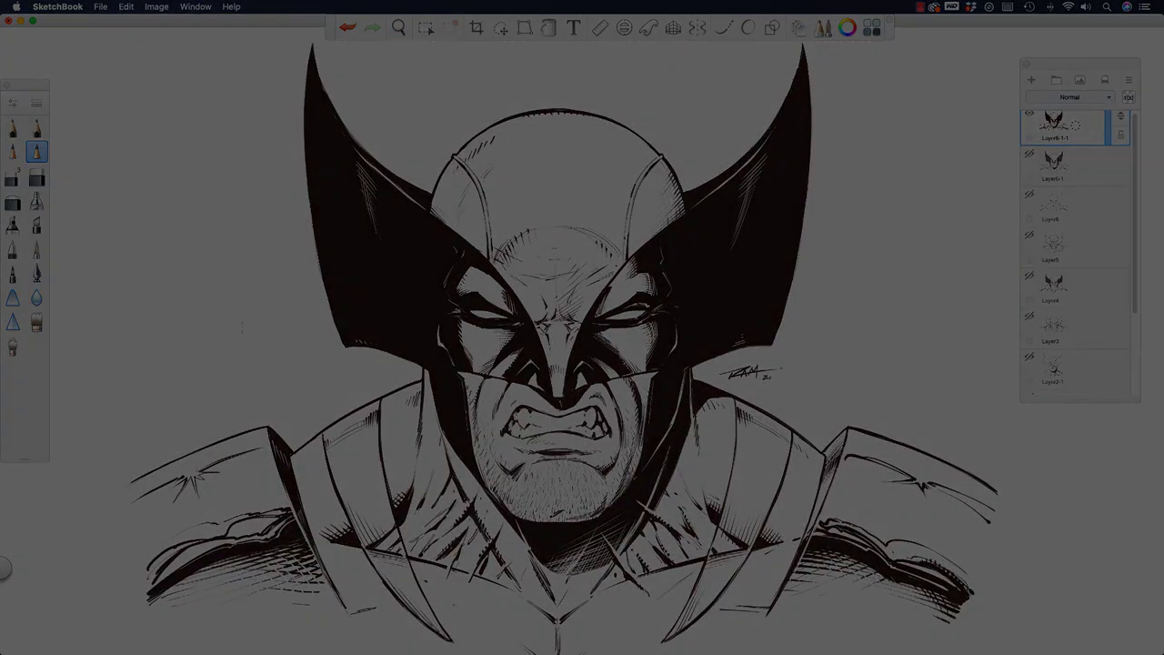